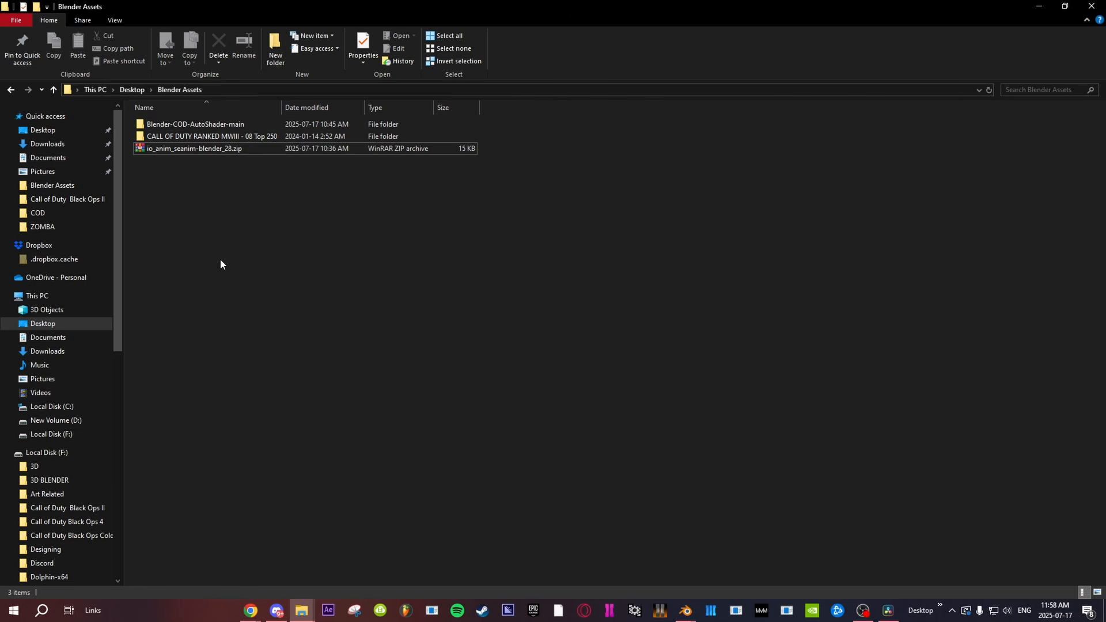
# Step: Look through the contents of the Blender-COD-AutoShader-main folder and return to Blender Assets
pyautogui.moveTo(227, 136)
pyautogui.doubleClick(253, 126)
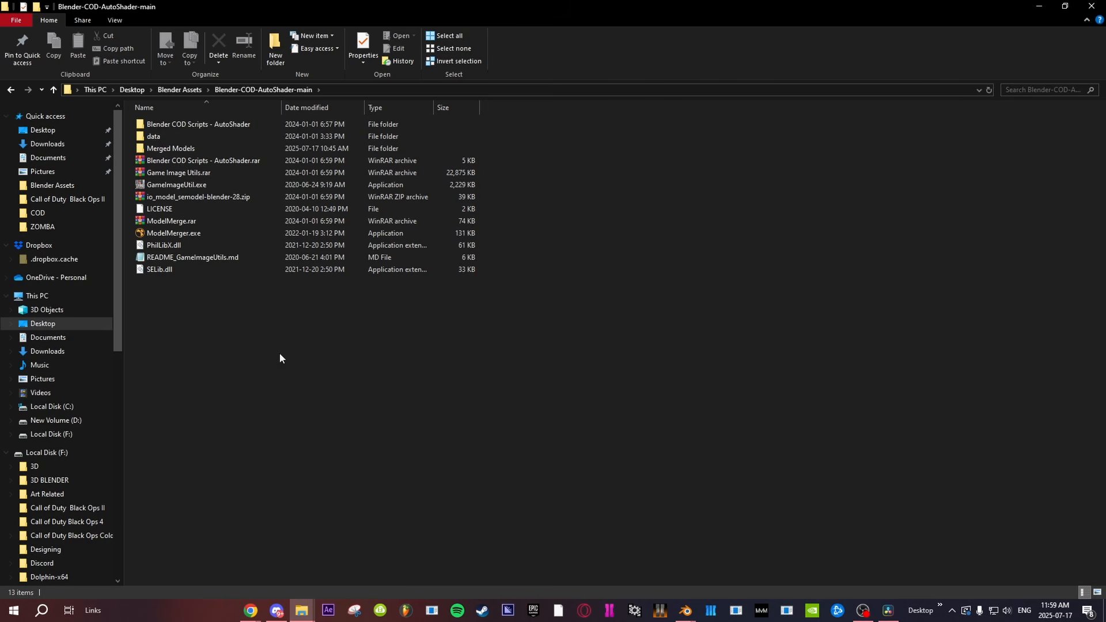
pyautogui.hotkey('alt', 'Left')
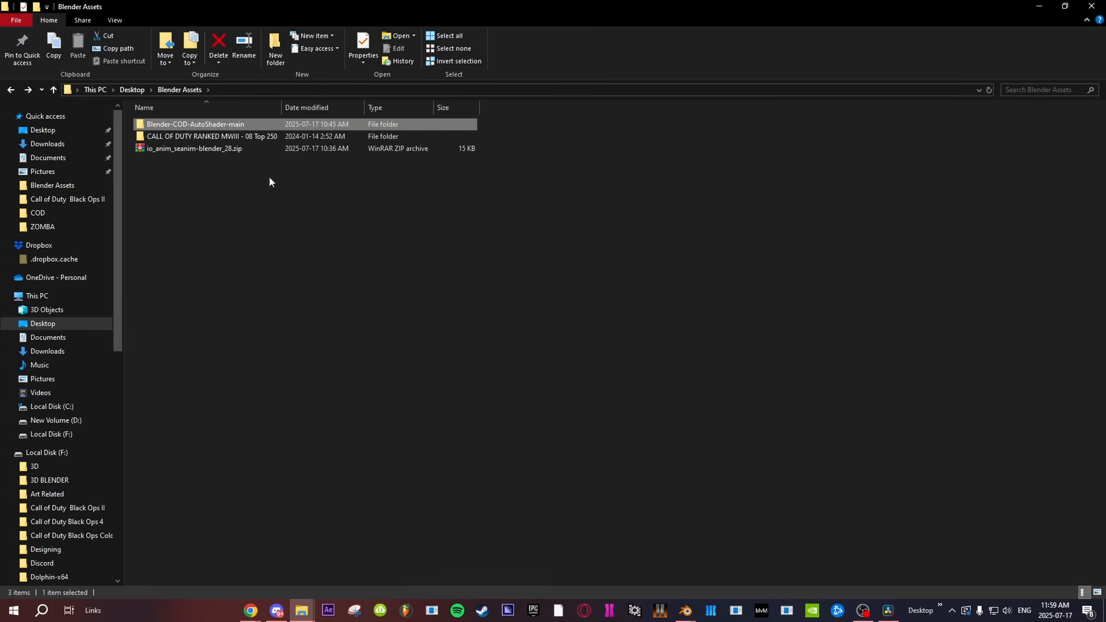
# Step: Open the _images folder of body_c_jup_mp_ranked_male_rp_08_home in the CALL OF DUTY RANKED MWIII folder and search it for *
pyautogui.doubleClick(184, 138)
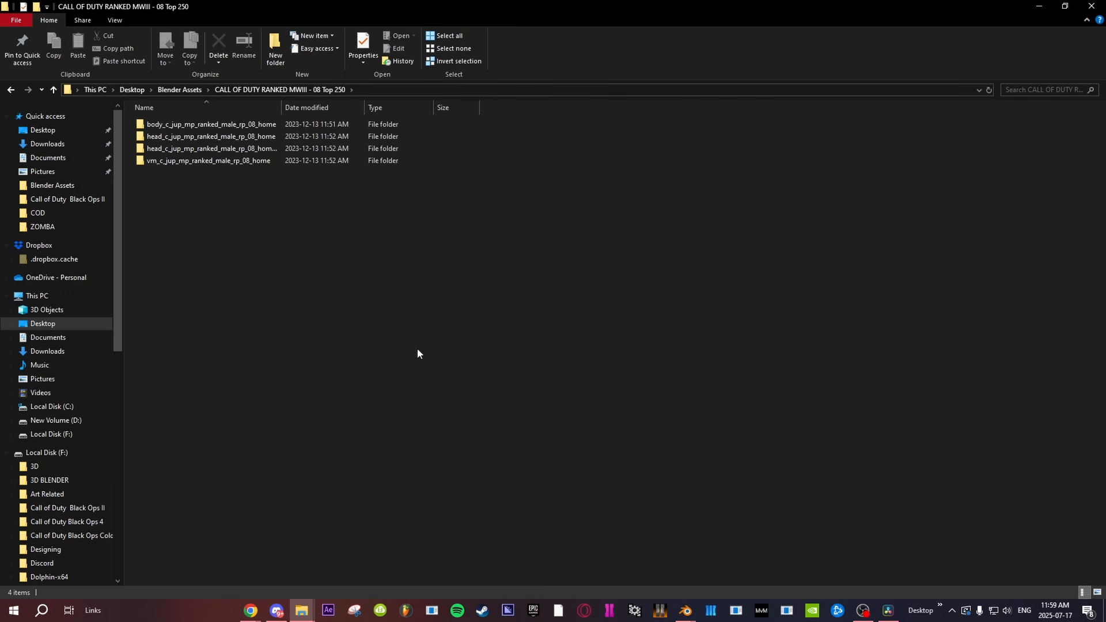
pyautogui.doubleClick(193, 124)
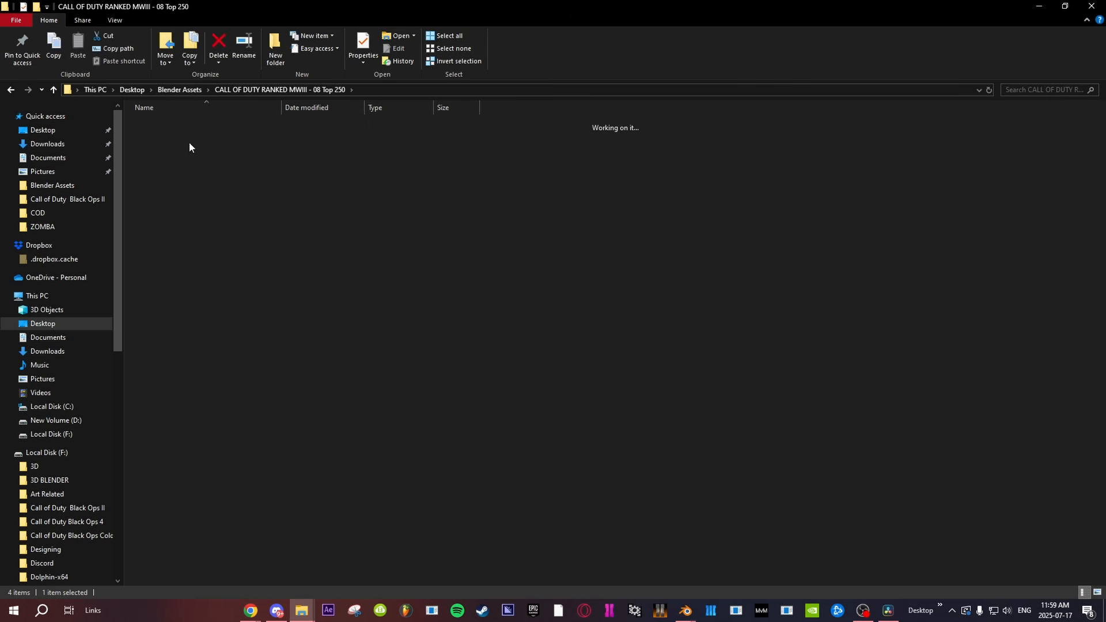
pyautogui.click(1059, 91)
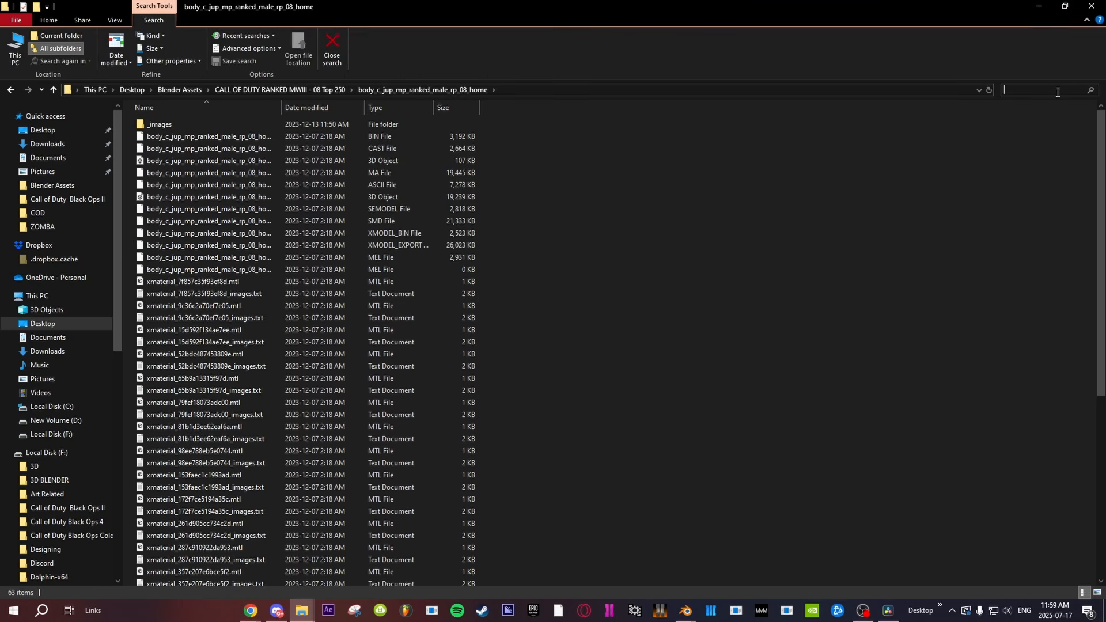
pyautogui.doubleClick(230, 125)
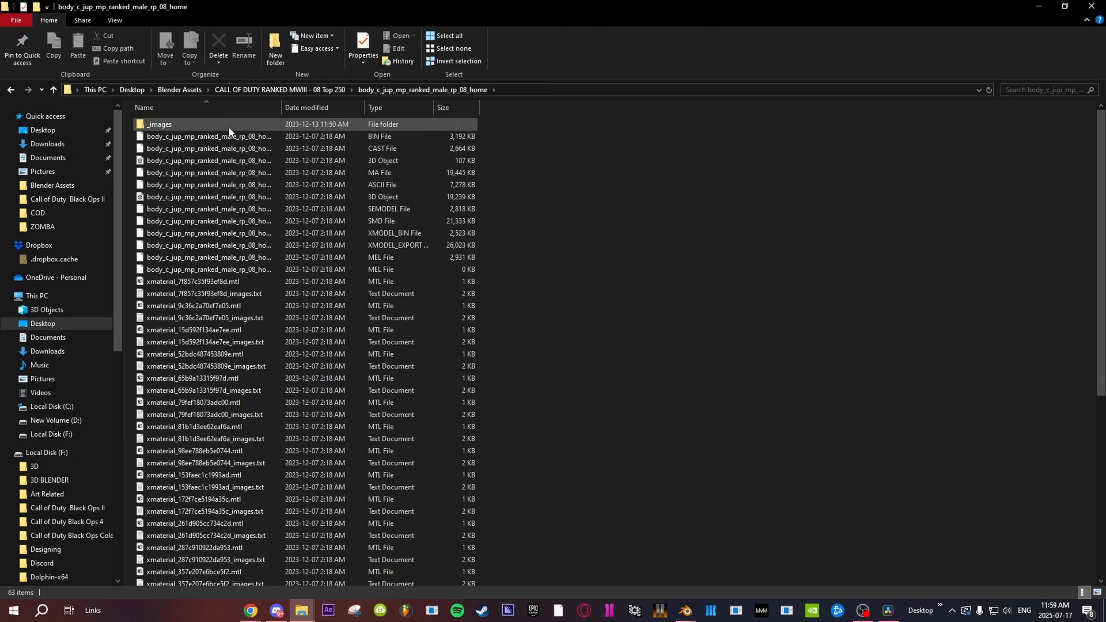
pyautogui.click(1026, 90)
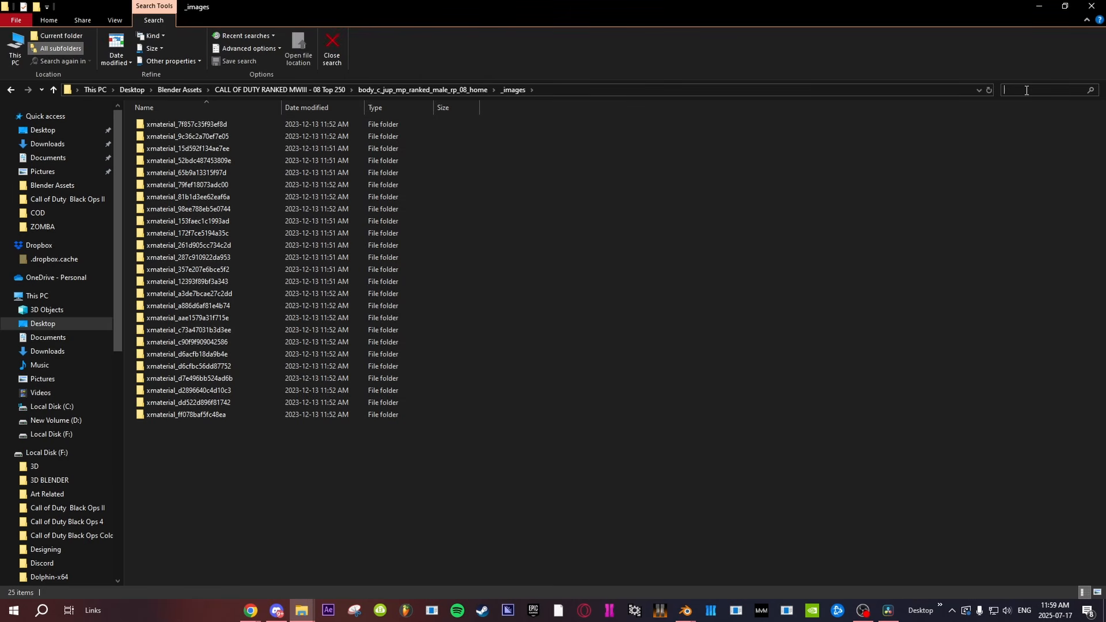
pyautogui.write('*')
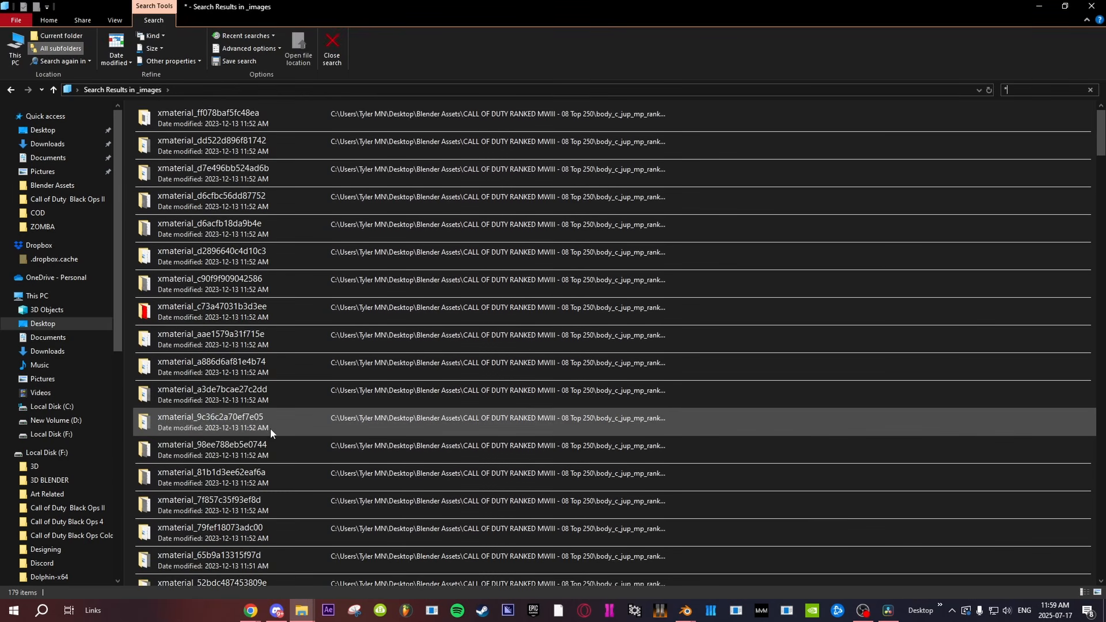
# Step: Move all DDS images from the search results into the main _images folder, replacing files with the same names
pyautogui.scroll(-3, 264, 378)
pyautogui.click(269, 237)
pyautogui.scroll(-10, 313, 399)
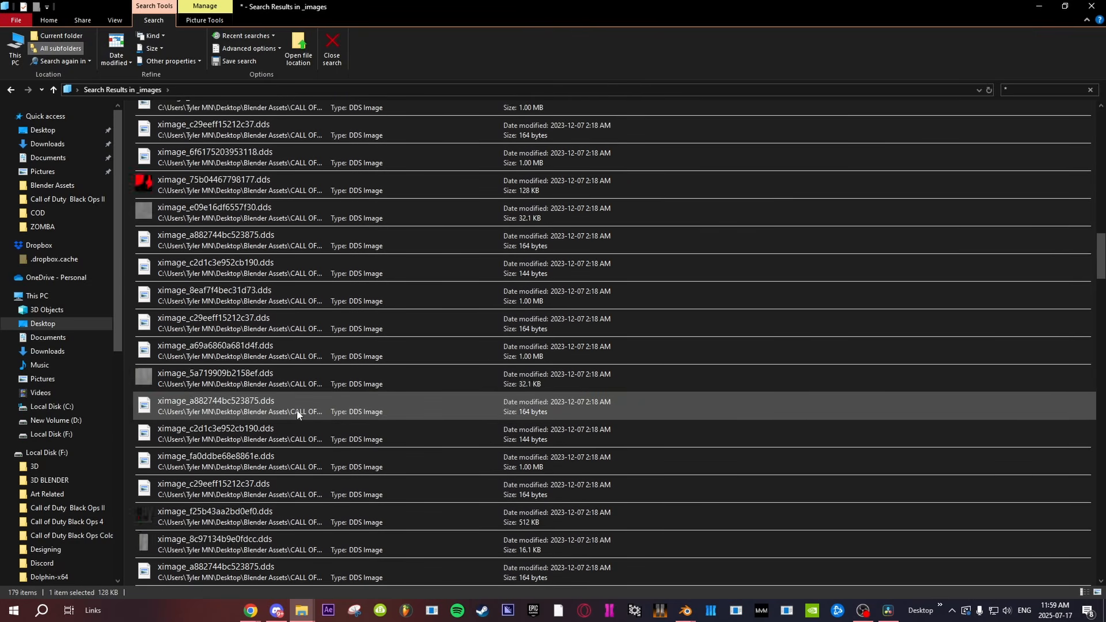
pyautogui.scroll(-15, 250, 489)
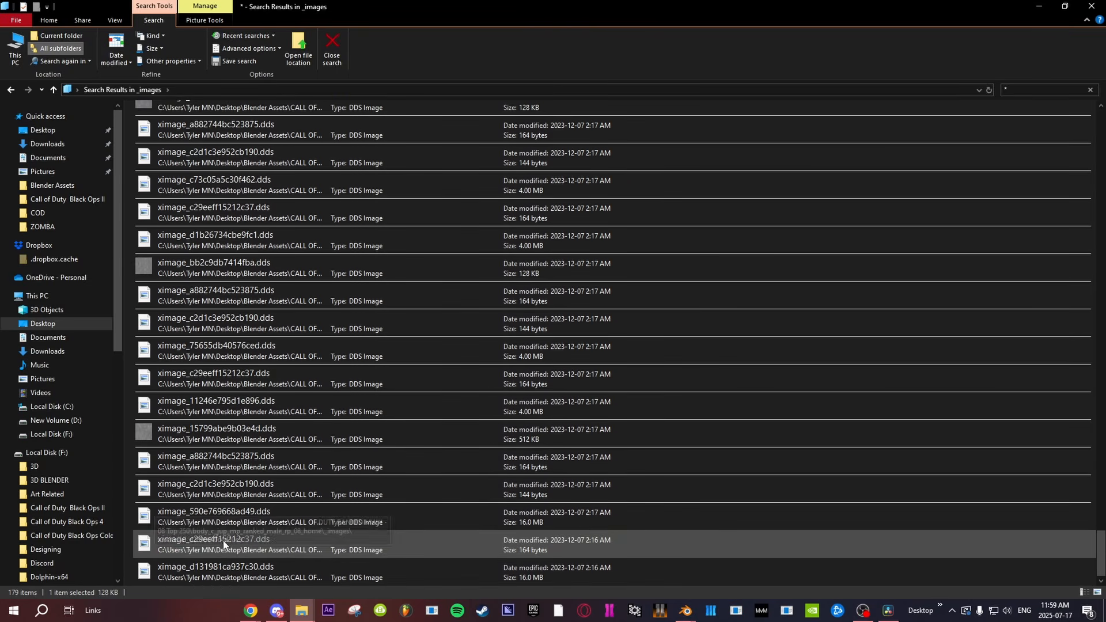
pyautogui.keyDown('shift'); pyautogui.click(219, 572); pyautogui.keyUp('shift')
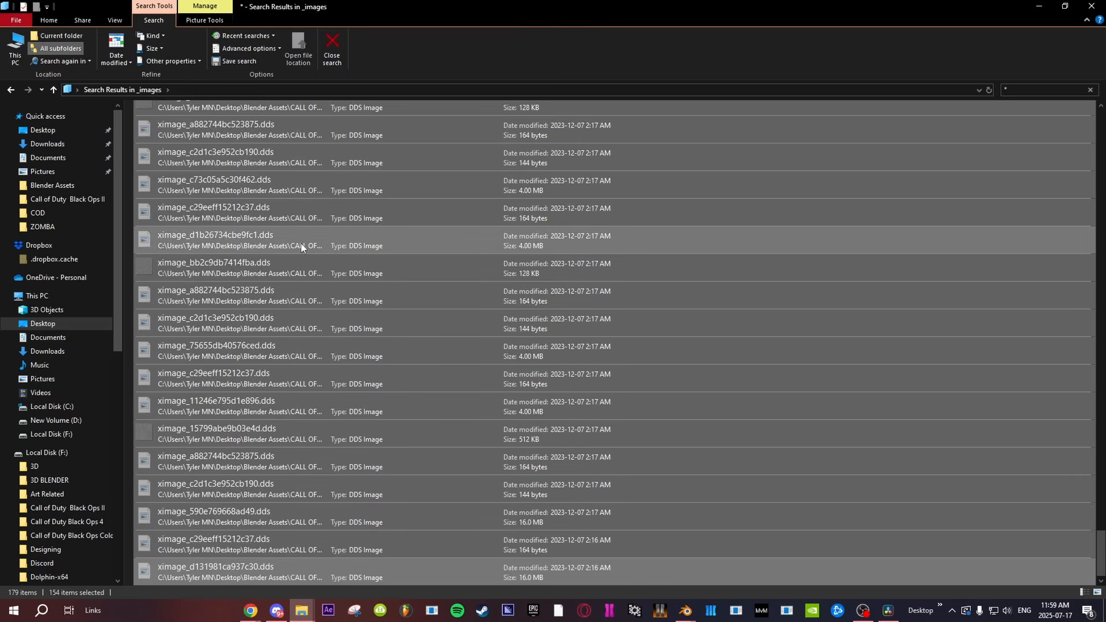
pyautogui.hotkey('alt', 'Left')
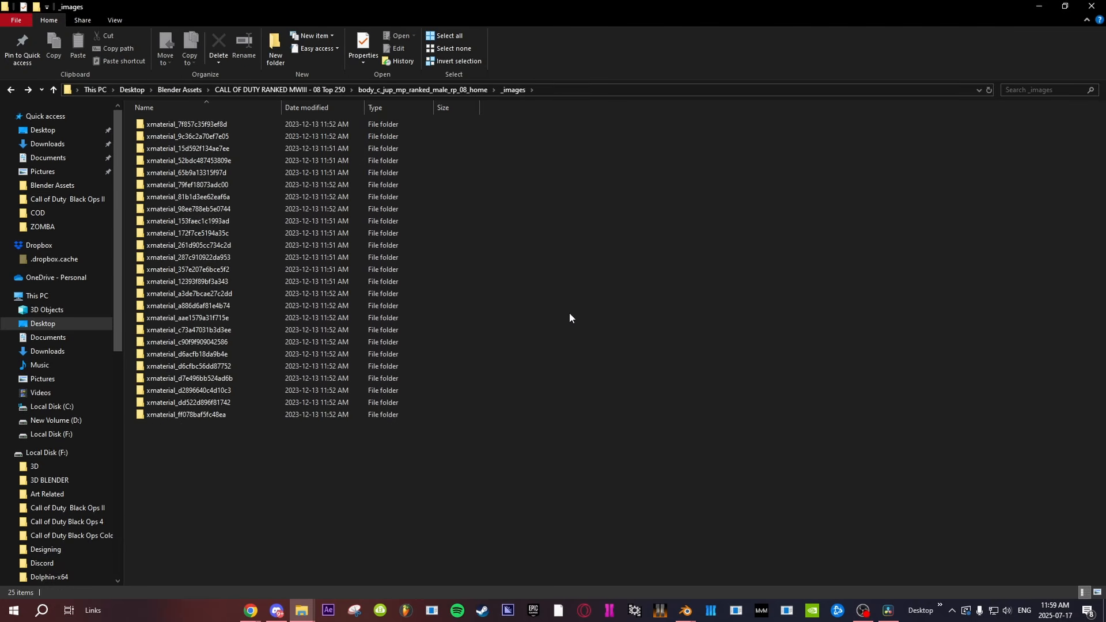
pyautogui.hotkey('ctrl', 'v')
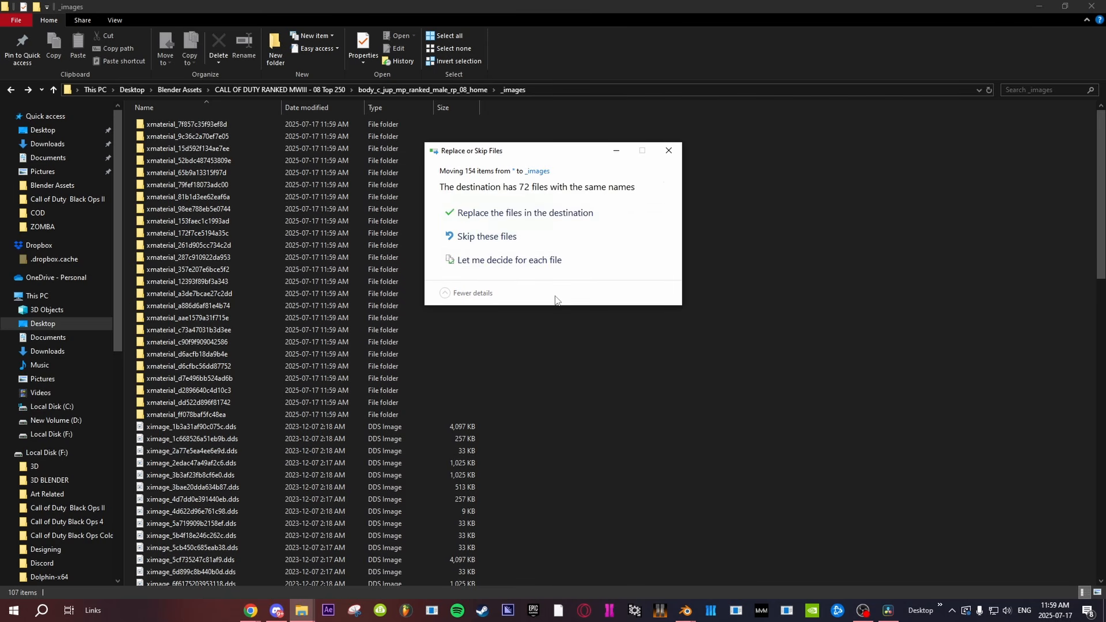
pyautogui.click(522, 215)
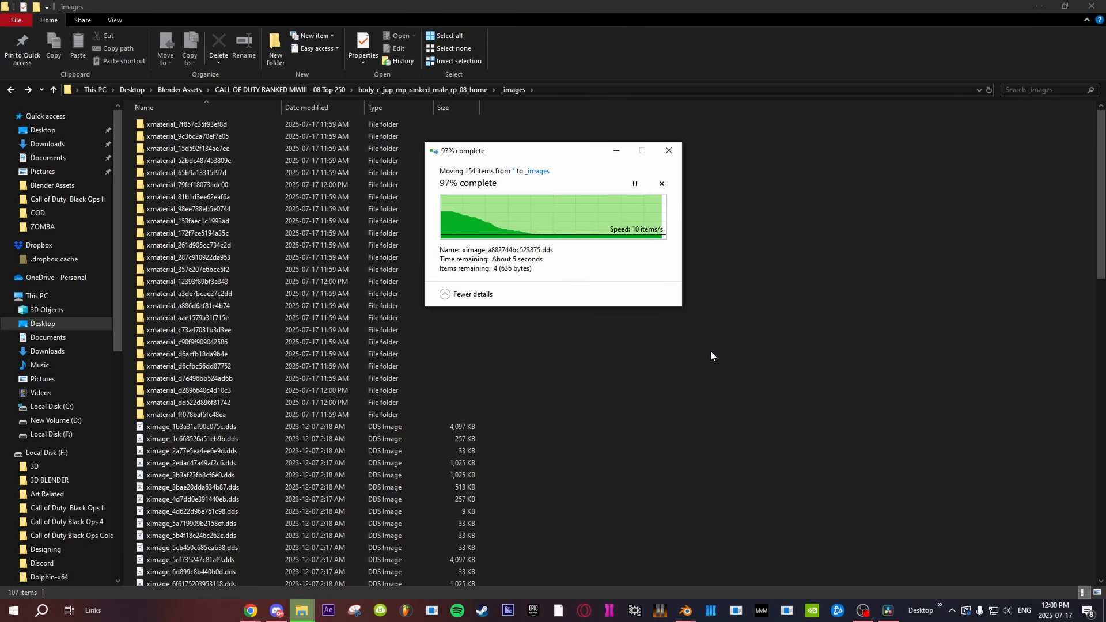
# Step: Delete all the xmaterial subfolders from the _images folder, keeping the DDS images
pyautogui.scroll(18, 530, 399)
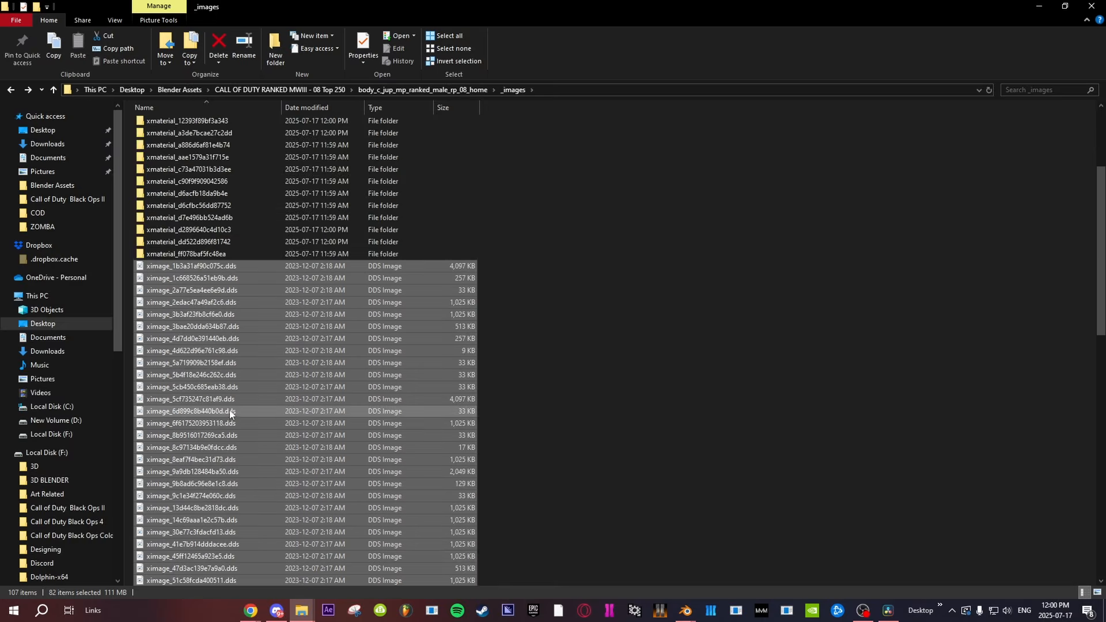
pyautogui.click(206, 257)
pyautogui.scroll(5, 216, 190)
pyautogui.keyDown('shift'); pyautogui.click(227, 126); pyautogui.keyUp('shift')
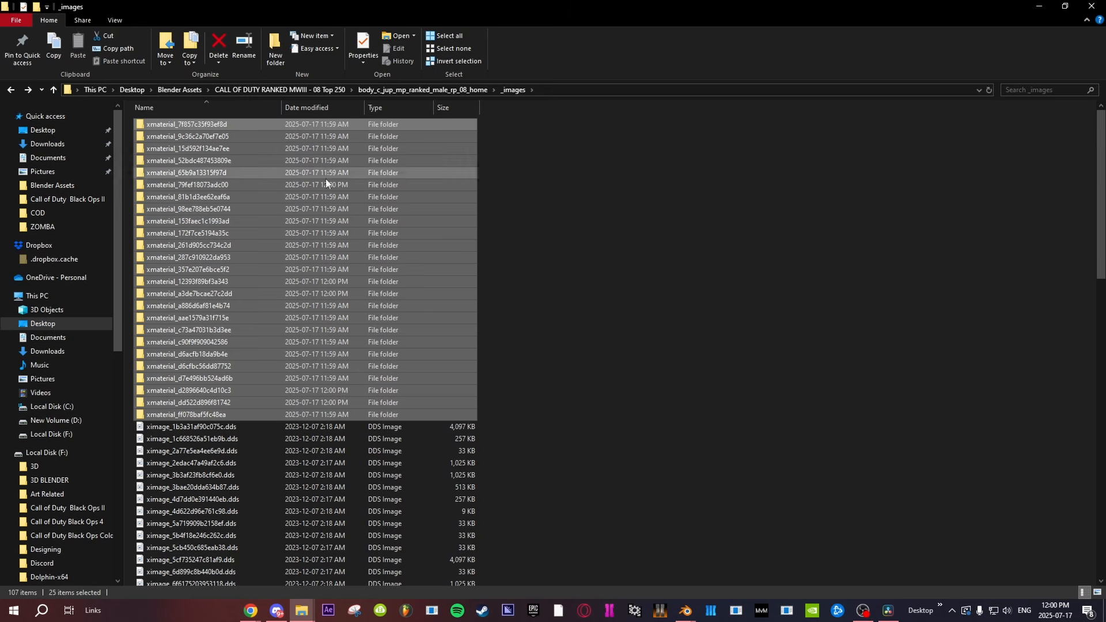
pyautogui.press('Delete')
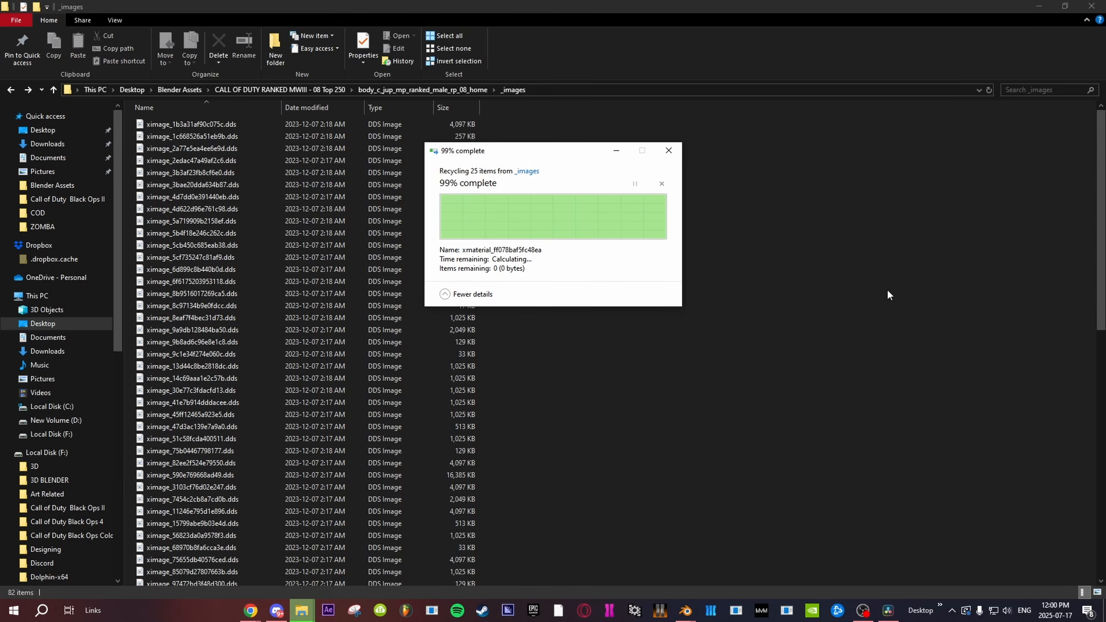
# Step: Close the leftover Recycle Bin window and the archive's Properties window
pyautogui.click(302, 613)
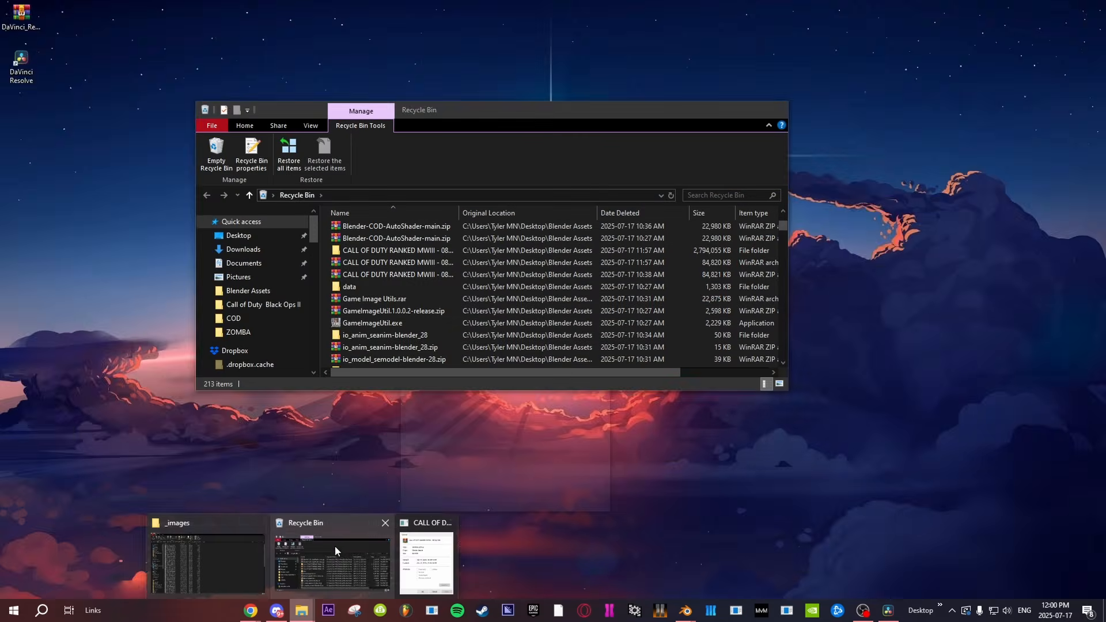
pyautogui.click(334, 547)
pyautogui.click(768, 110)
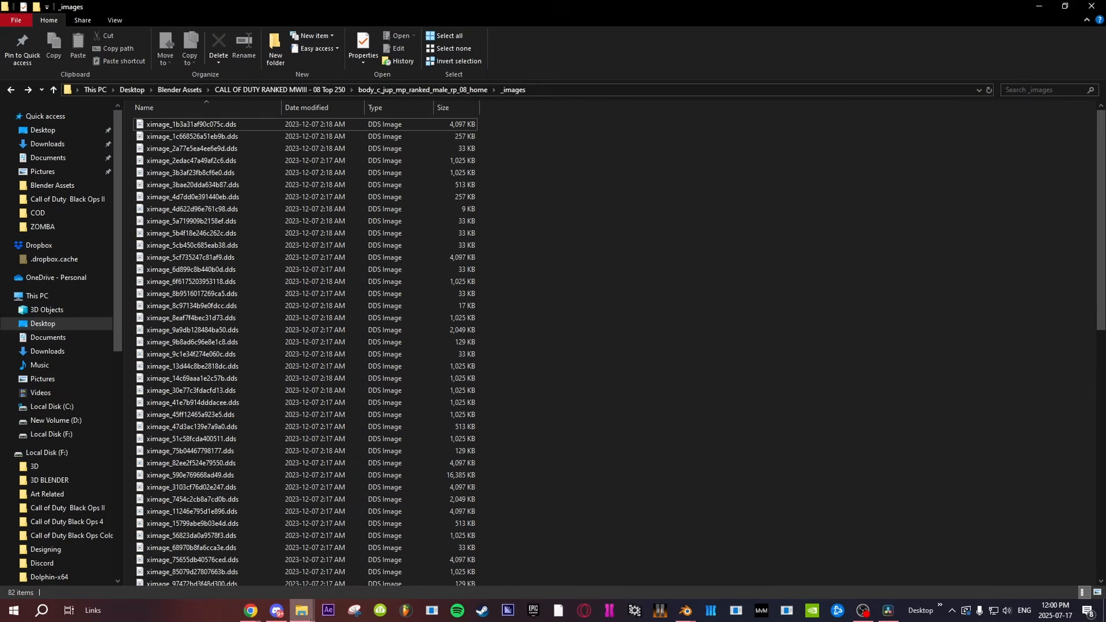
pyautogui.moveTo(307, 614)
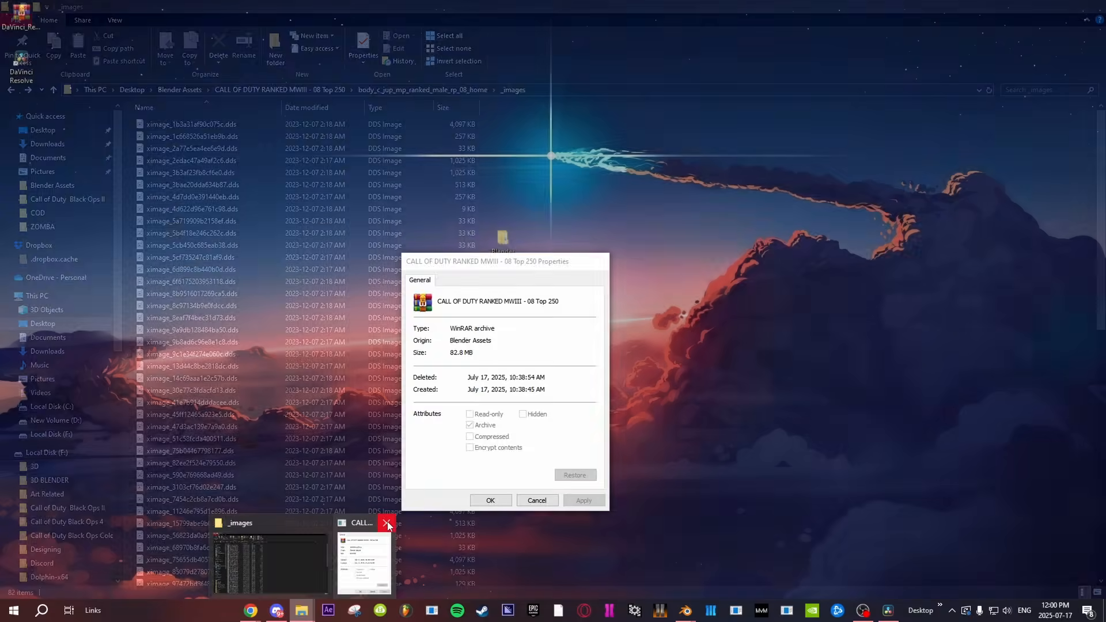
pyautogui.click(388, 524)
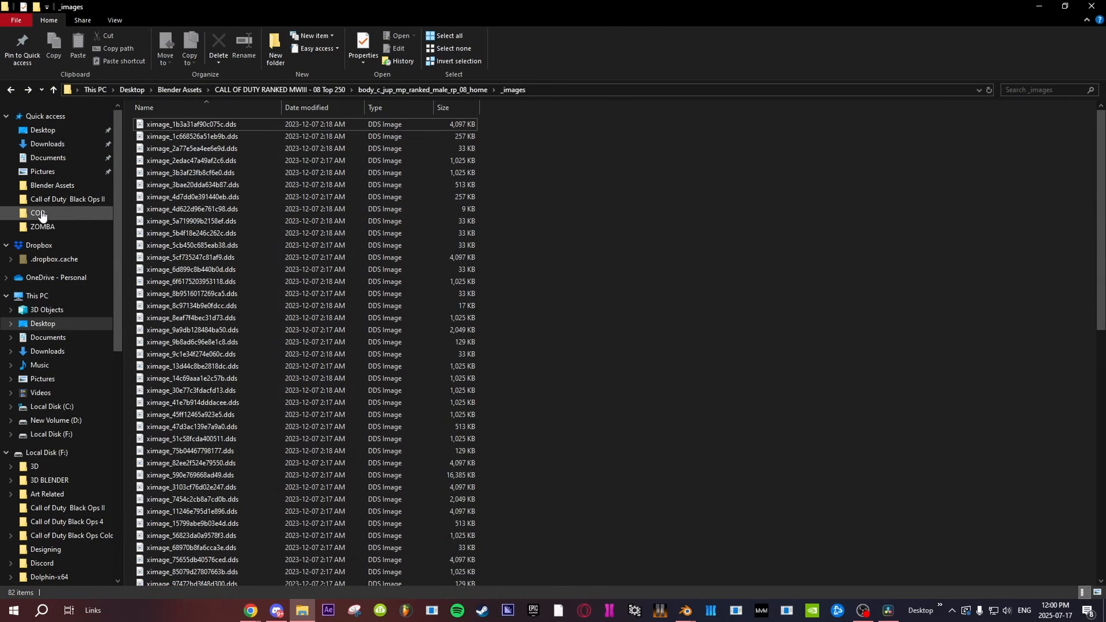
# Step: Open Blender Assets in a new window and launch GameImageUtil.exe from the Blender-COD-AutoShader-main folder
pyautogui.rightClick(51, 189)
pyautogui.click(86, 209)
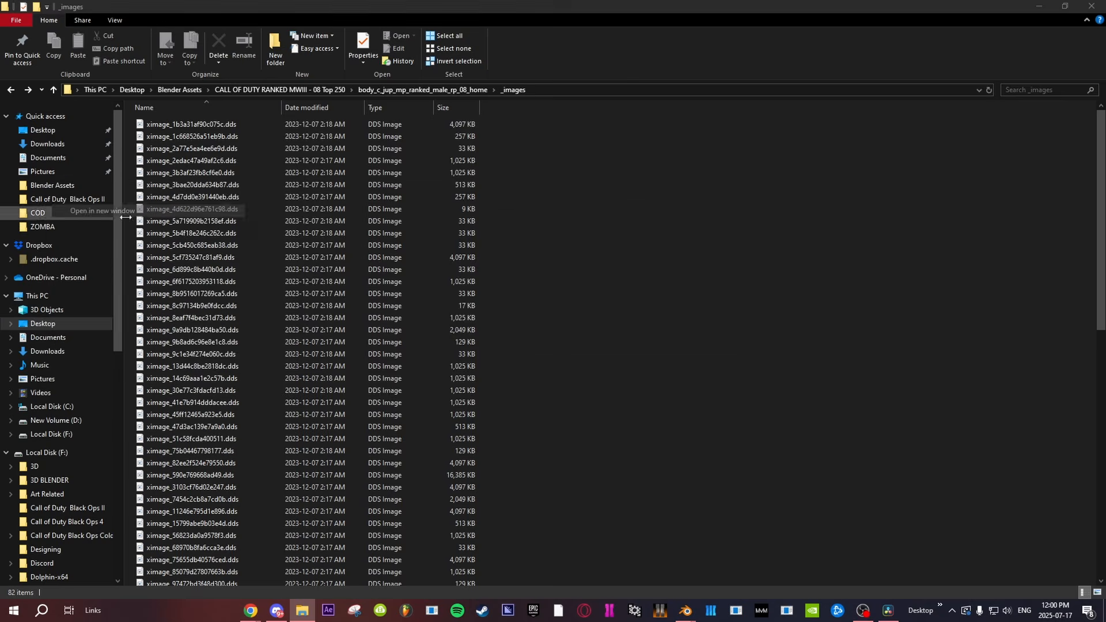
pyautogui.doubleClick(397, 230)
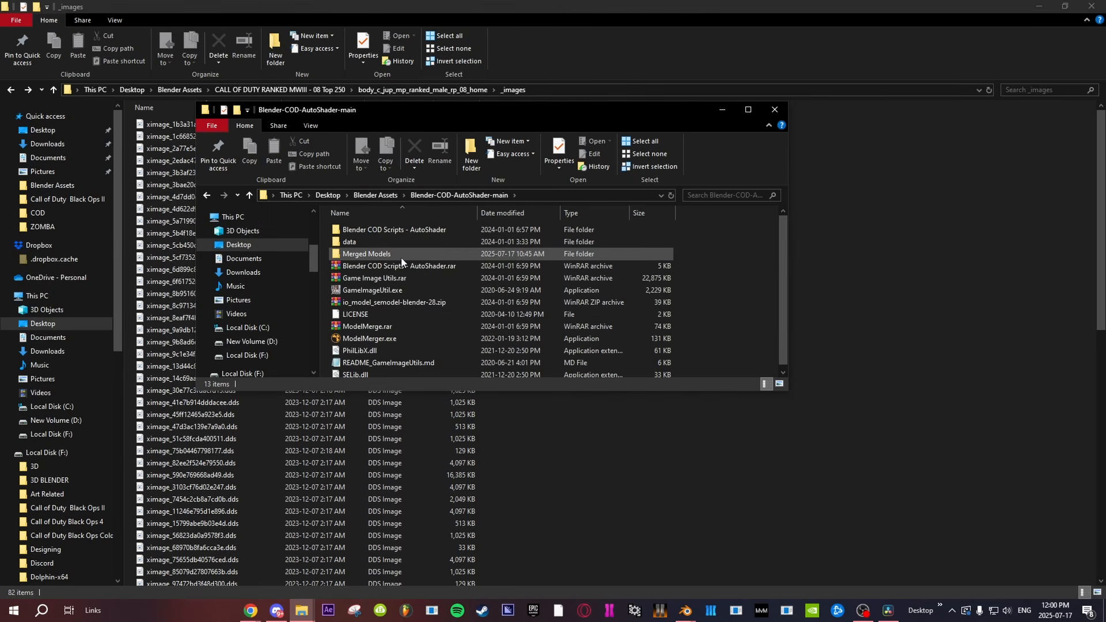
pyautogui.click(378, 292)
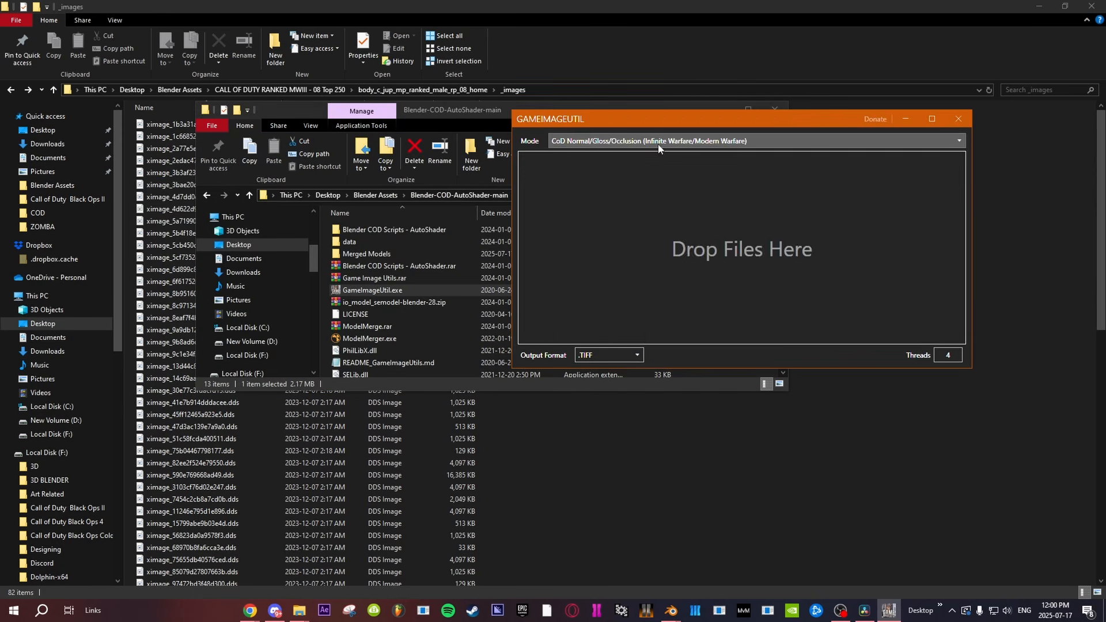
# Step: Set GameImageUtil's mode to Direct Convert (Global) with .TIFF output, and place its window over the _images folder
pyautogui.click(659, 145)
pyautogui.click(606, 270)
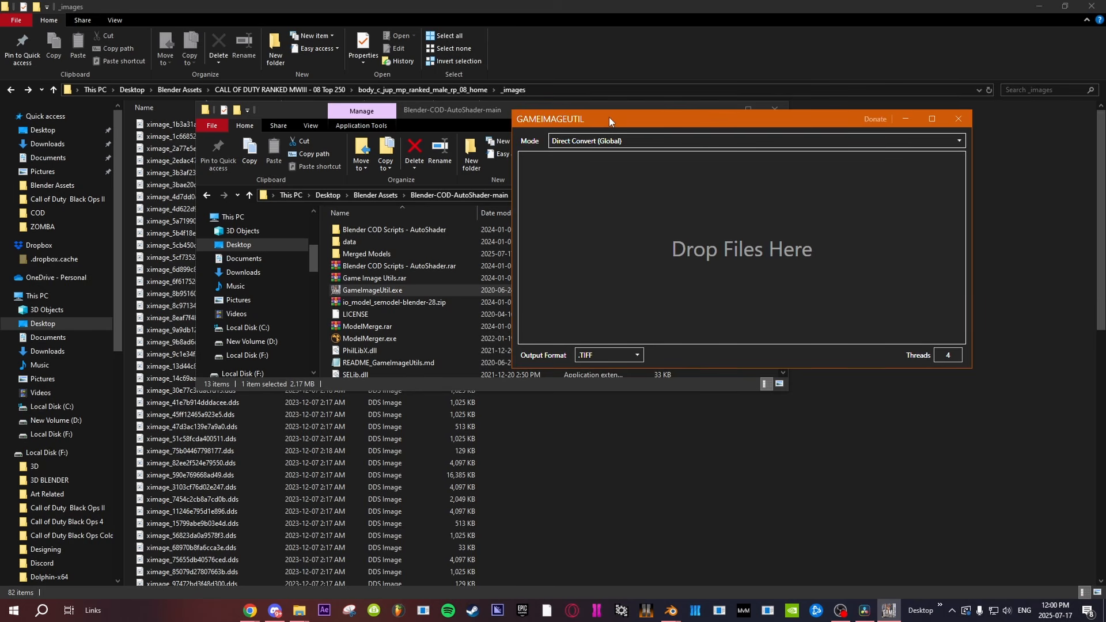
pyautogui.moveTo(609, 116); pyautogui.dragTo(577, 169)
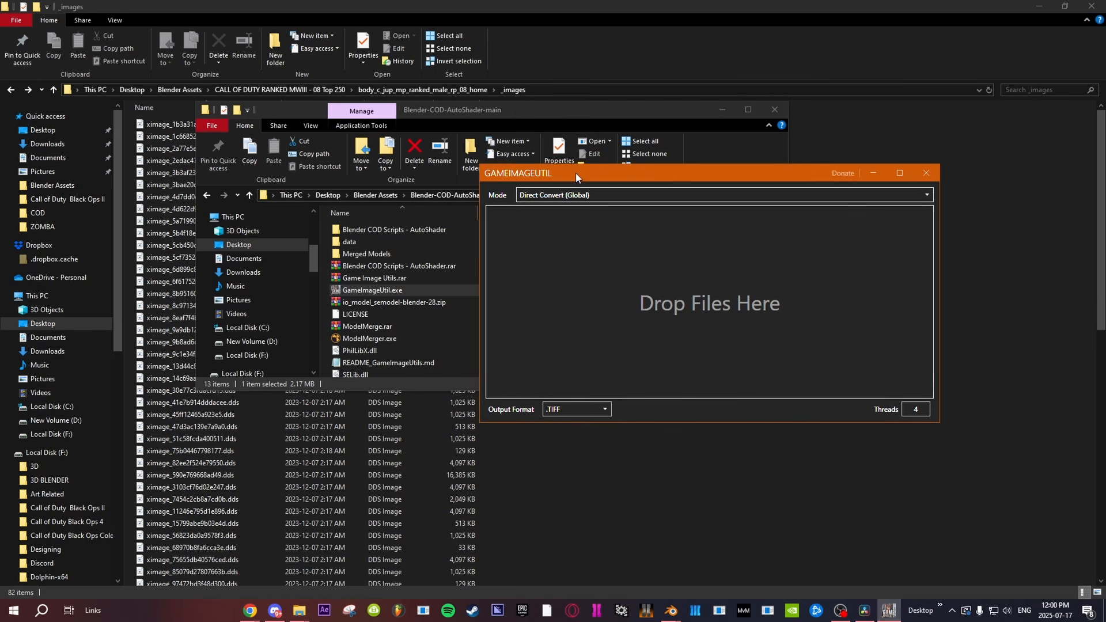
pyautogui.click(531, 520)
pyautogui.click(889, 611)
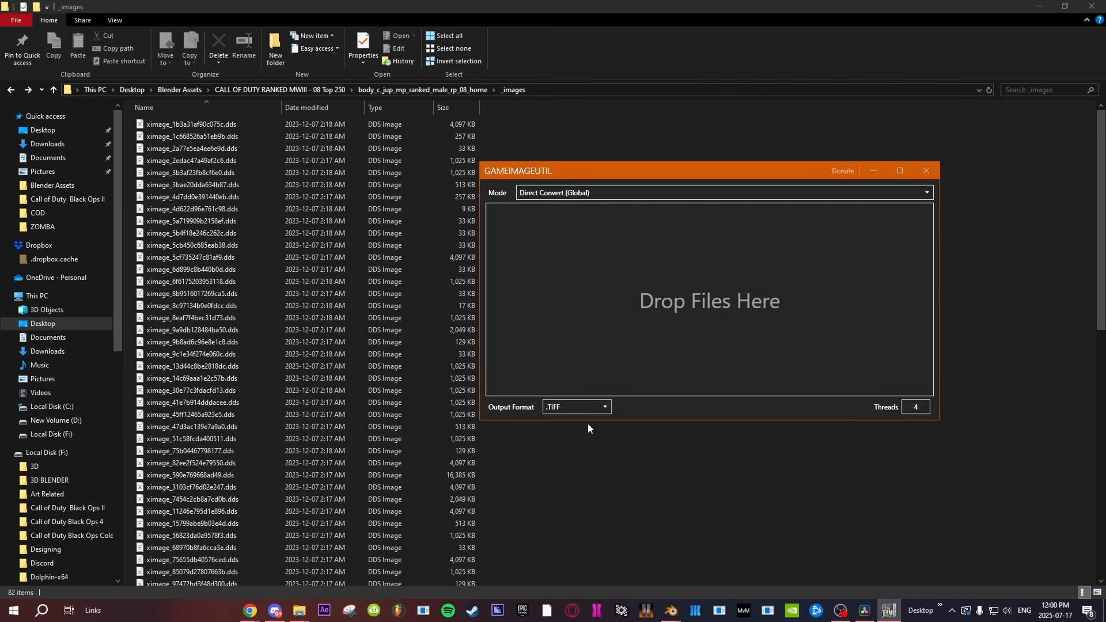
pyautogui.click(564, 406)
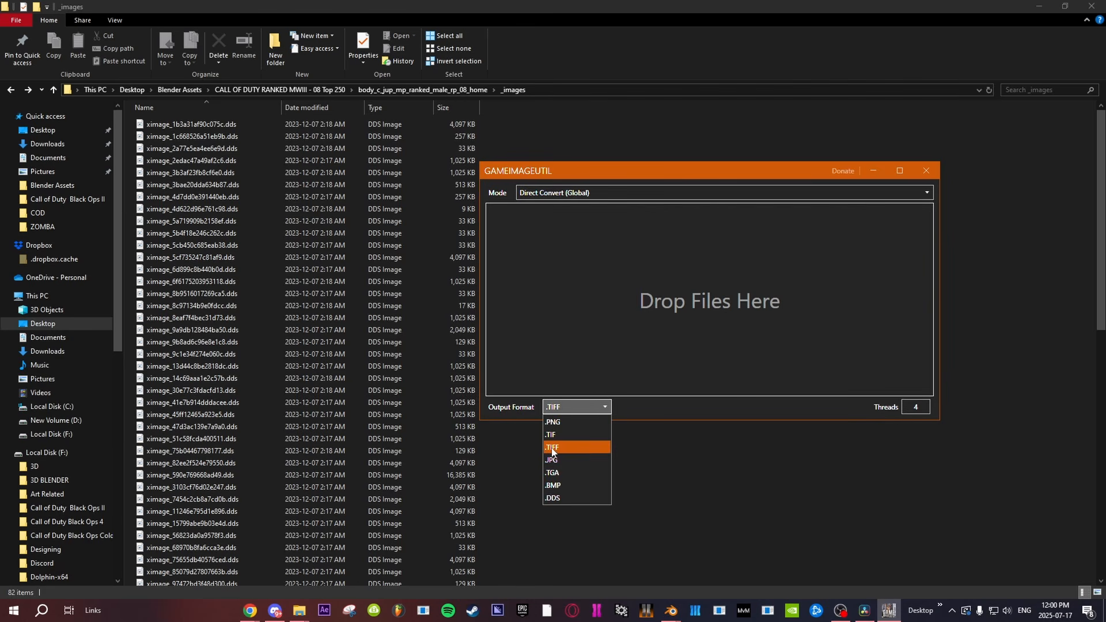
pyautogui.click(529, 294)
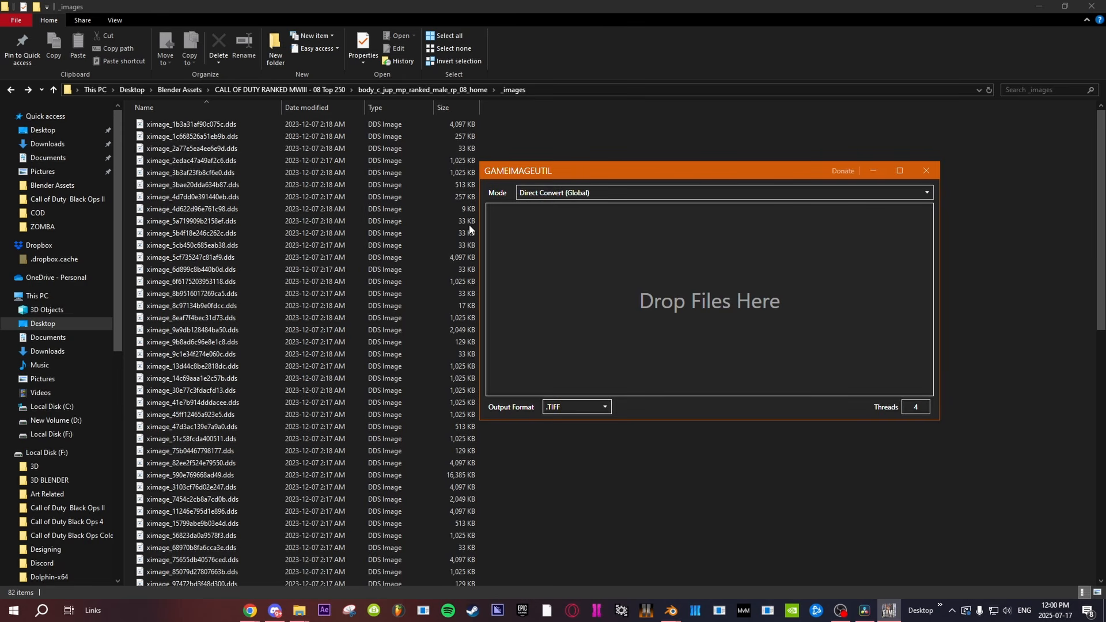
# Step: Convert every DDS image in the _images folder to TIFF with GameImageUtil
pyautogui.click(552, 519)
pyautogui.hotkey('ctrl', 'a')
pyautogui.moveTo(455, 415); pyautogui.dragTo(680, 314)
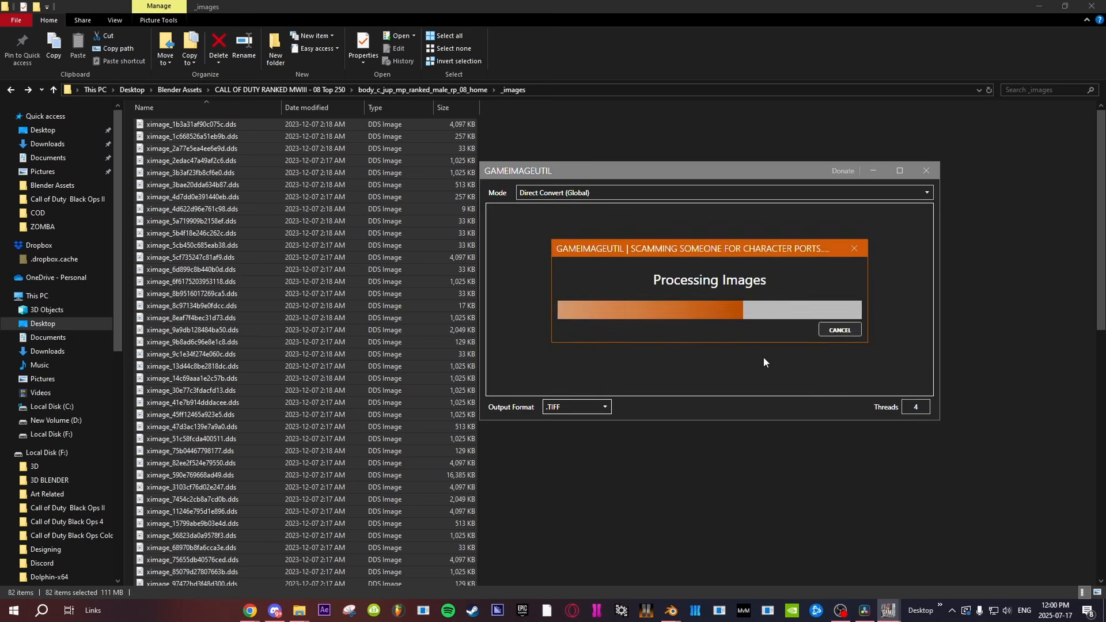
pyautogui.click(673, 501)
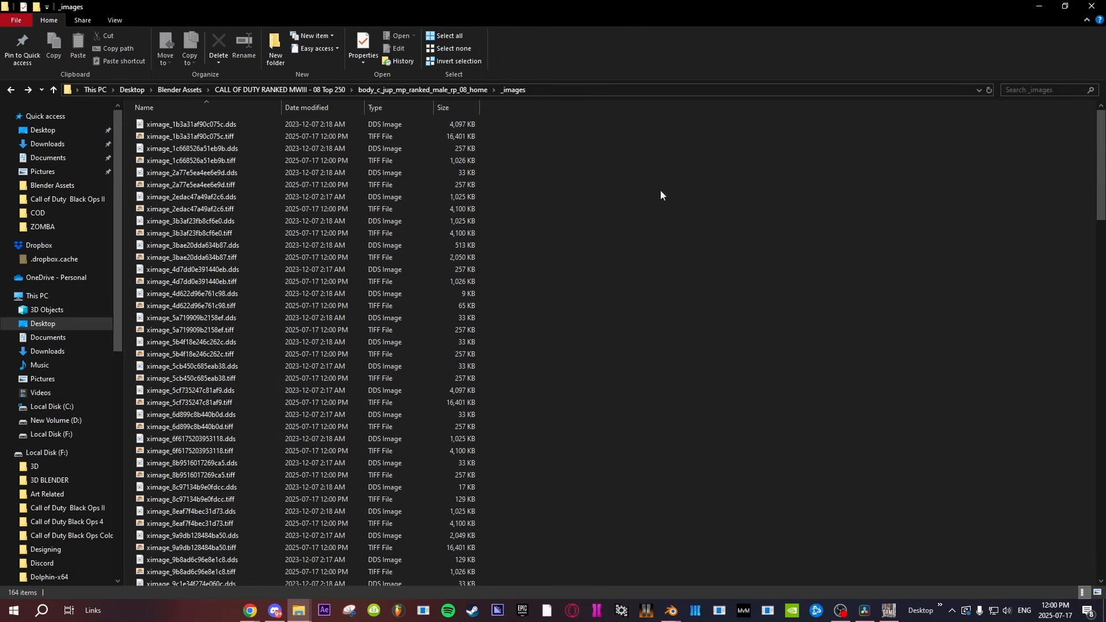
# Step: Show the _images folder as large icons and look over the thumbnails of the converted textures
pyautogui.click(116, 21)
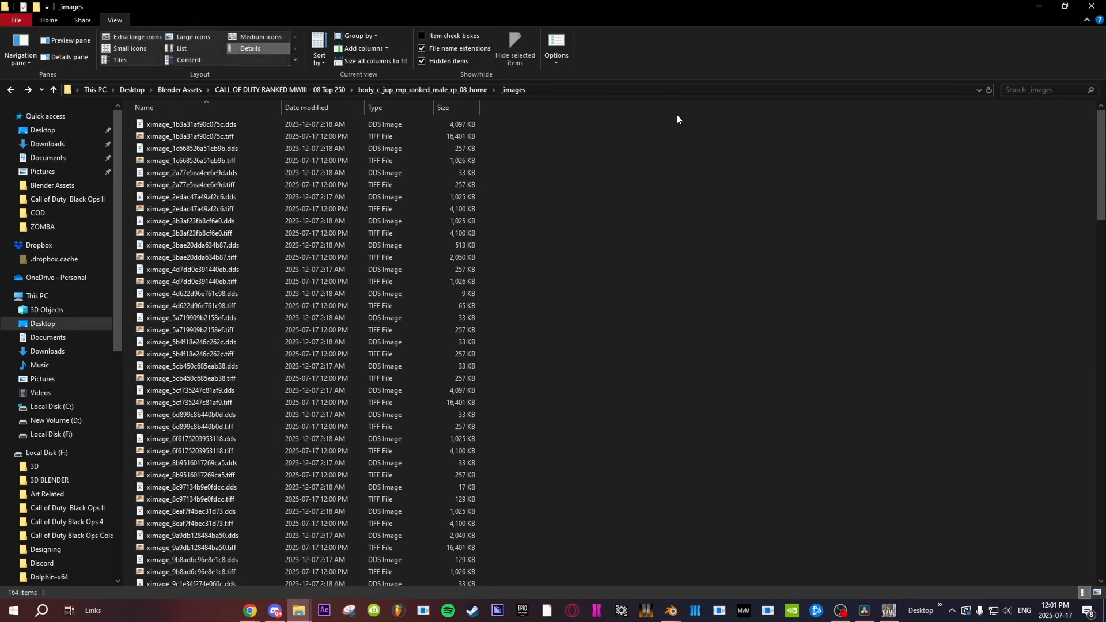
pyautogui.click(209, 41)
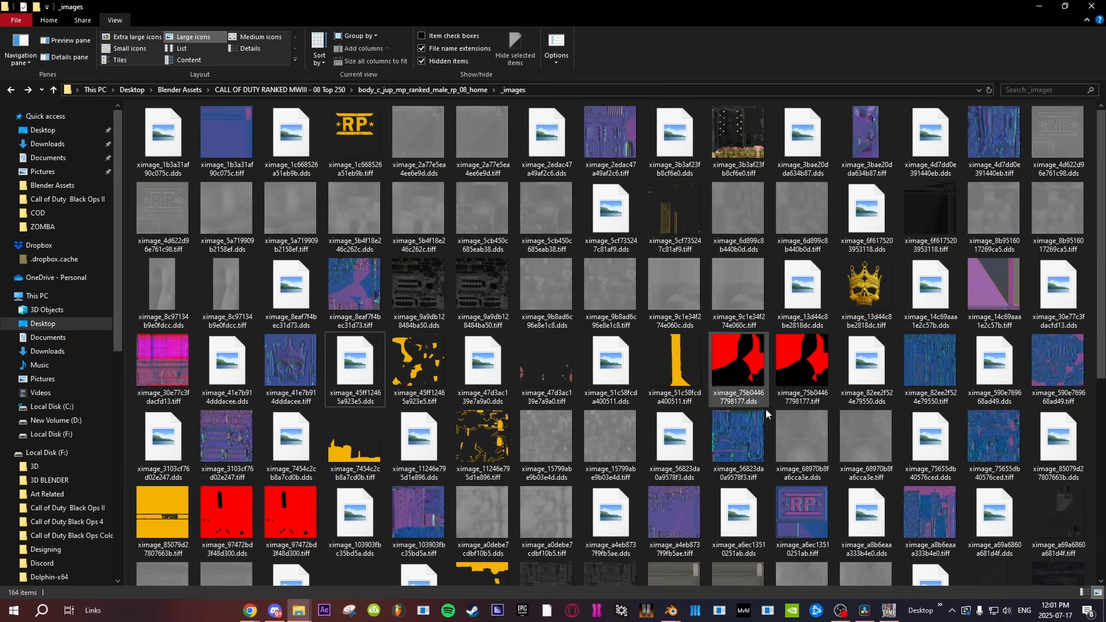
pyautogui.scroll(-5, 599, 455)
pyautogui.scroll(5, 369, 374)
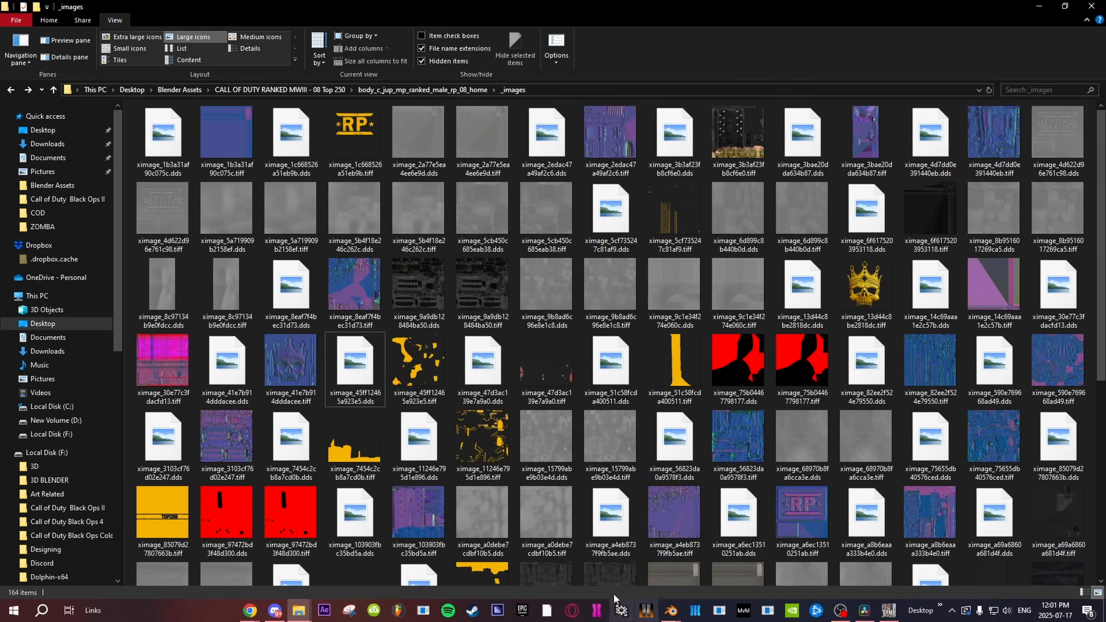
pyautogui.scroll(-5, 358, 518)
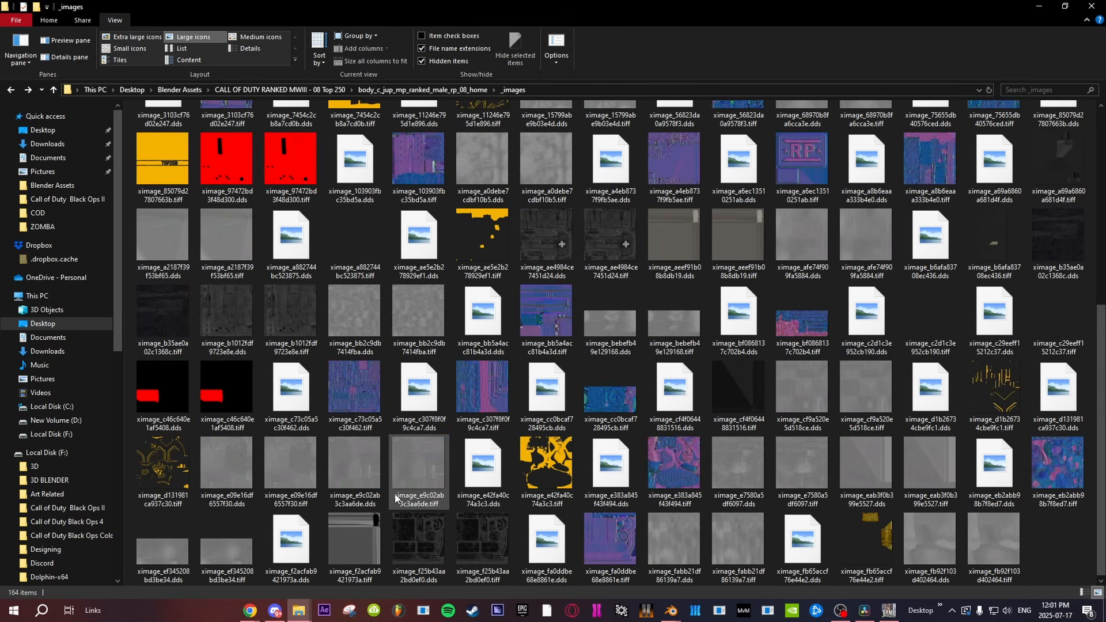
# Step: Switch GameImageUtil to CoD Normal/Gloss/Occlusion (Infinite Warfare/Modern Warfare) mode and process every file in the body's _images folder
pyautogui.click(889, 611)
pyautogui.click(574, 193)
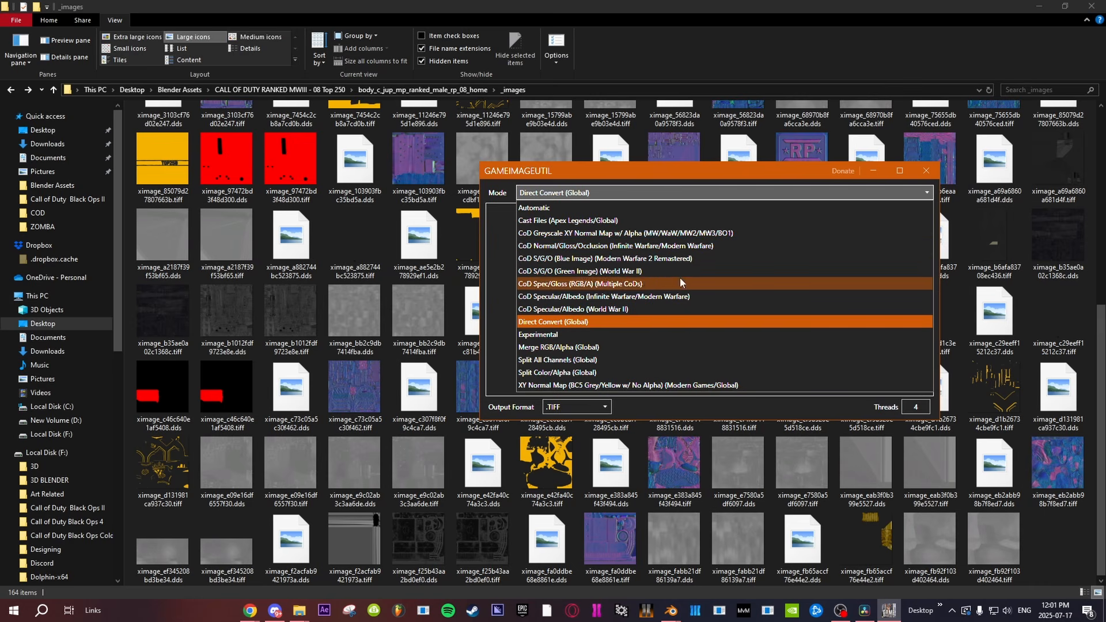
pyautogui.click(622, 246)
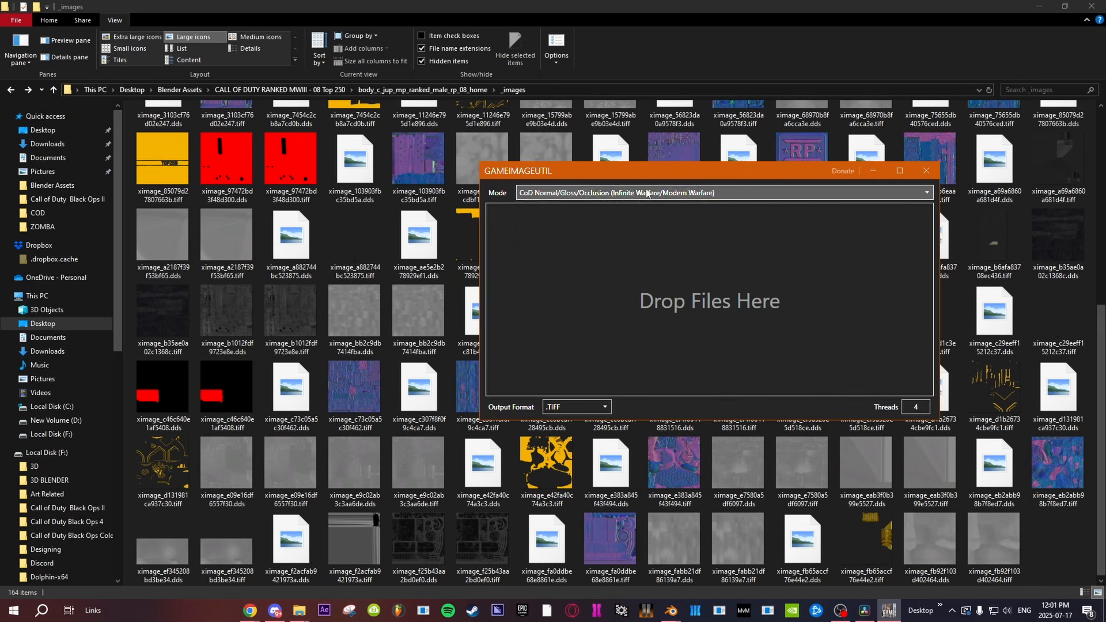
pyautogui.click(1055, 567)
pyautogui.hotkey('ctrl', 'a')
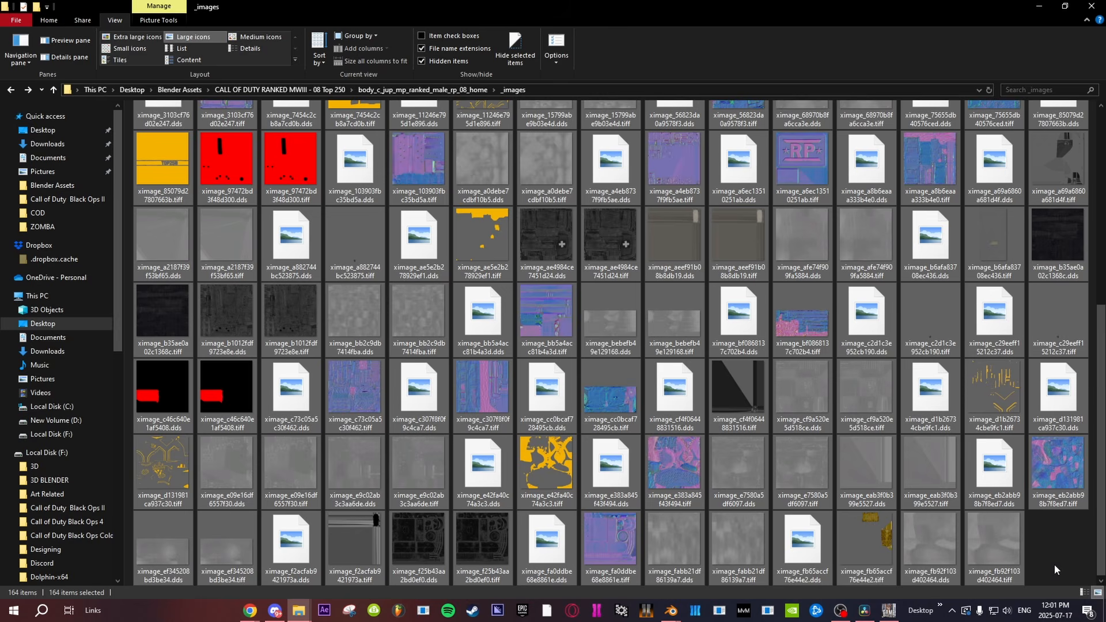
pyautogui.moveTo(737, 495); pyautogui.dragTo(690, 316)
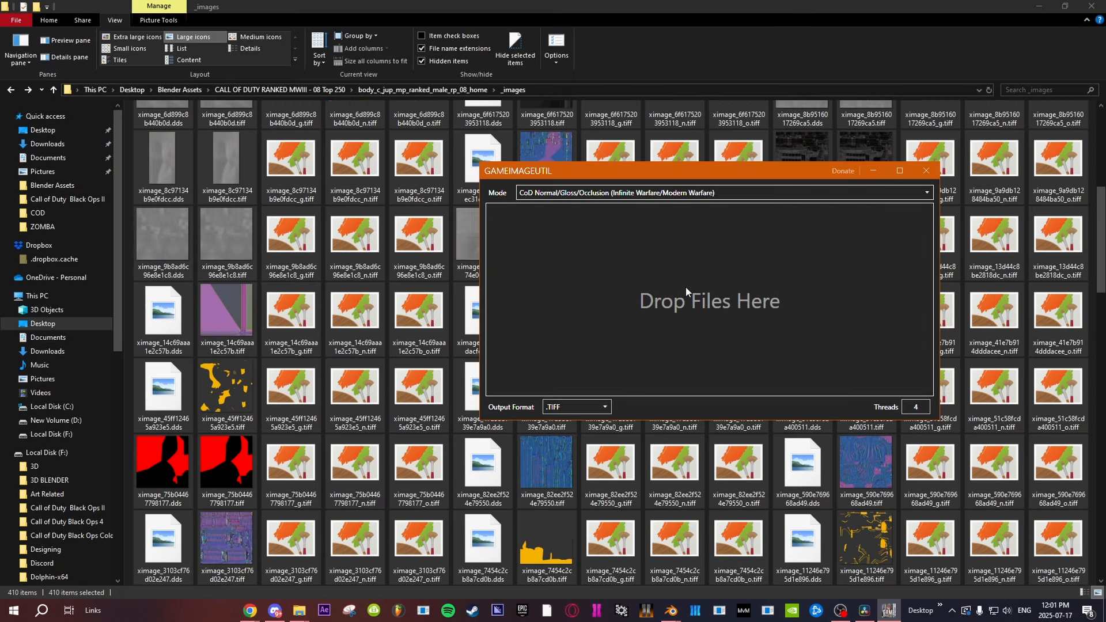
# Step: Open the _images folder inside head_c_jup_mp_ranked_male_rp_08_home
pyautogui.click(445, 90)
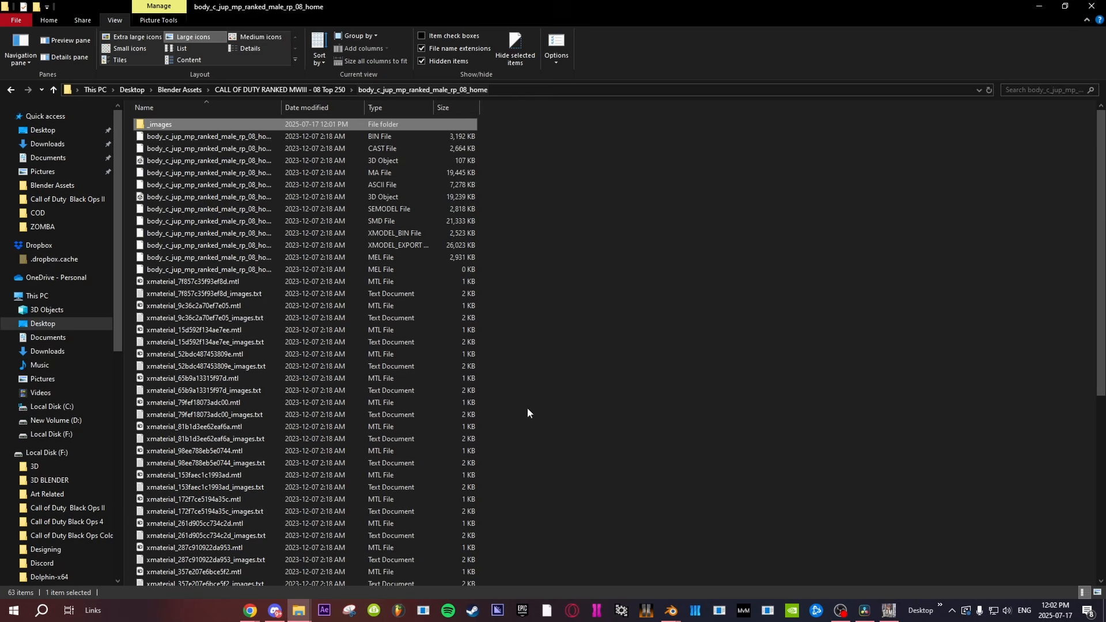
pyautogui.click(299, 91)
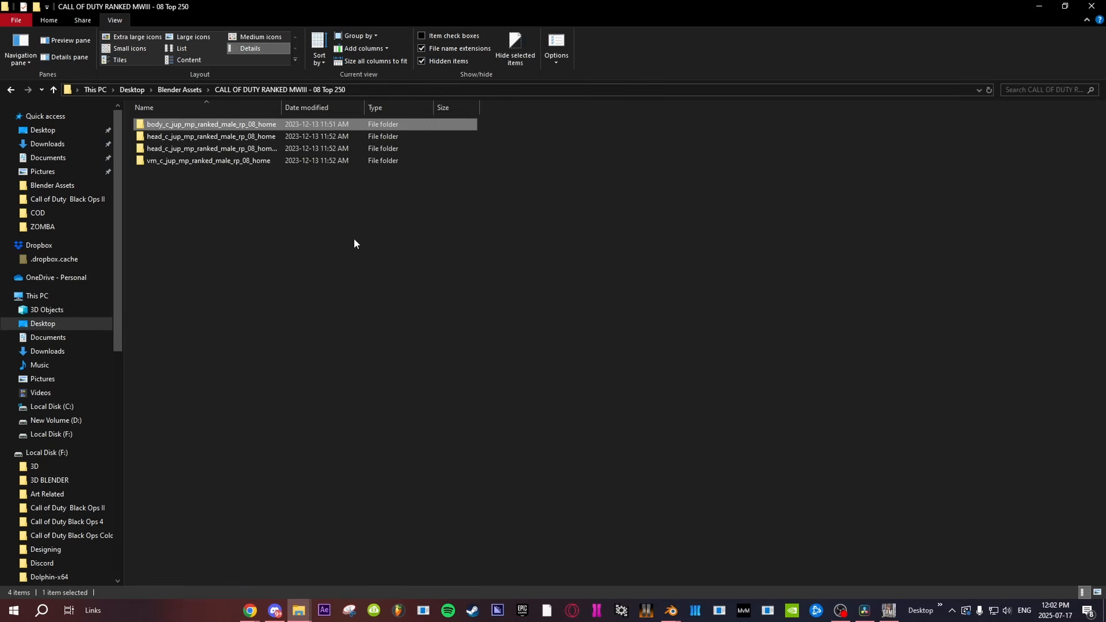
pyautogui.click(184, 139)
pyautogui.doubleClick(184, 138)
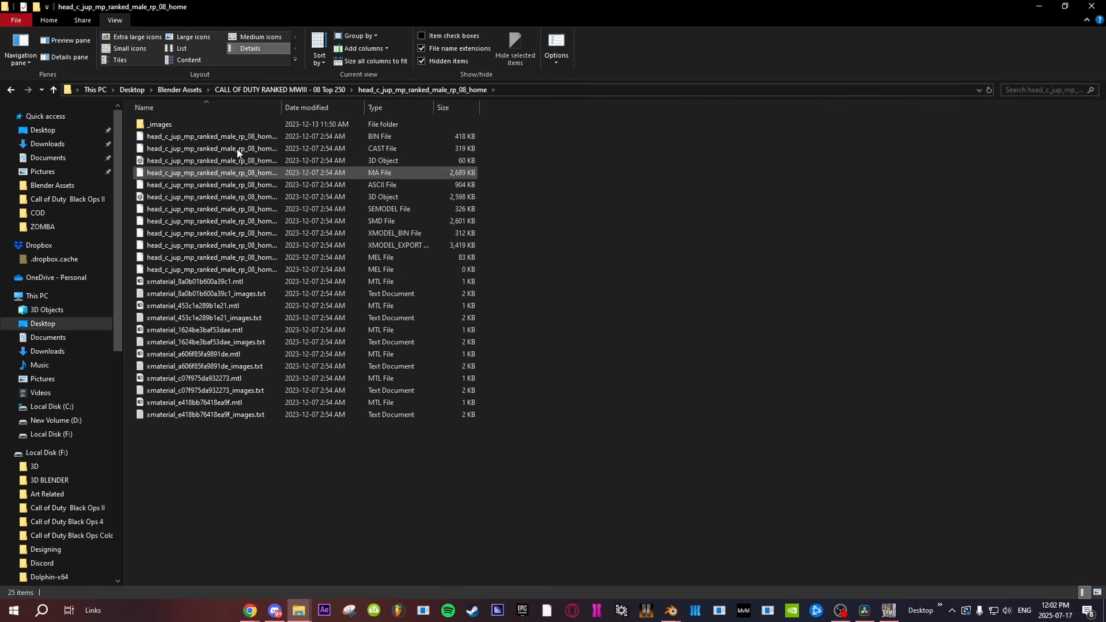
pyautogui.doubleClick(185, 124)
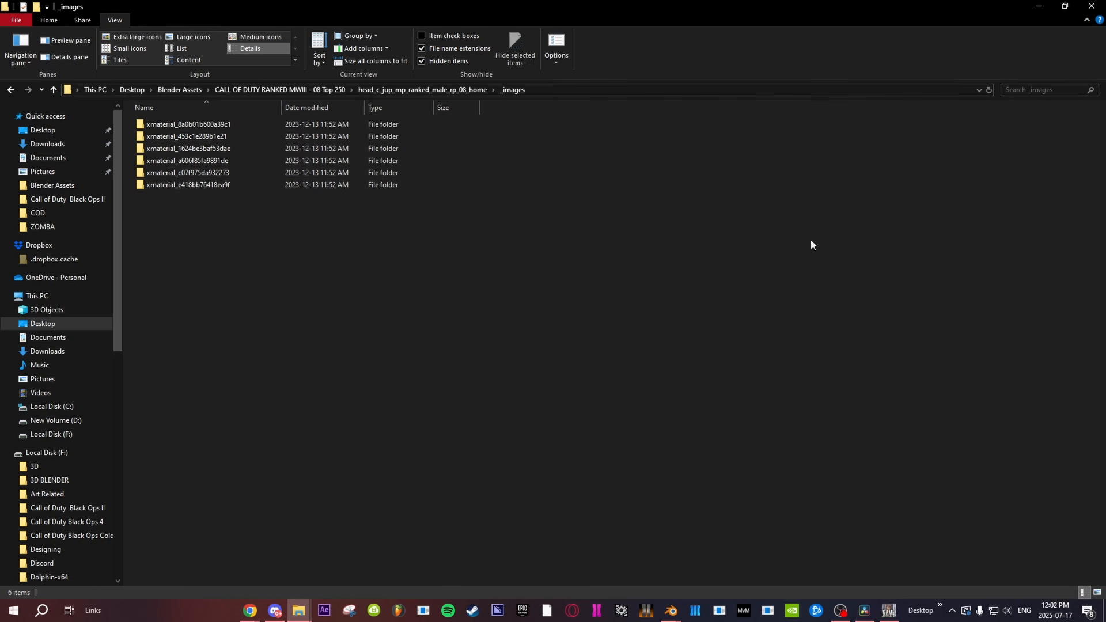
# Step: Search the head's _images folder for * and move all DDS images from its subfolders directly into _images
pyautogui.click(1023, 91)
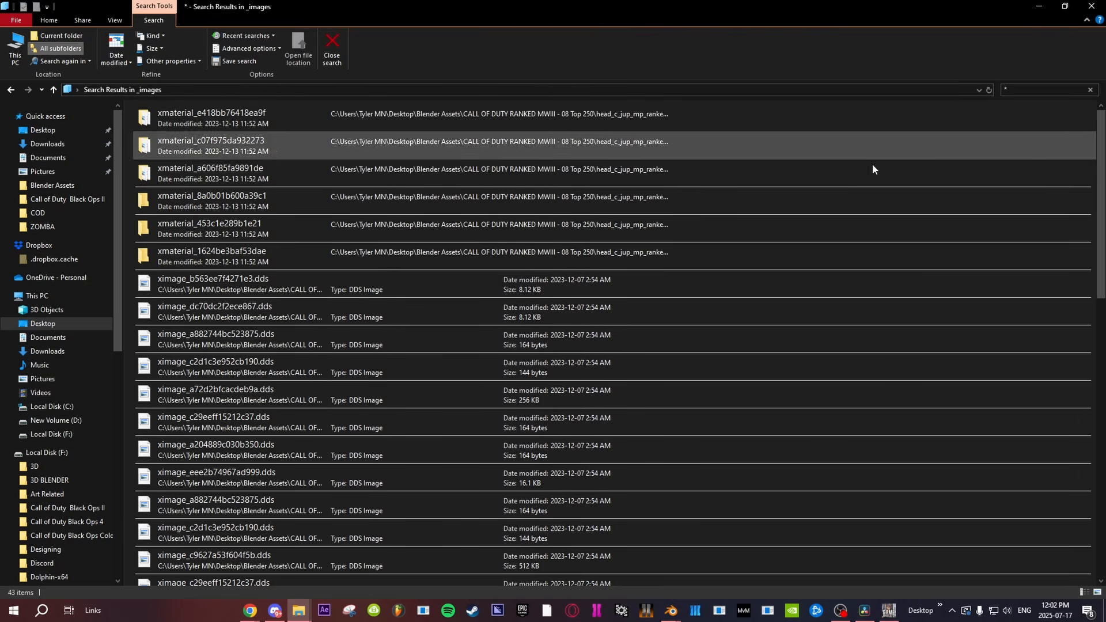
pyautogui.click(190, 278)
pyautogui.scroll(-10, 289, 454)
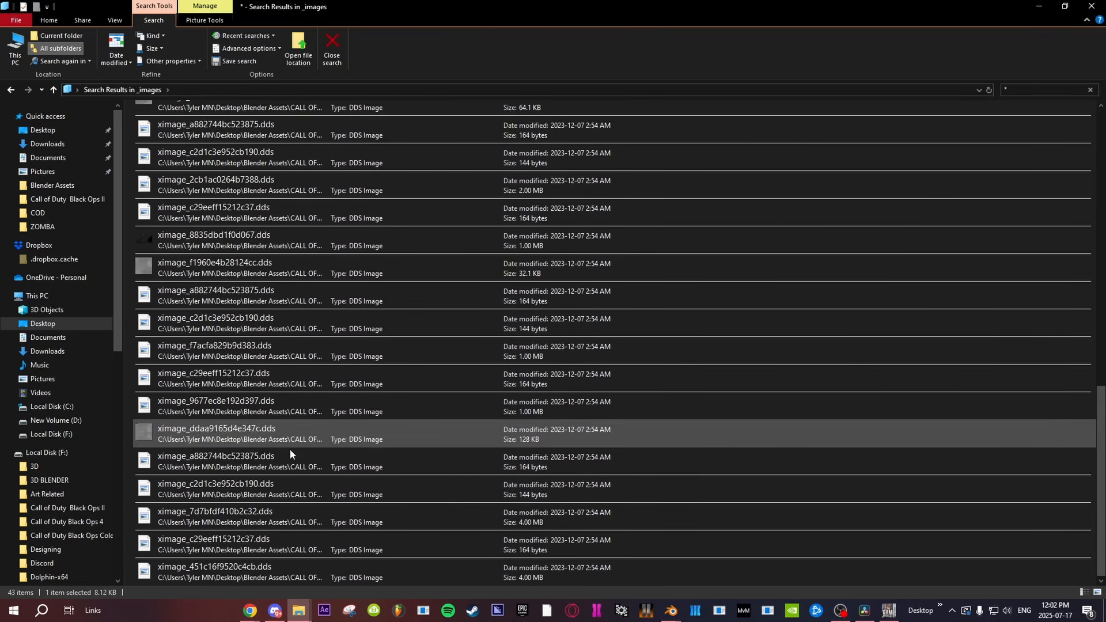
pyautogui.keyDown('shift'); pyautogui.click(282, 568); pyautogui.keyUp('shift')
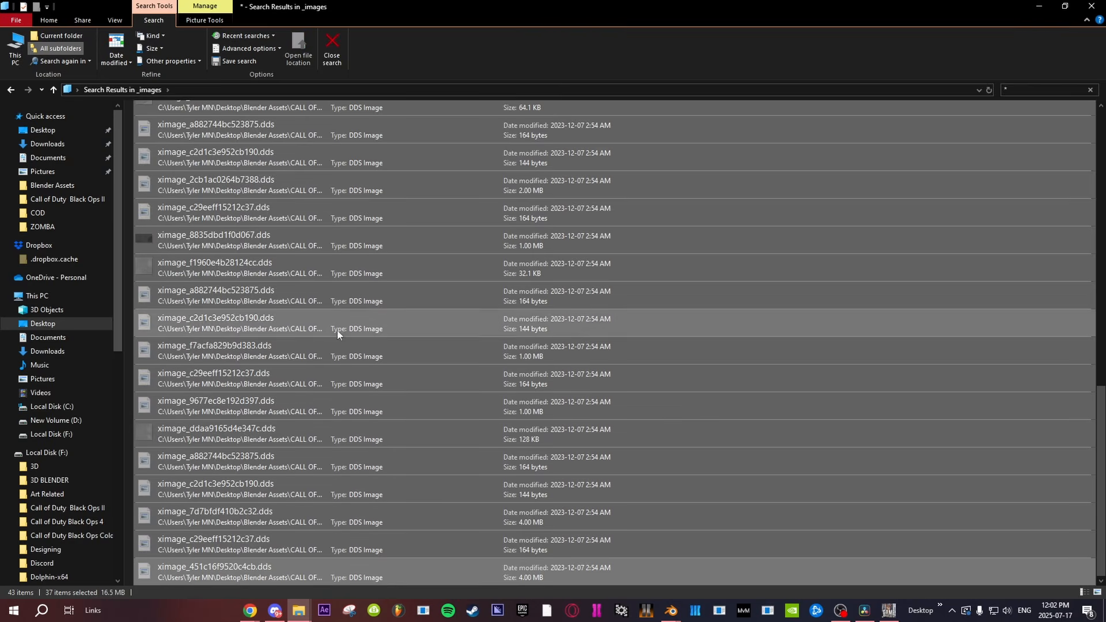
pyautogui.hotkey('alt', 'Left')
pyautogui.hotkey('ctrl', 'v')
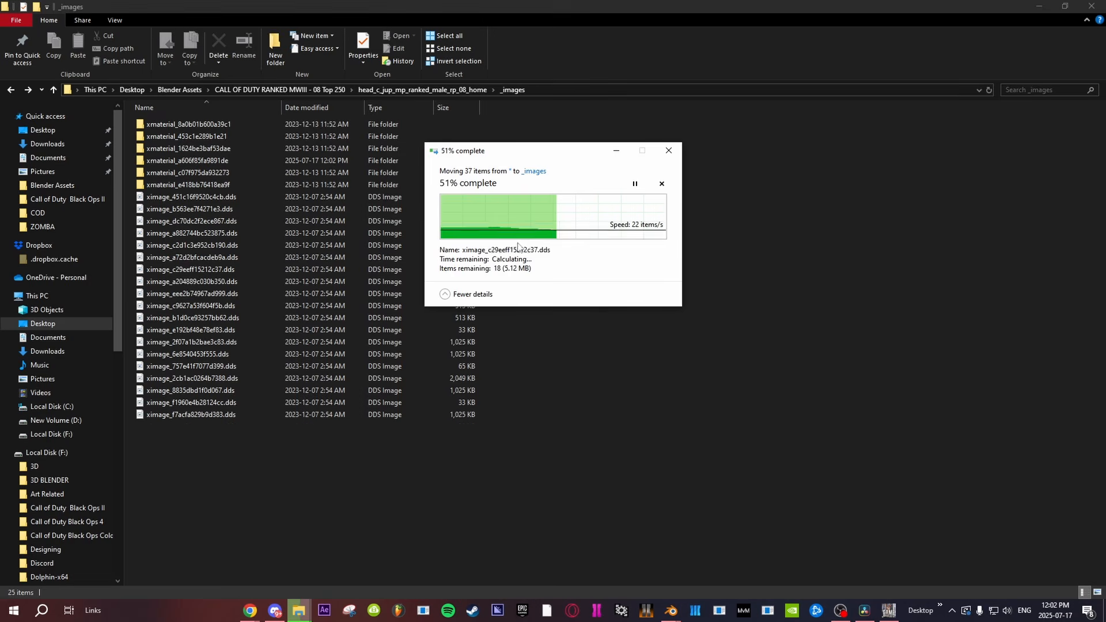
pyautogui.click(529, 214)
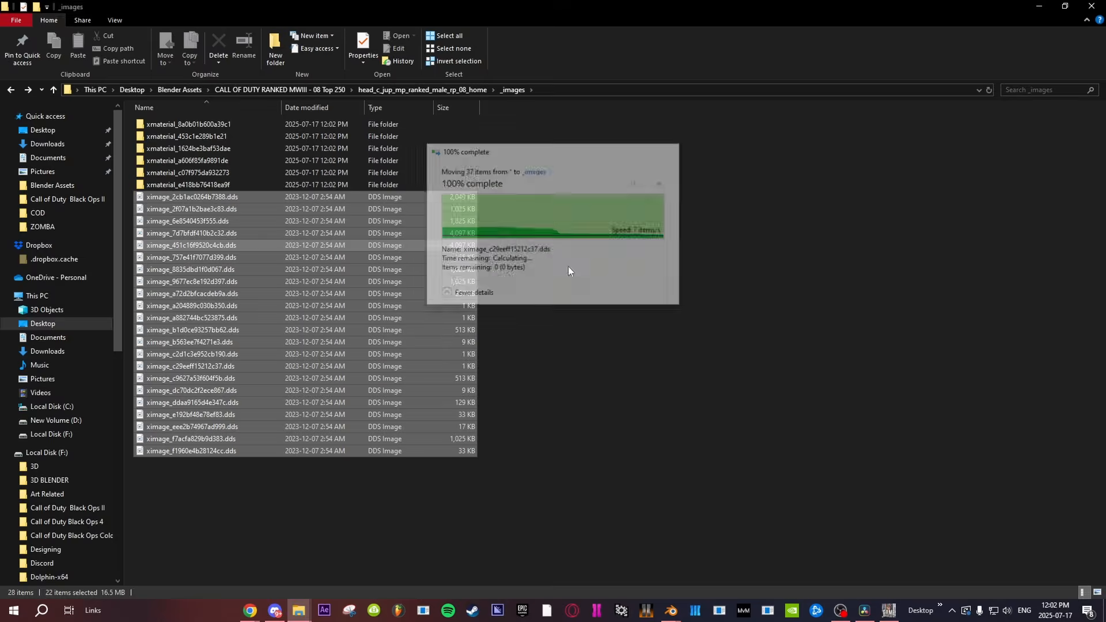
# Step: Delete the six xmaterial subfolders from the head's _images folder
pyautogui.click(154, 185)
pyautogui.keyDown('shift'); pyautogui.click(179, 123); pyautogui.keyUp('shift')
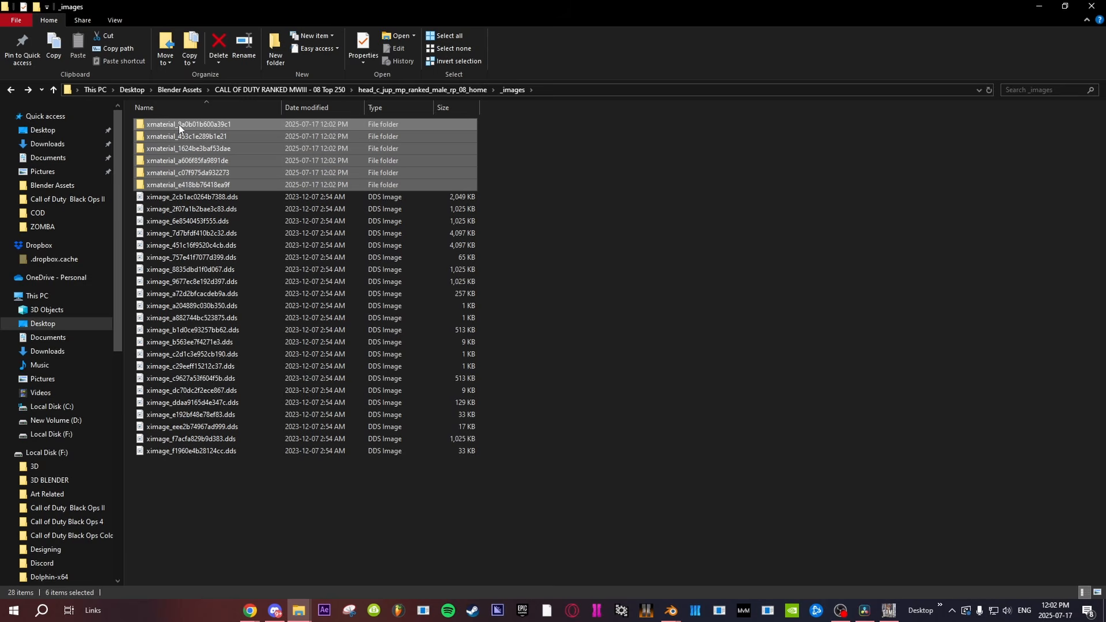
pyautogui.press('Delete')
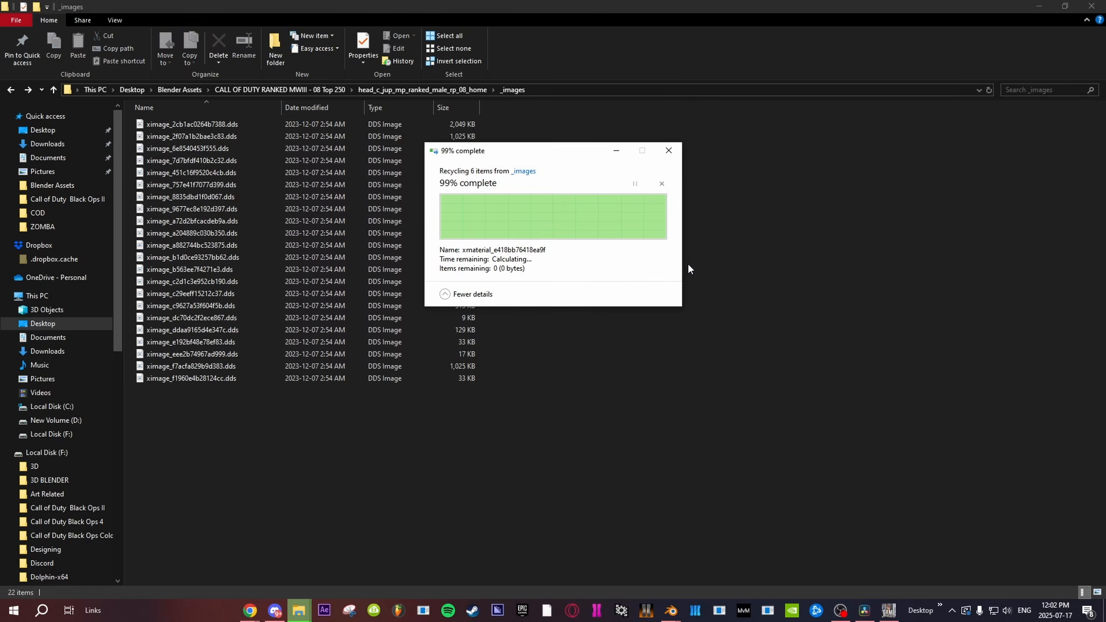
# Step: Convert all DDS images in the head's _images folder to TIFF with GameImageUtil in Direct Convert (Global) mode
pyautogui.click(890, 612)
pyautogui.click(567, 194)
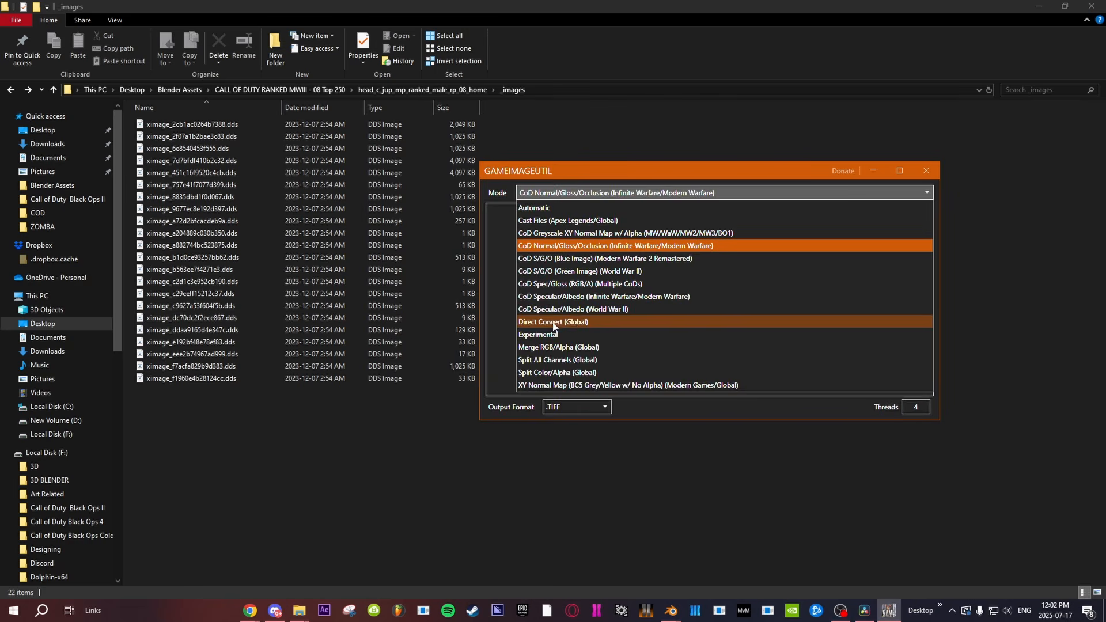
pyautogui.click(554, 323)
pyautogui.click(276, 448)
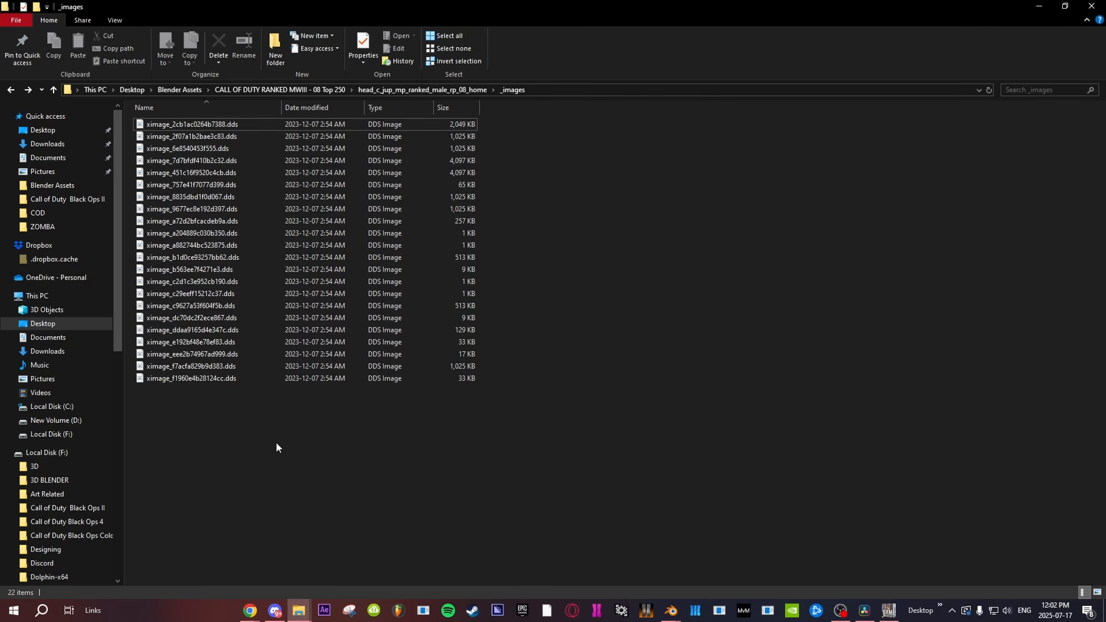
pyautogui.hotkey('ctrl', 'a')
pyautogui.moveTo(244, 308); pyautogui.dragTo(661, 313)
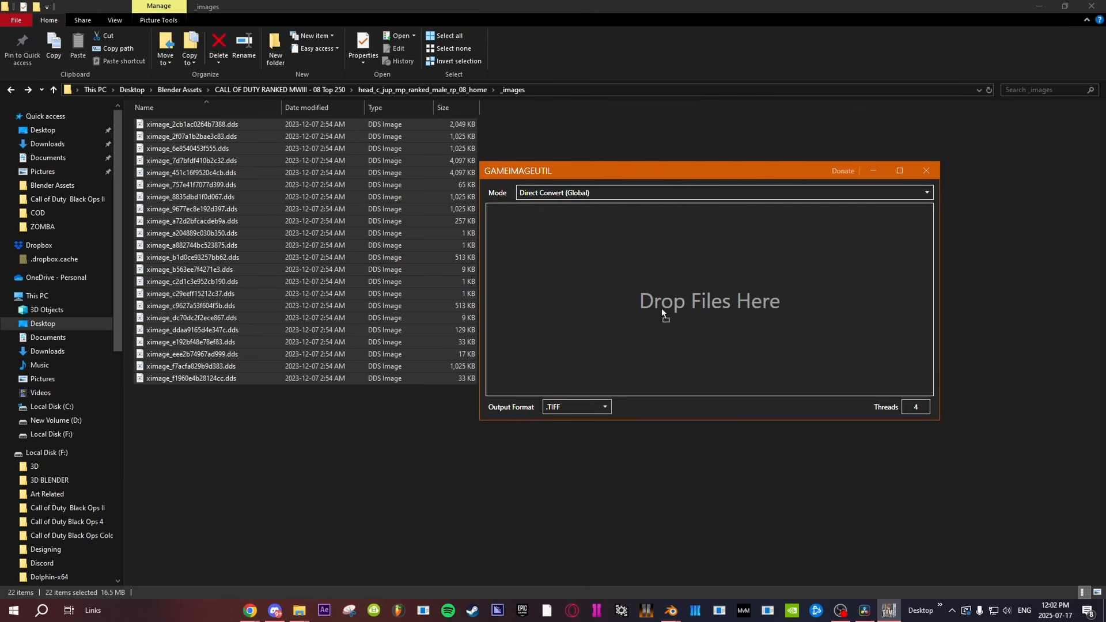
# Step: Search the head's _images folder for dds, delete all the matching DDS files, and clear the search
pyautogui.click(374, 485)
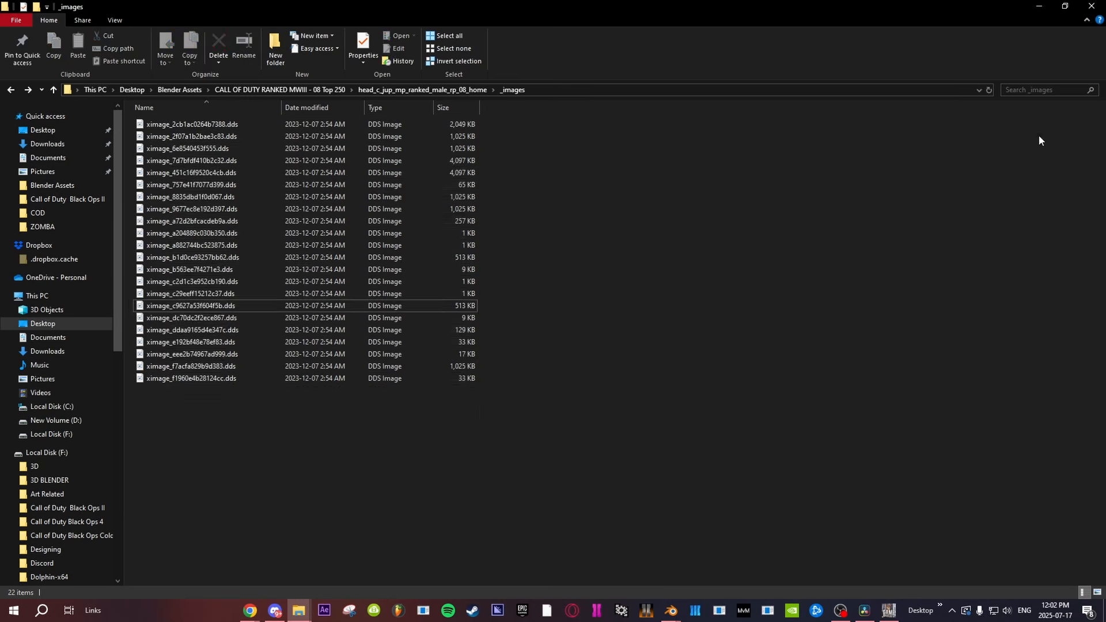
pyautogui.click(1030, 89)
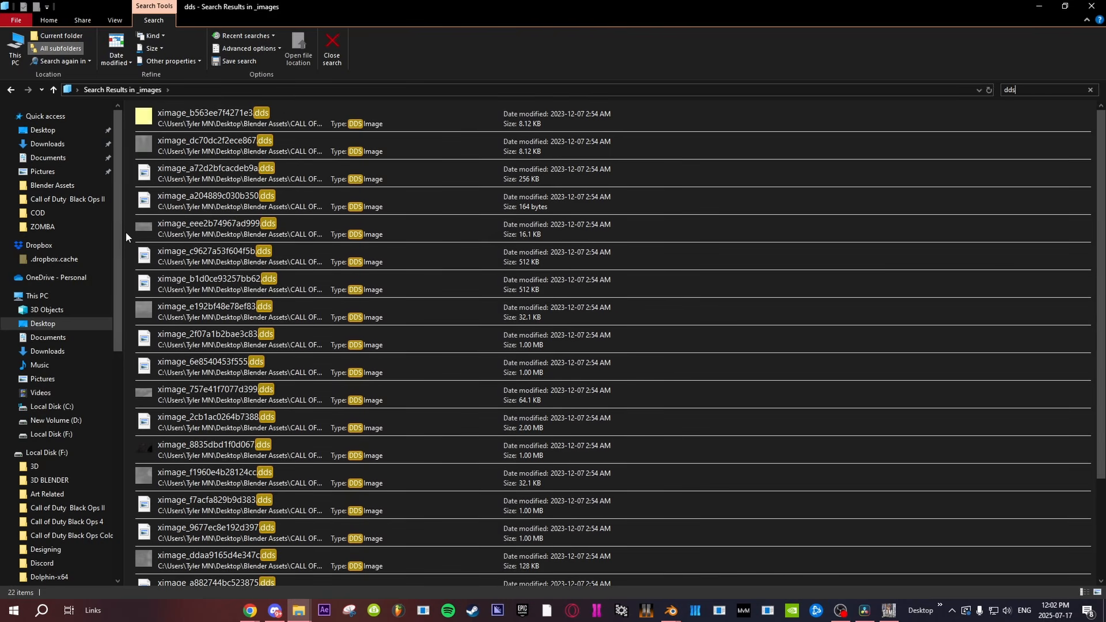
pyautogui.click(126, 232)
pyautogui.hotkey('ctrl', 'a')
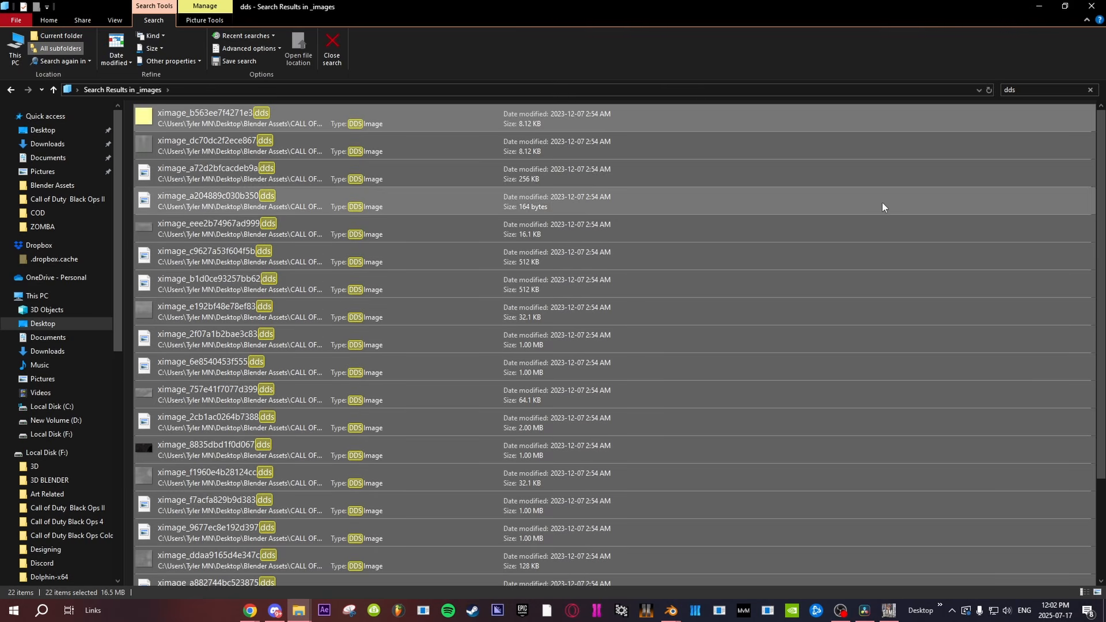
pyautogui.click(989, 91)
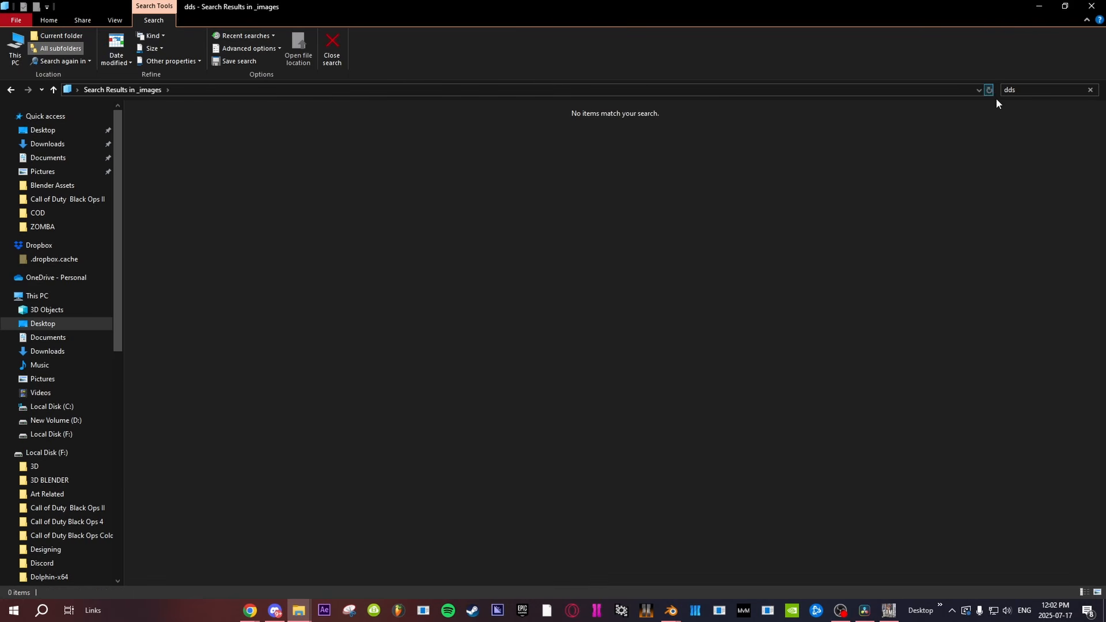
pyautogui.click(1092, 91)
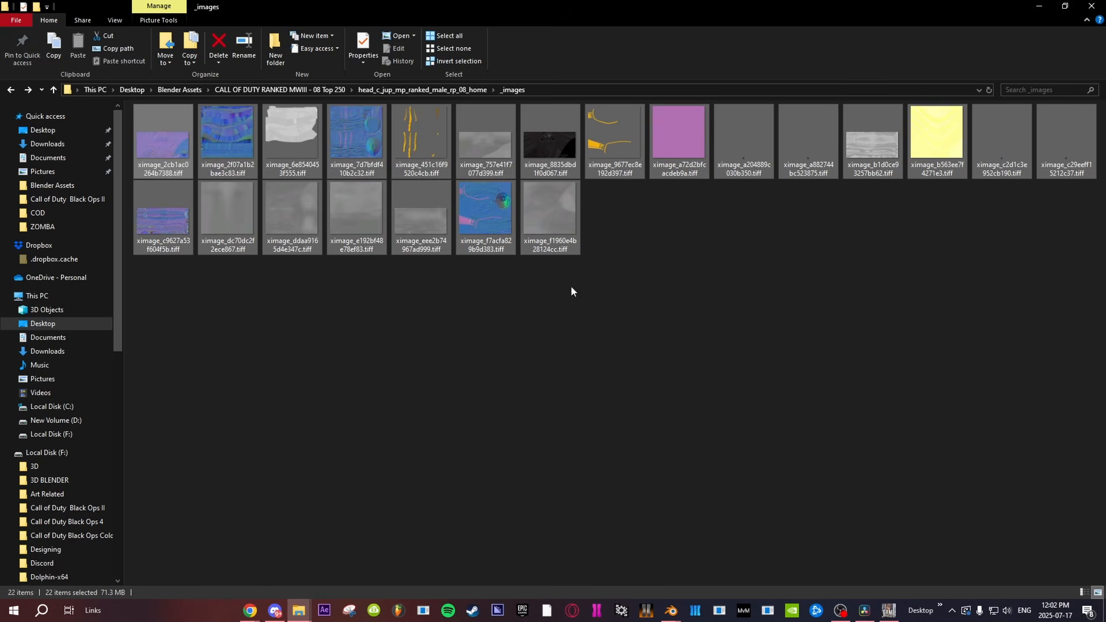
# Step: Process all the head's TIFF images with GameImageUtil in CoD Normal/Gloss/Occlusion (Infinite Warfare/Modern Warfare) mode
pyautogui.click(889, 611)
pyautogui.click(576, 193)
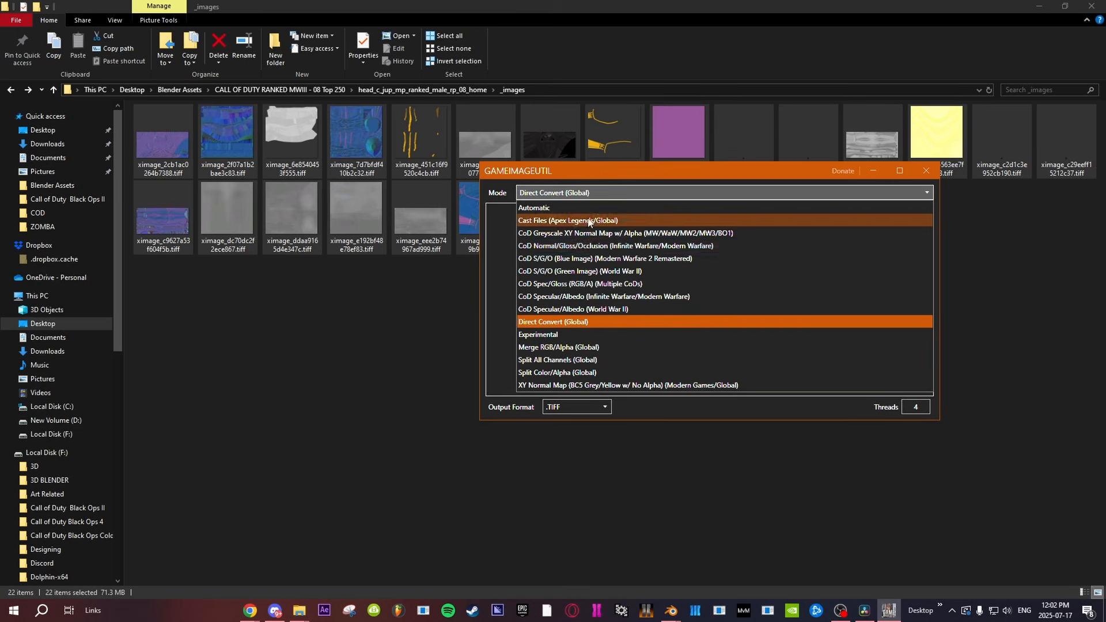
pyautogui.click(589, 246)
pyautogui.moveTo(311, 170); pyautogui.dragTo(700, 333)
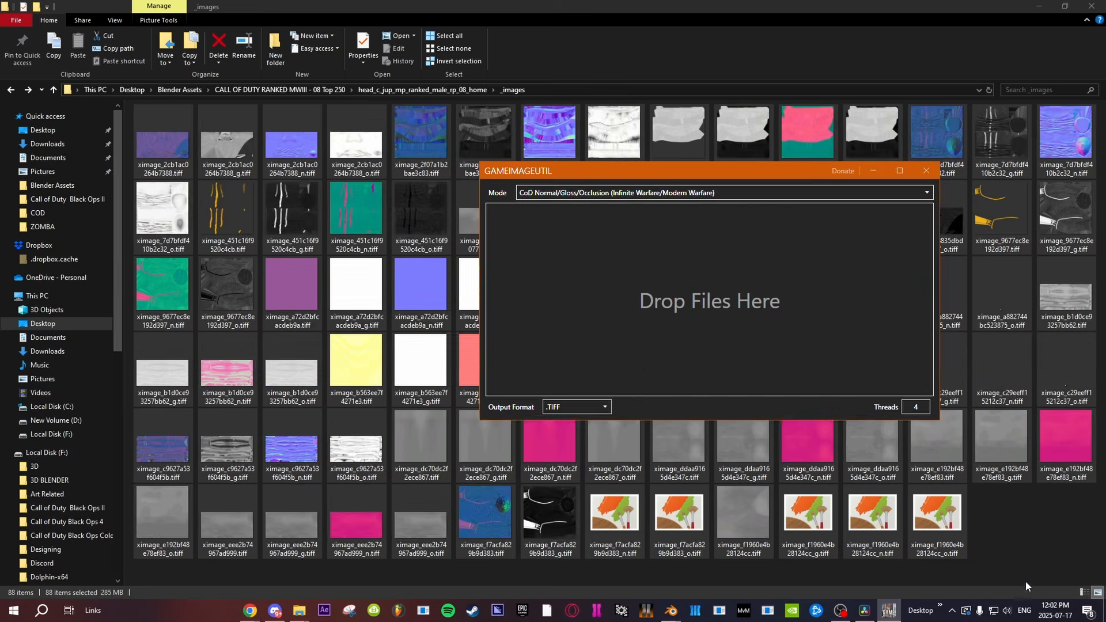
pyautogui.click(1025, 580)
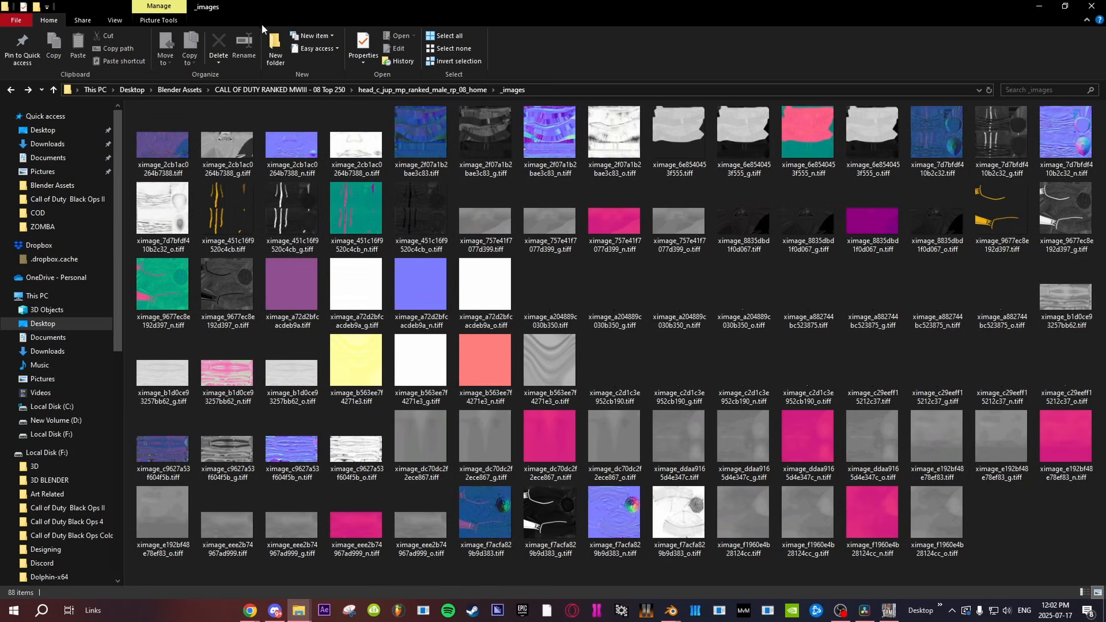
# Step: Open the body_c_jup_mp_ranked_male_rp_08_home folder and search it for "semo"
pyautogui.click(422, 90)
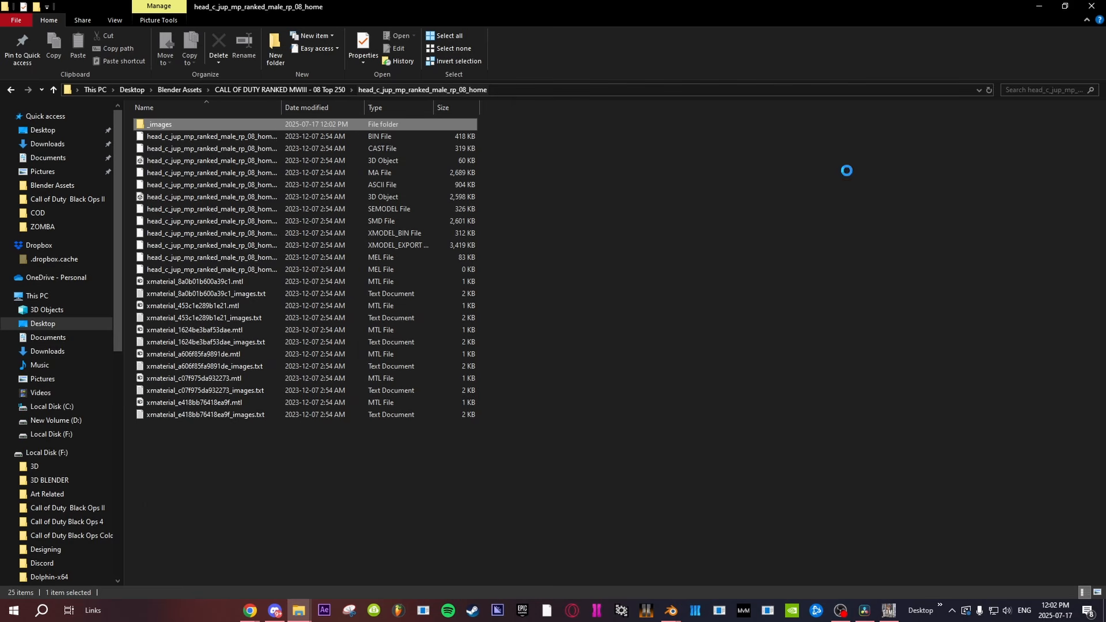
pyautogui.click(268, 90)
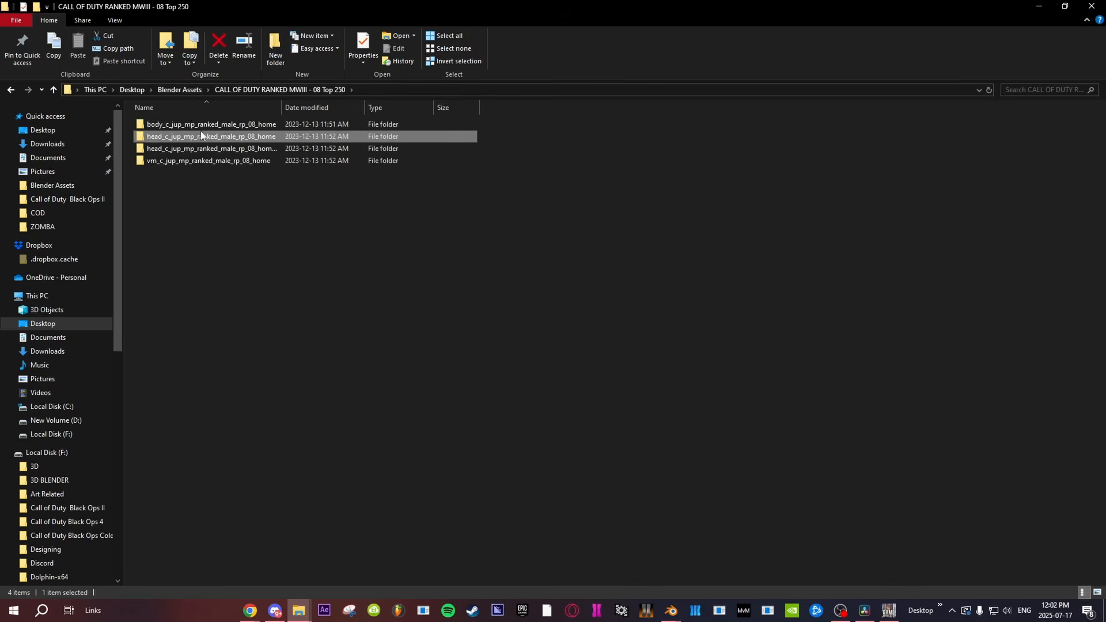
pyautogui.doubleClick(190, 125)
pyautogui.click(1024, 89)
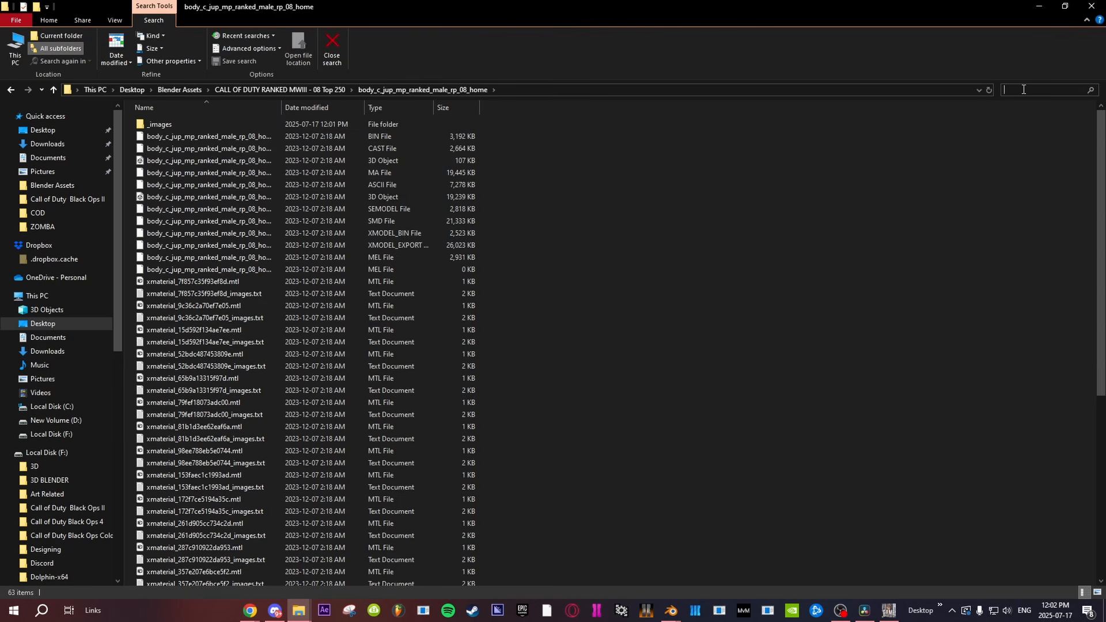
pyautogui.write('se')
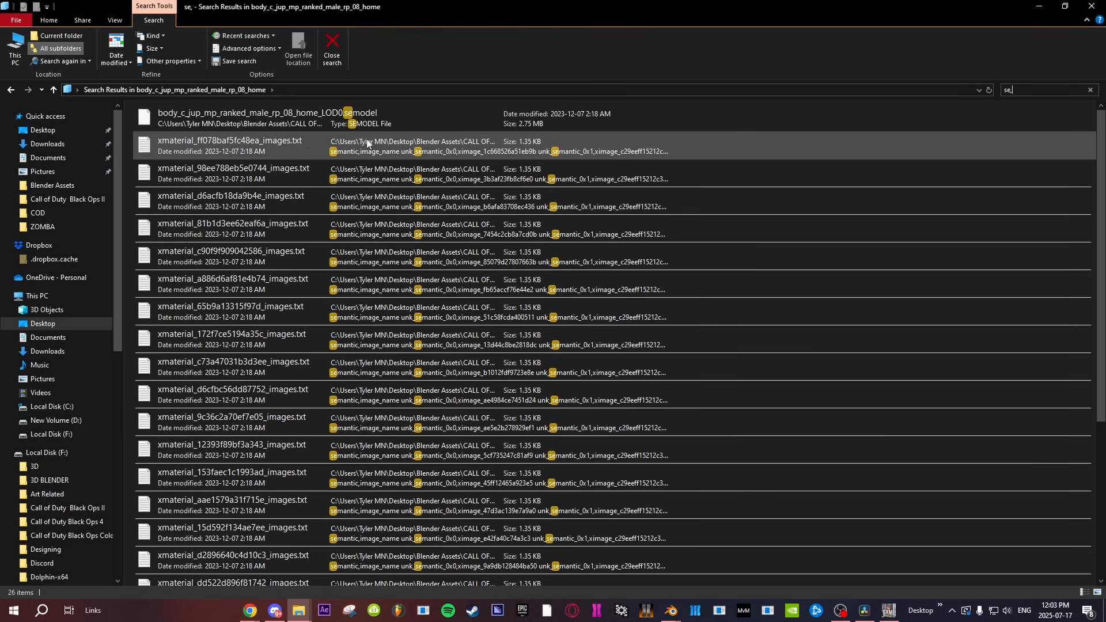
pyautogui.write('mo')
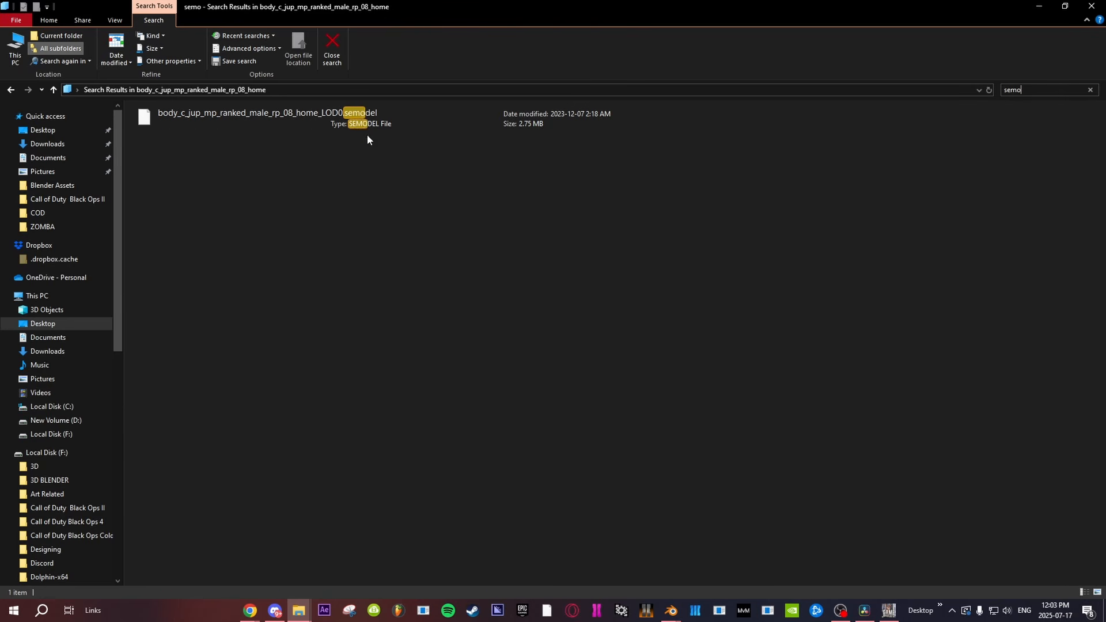
# Step: Place body_c_jup_mp_ranked_male_rp_08_home_LOD0.semodel in the CALL OF DUTY RANKED MWIII - 08 Top 250 folder
pyautogui.click(215, 113)
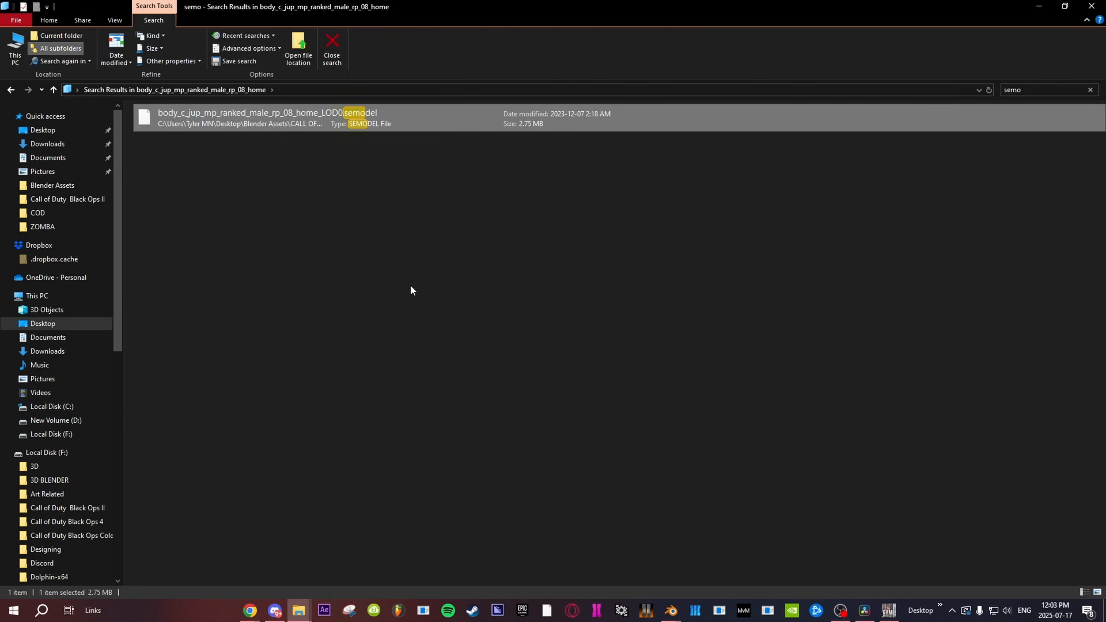
pyautogui.hotkey('alt', 'Left')
pyautogui.hotkey('alt', 'Left')
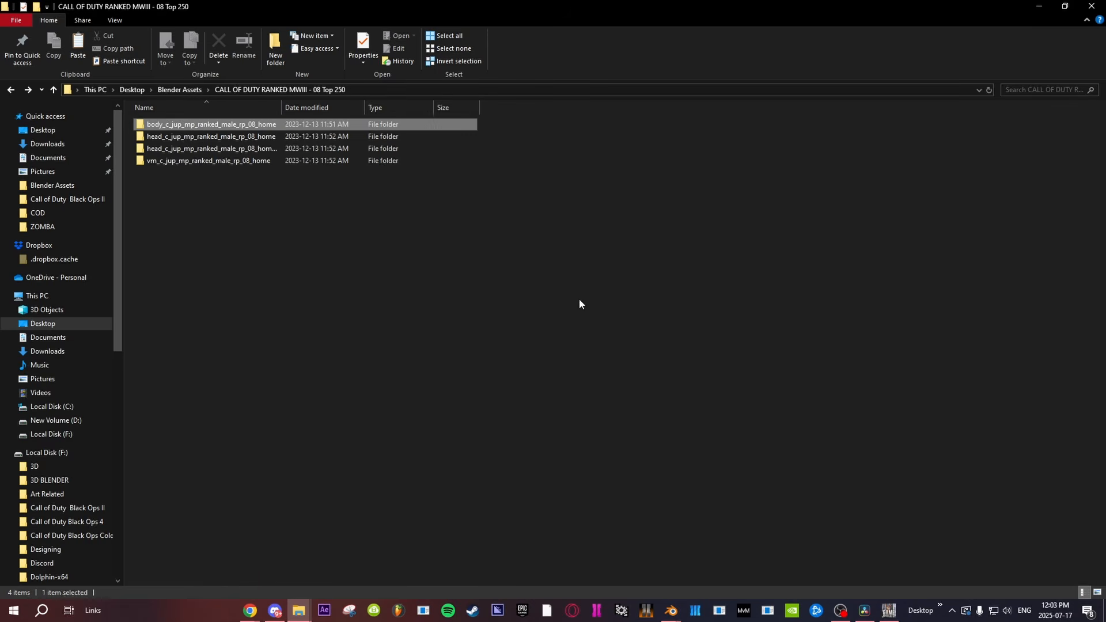
pyautogui.click(280, 259)
# Step: Open the head_c_jup_mp_ranked_male_rp_08_home folder and search it for "semo"
pyautogui.press('End')
pyautogui.press('Up')
pyautogui.press('Up')
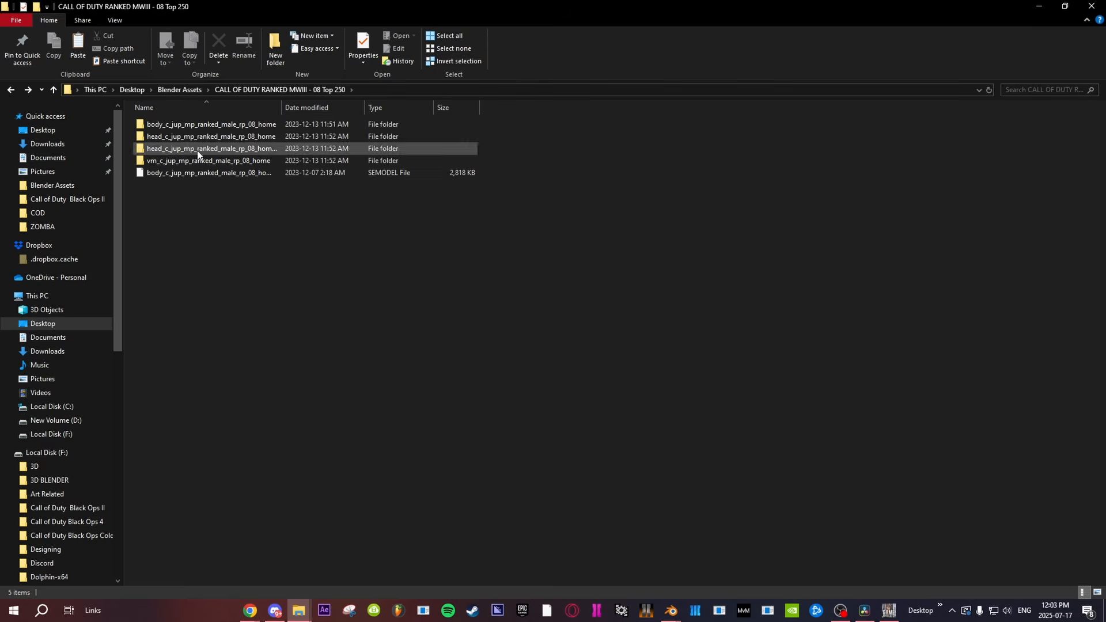
pyautogui.press('Return')
pyautogui.click(1034, 86)
pyautogui.write('se')
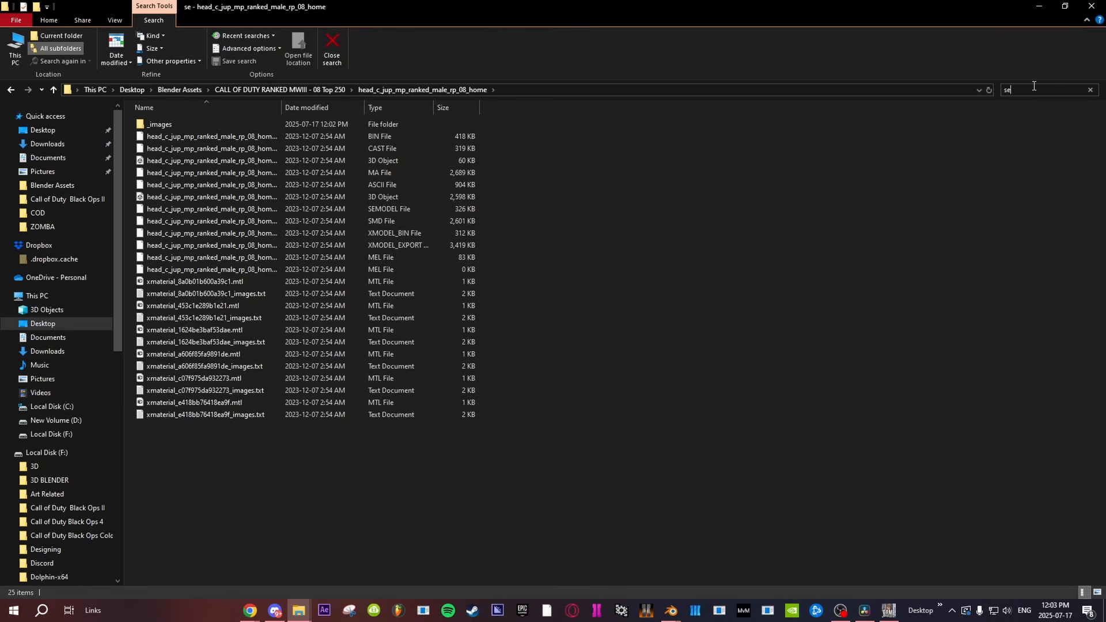
pyautogui.write('mo')
# Step: Copy head_c_jup_mp_ranked_male_rp_08_home_LOD0.semodel into the CALL OF DUTY RANKED MWIII - 08 Top 250 folder
pyautogui.click(283, 125)
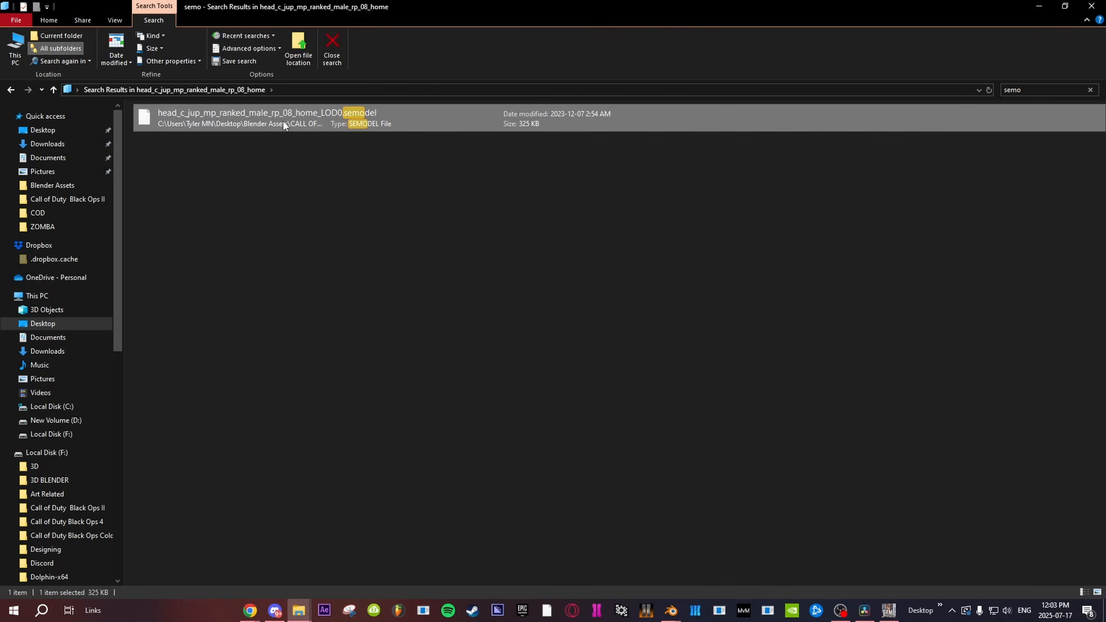
pyautogui.press('BackSpace')
pyautogui.press('BackSpace')
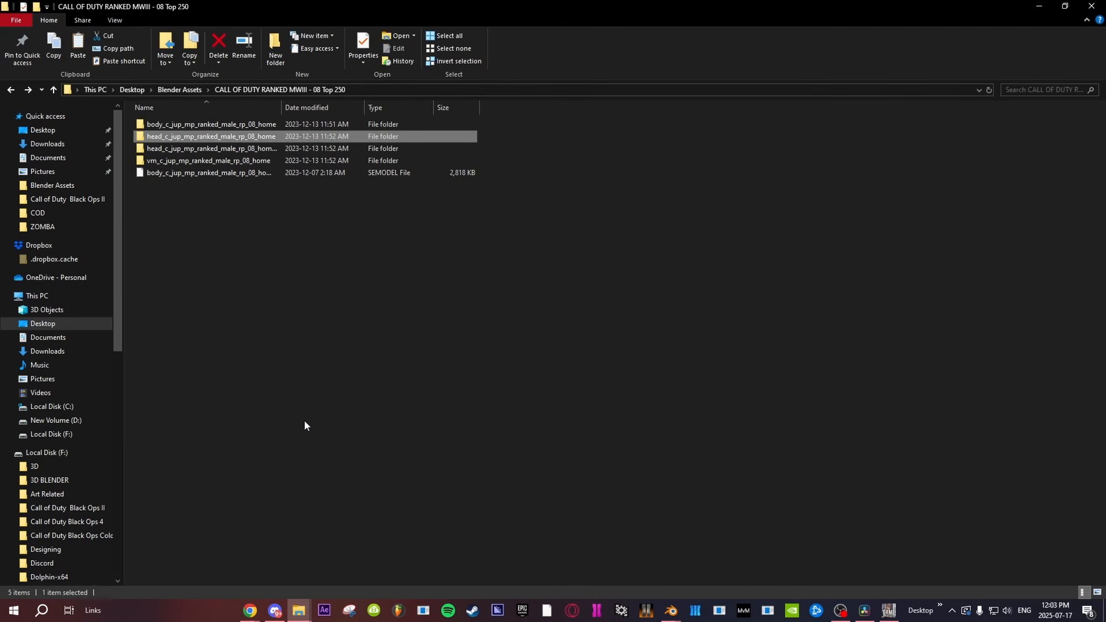
pyautogui.click(304, 426)
pyautogui.hotkey('ctrl', 'v')
pyautogui.click(154, 223)
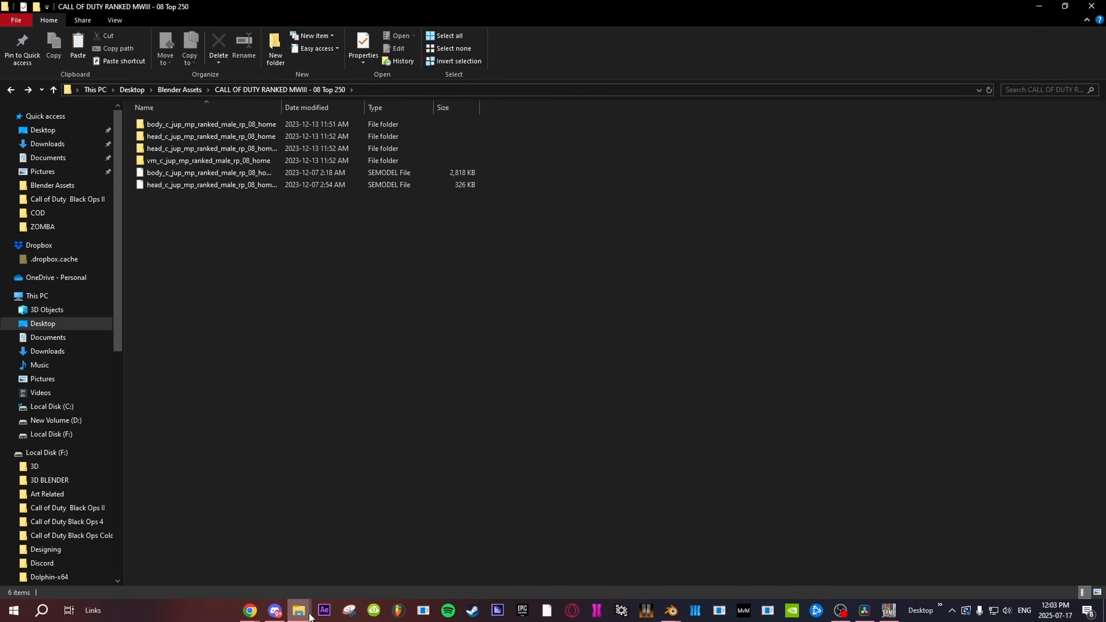
# Step: Bring up the Blender-COD-AutoShader-main folder window and move it clear of the character folder's file list
pyautogui.moveTo(309, 615)
pyautogui.click(406, 550)
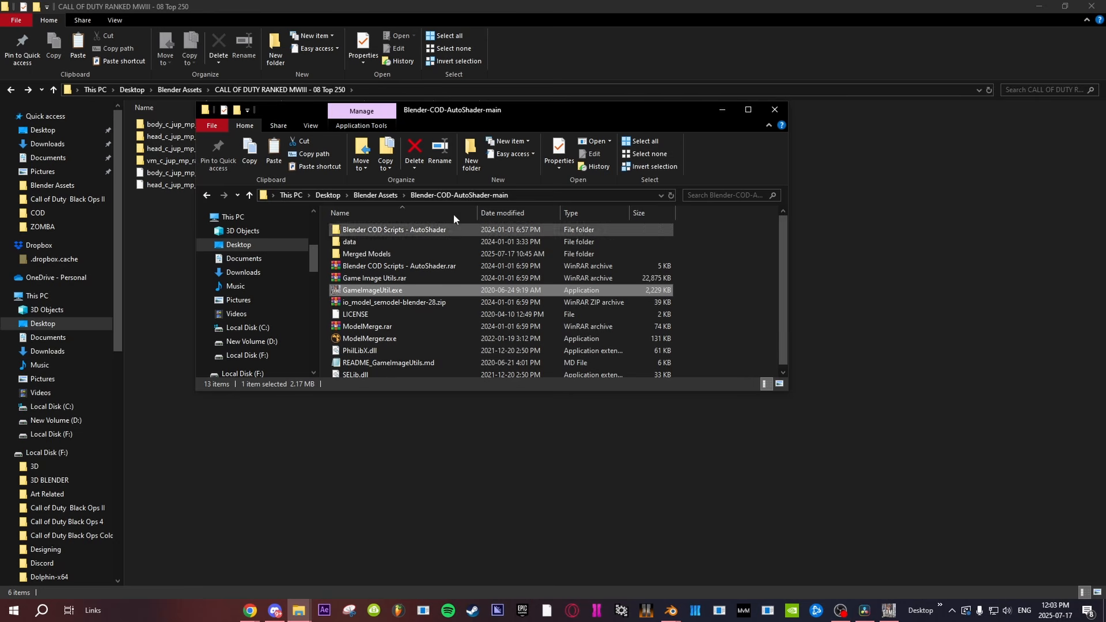
pyautogui.moveTo(465, 114); pyautogui.dragTo(689, 73)
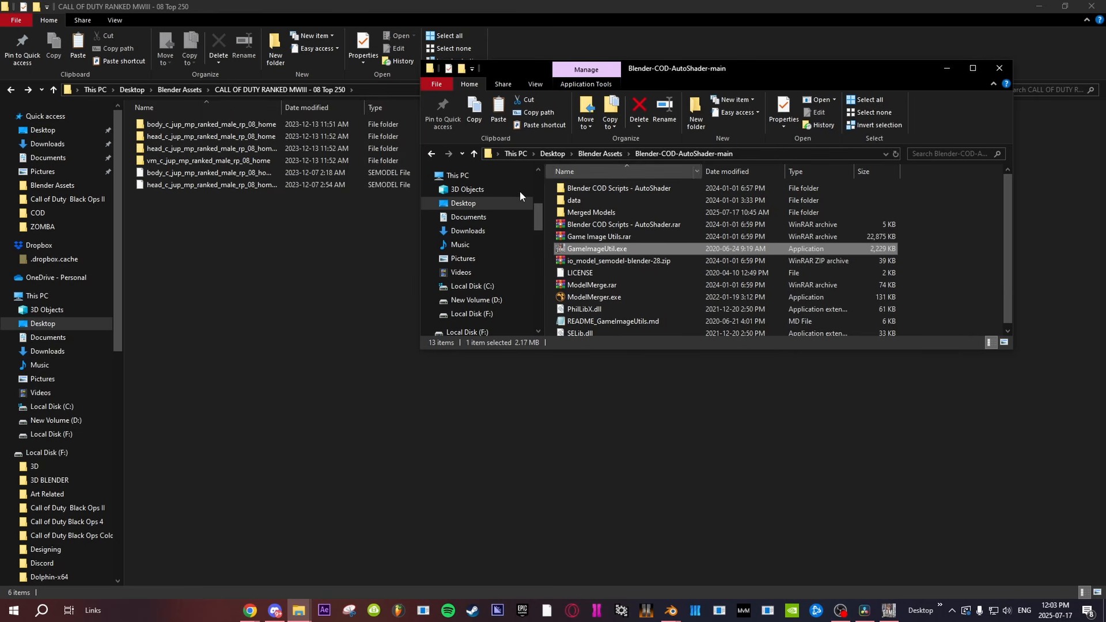
pyautogui.moveTo(233, 260)
pyautogui.mouseDown()
pyautogui.moveTo(178, 183)
pyautogui.moveTo(337, 557)
pyautogui.moveTo(299, 609)
pyautogui.moveTo(351, 554)
pyautogui.moveTo(299, 592)
pyautogui.moveTo(297, 618)
pyautogui.moveTo(375, 556)
pyautogui.moveTo(242, 267)
pyautogui.mouseUp()
pyautogui.rightClick(242, 266)
pyautogui.click(527, 401)
# Step: Merge the body and head .semodel files with ModelMerger.exe and exit the merger
pyautogui.moveTo(299, 610)
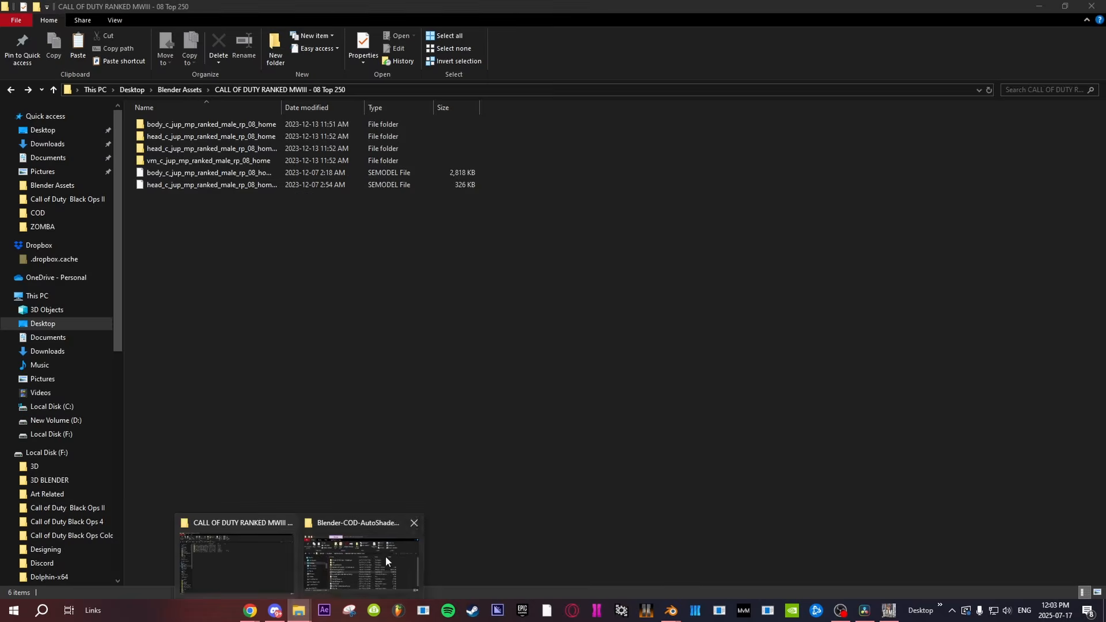
pyautogui.click(385, 556)
pyautogui.click(207, 184)
pyautogui.keyDown('ctrl'); pyautogui.click(191, 173); pyautogui.keyUp('ctrl')
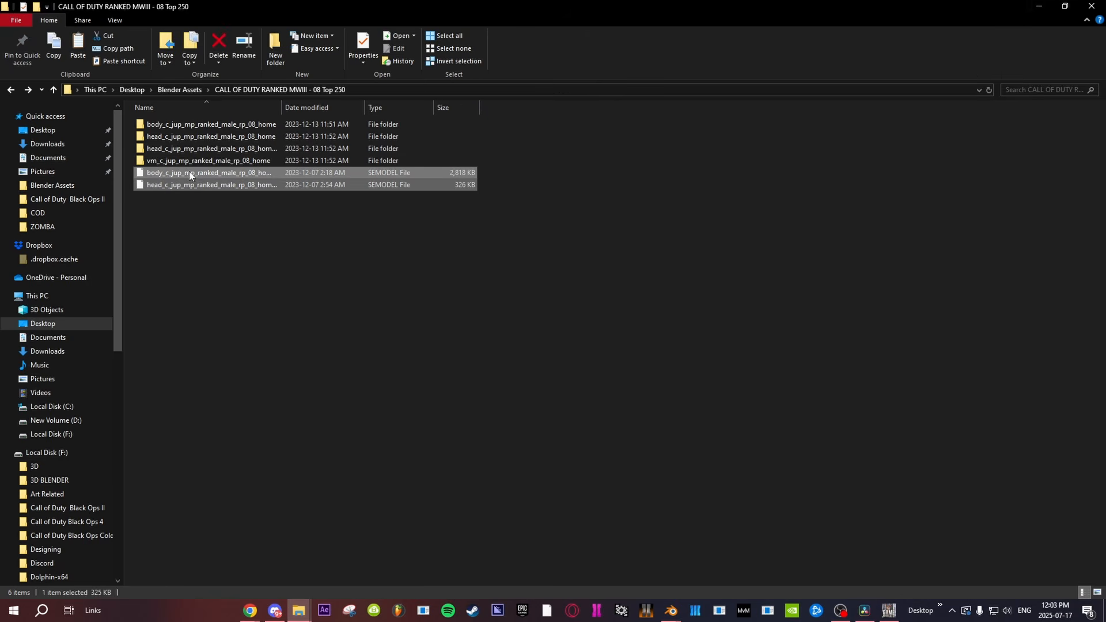
pyautogui.click(1065, 6)
pyautogui.moveTo(466, 92); pyautogui.dragTo(308, 34)
pyautogui.moveTo(253, 202); pyautogui.dragTo(662, 297)
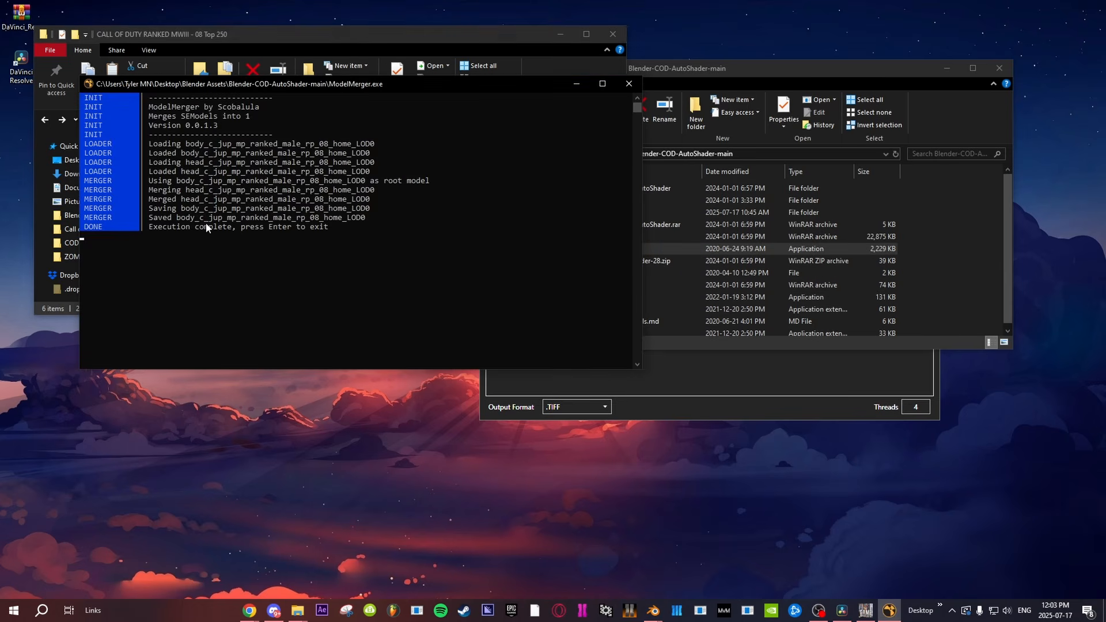
pyautogui.press('Return')
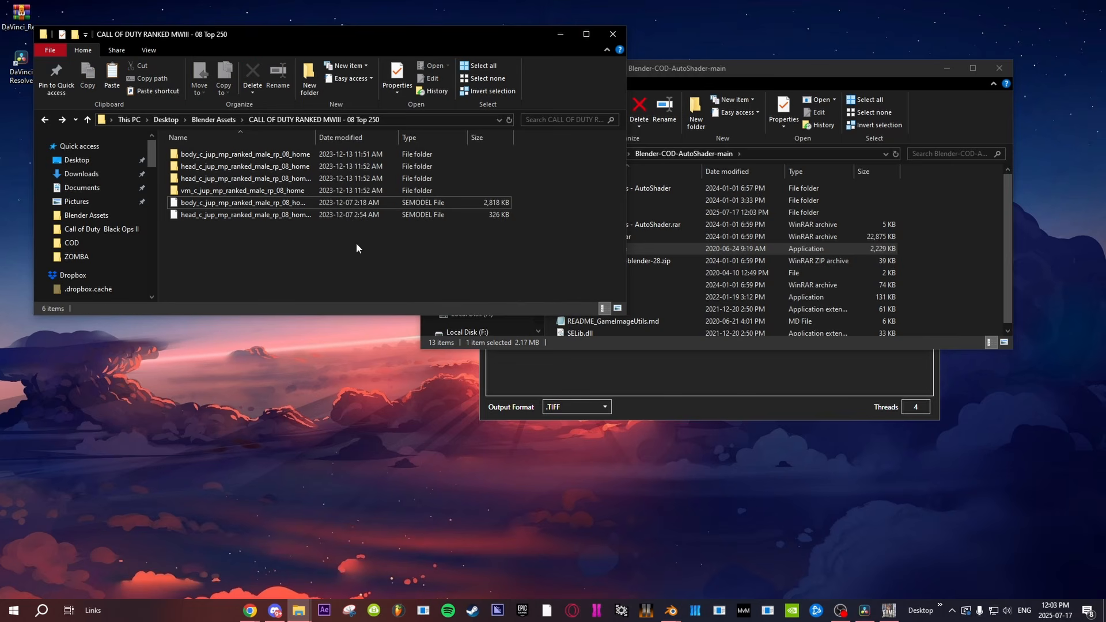
# Step: Rename the model in Merged Models as full_c_jup_mp_ranked_male_rp_08_home_LOD0.semodel and copy it into the CALL OF DUTY RANKED MWIII - 08 Top 250 folder
pyautogui.click(977, 216)
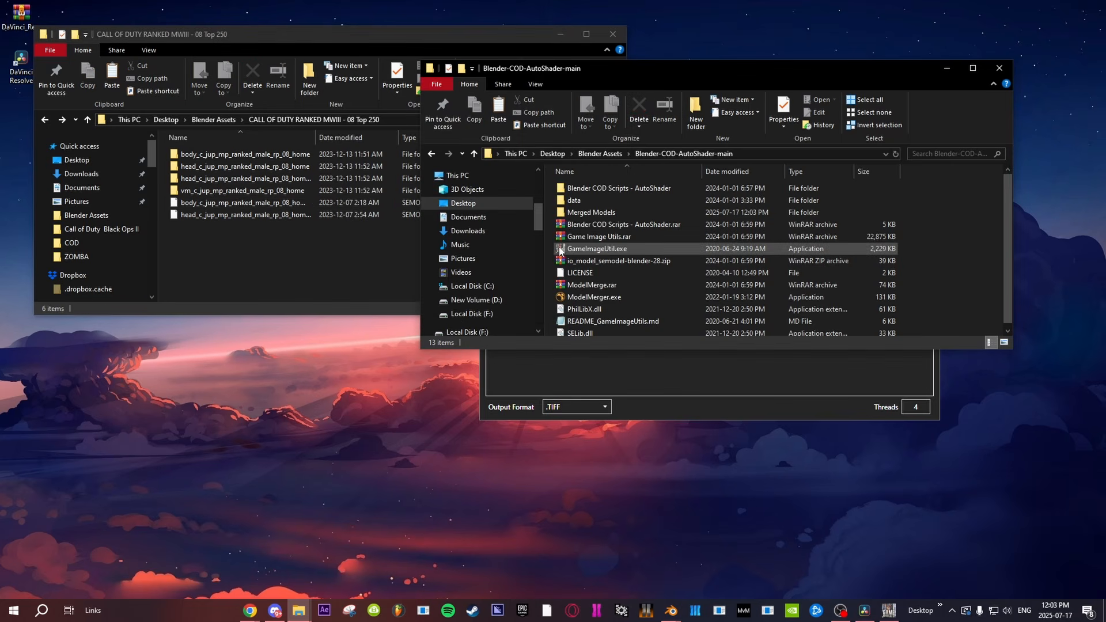
pyautogui.doubleClick(586, 214)
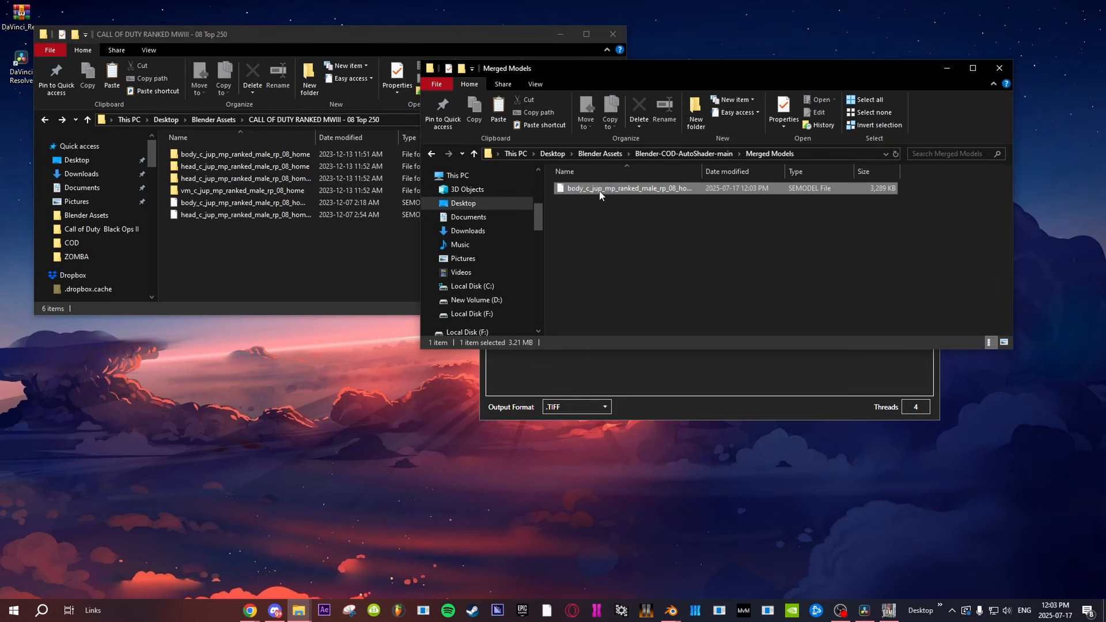
pyautogui.moveTo(588, 189)
pyautogui.mouseDown(button='right')
pyautogui.moveTo(593, 179)
pyautogui.moveTo(595, 195)
pyautogui.mouseUp(button='right')
pyautogui.click(617, 266)
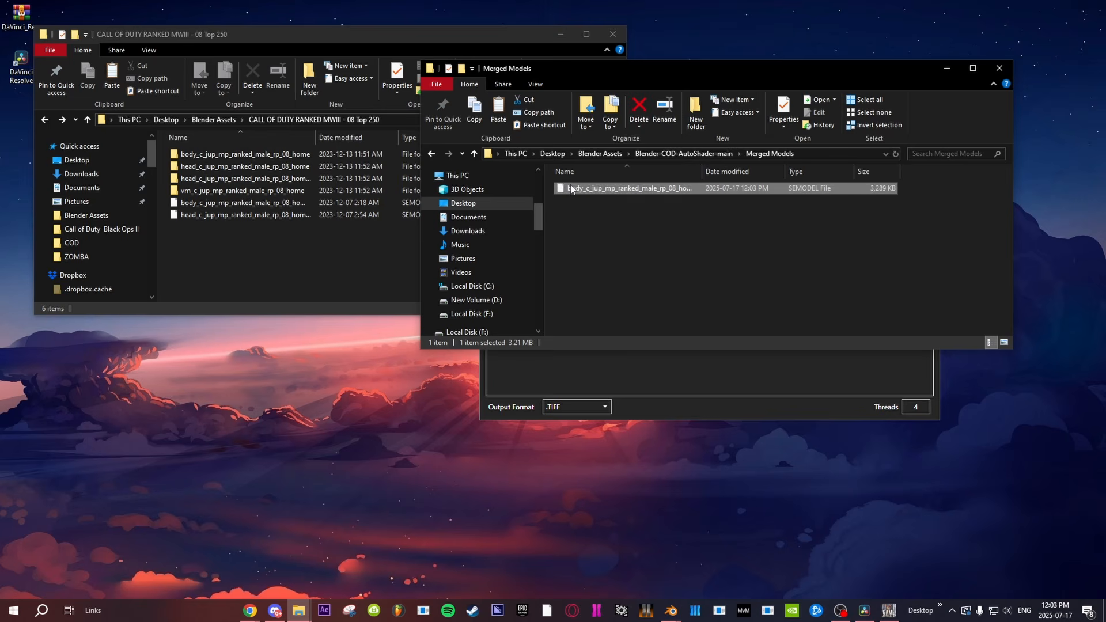
pyautogui.rightClick(576, 188)
pyautogui.click(603, 387)
pyautogui.click(581, 188)
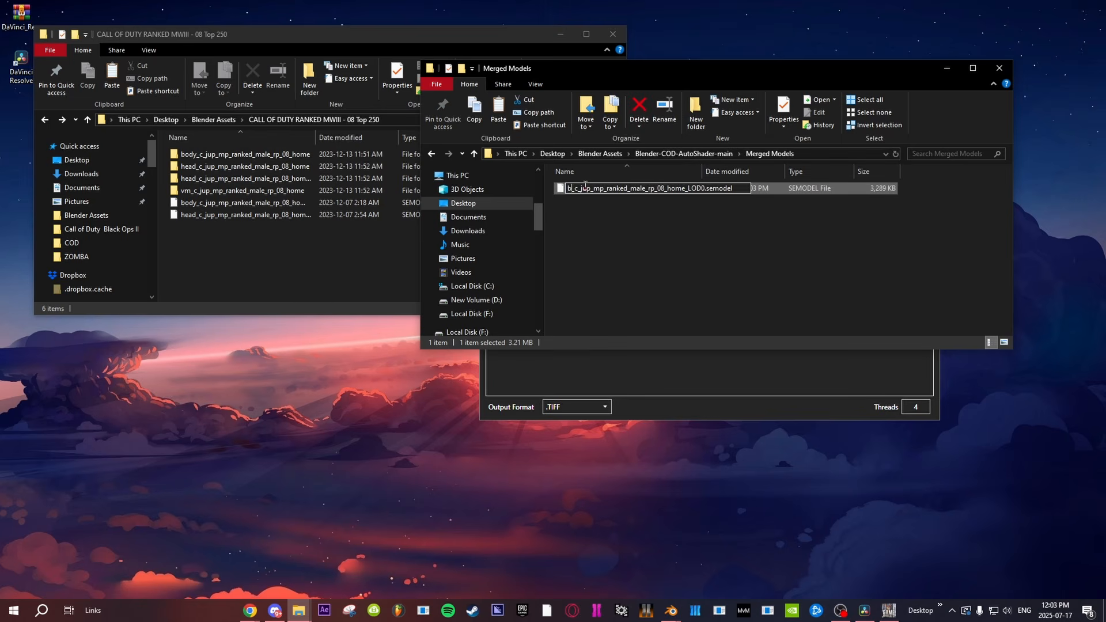
pyautogui.write('full')
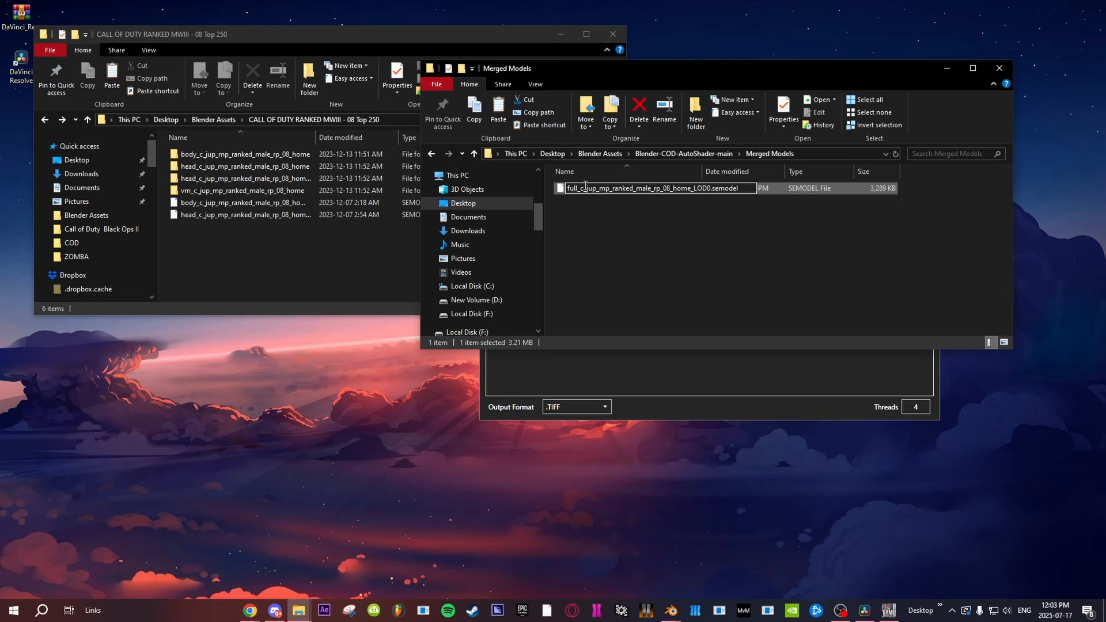
pyautogui.press('Return')
pyautogui.click(244, 264)
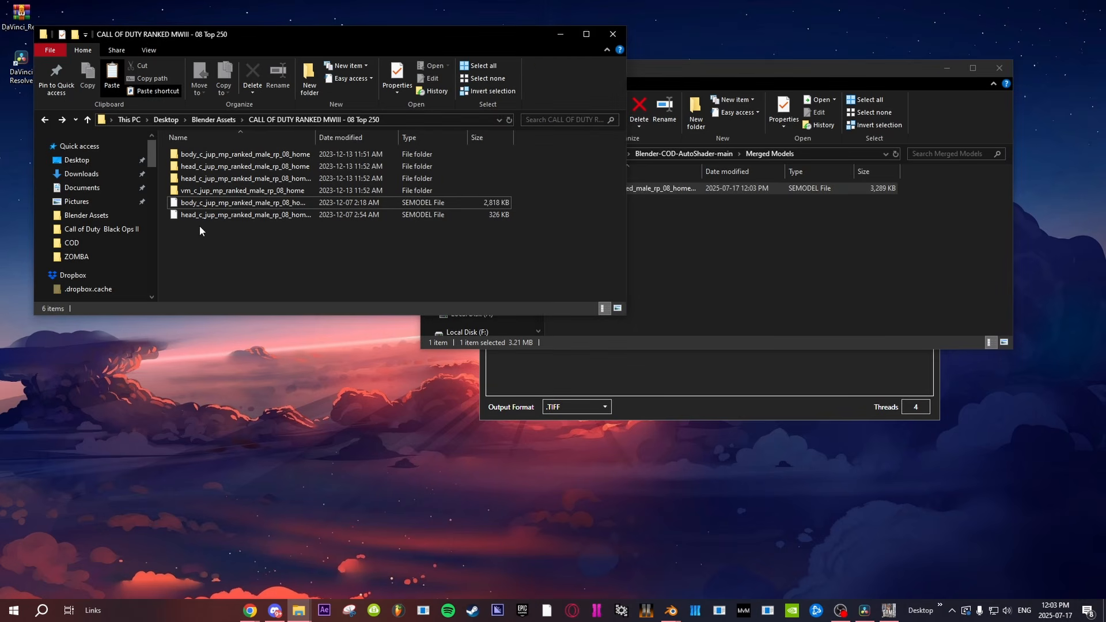
pyautogui.hotkey('ctrl', 'v')
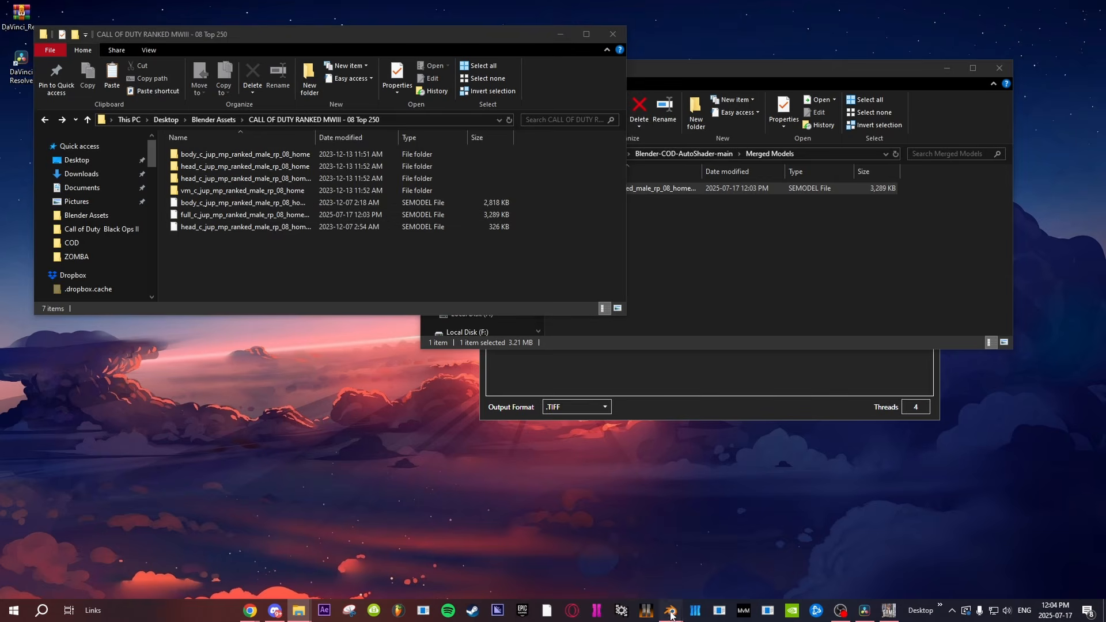
# Step: Switch to Blender and import full_c_jup_mp_ranked_male_rp_08_home_LOD0.semodel as an SEModel
pyautogui.moveTo(671, 610)
pyautogui.click(736, 566)
pyautogui.click(27, 26)
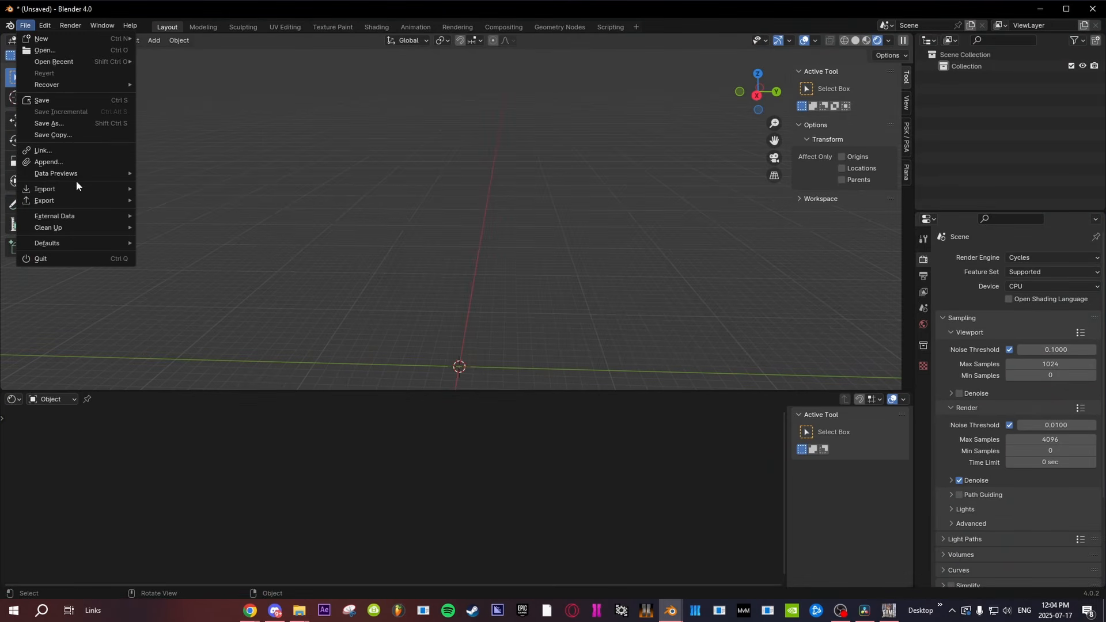
pyautogui.moveTo(78, 189)
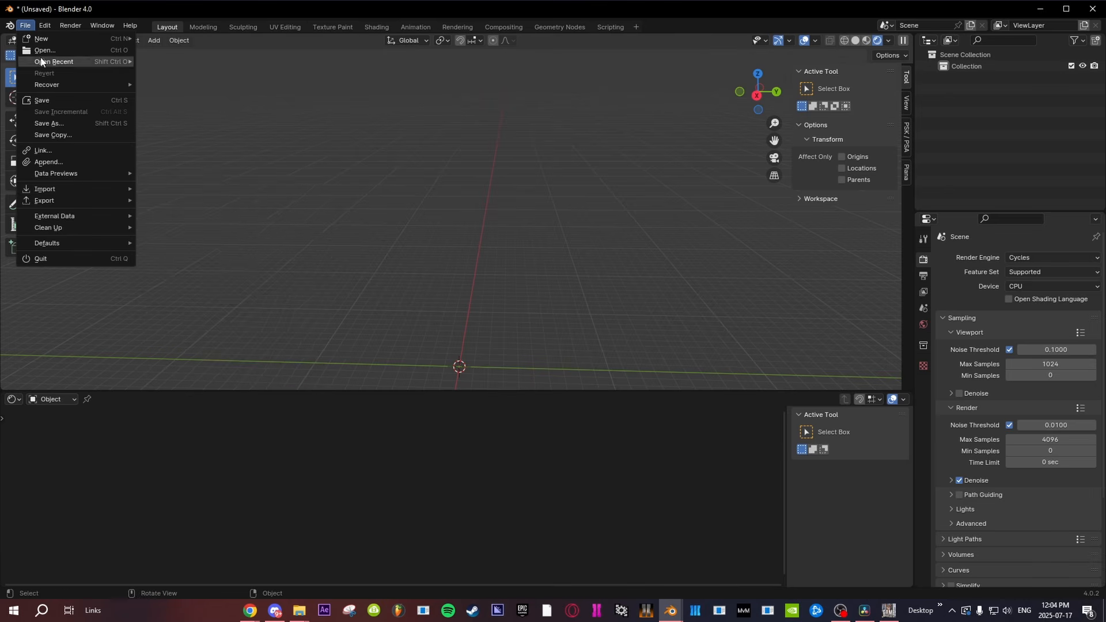
pyautogui.click(26, 26)
pyautogui.click(24, 26)
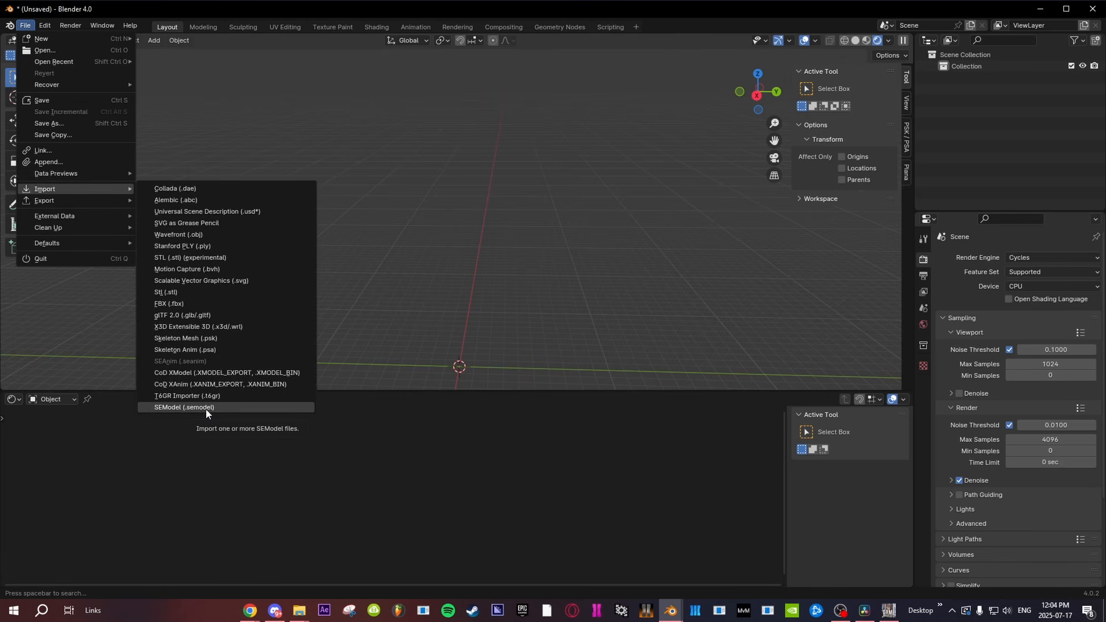
pyautogui.click(172, 407)
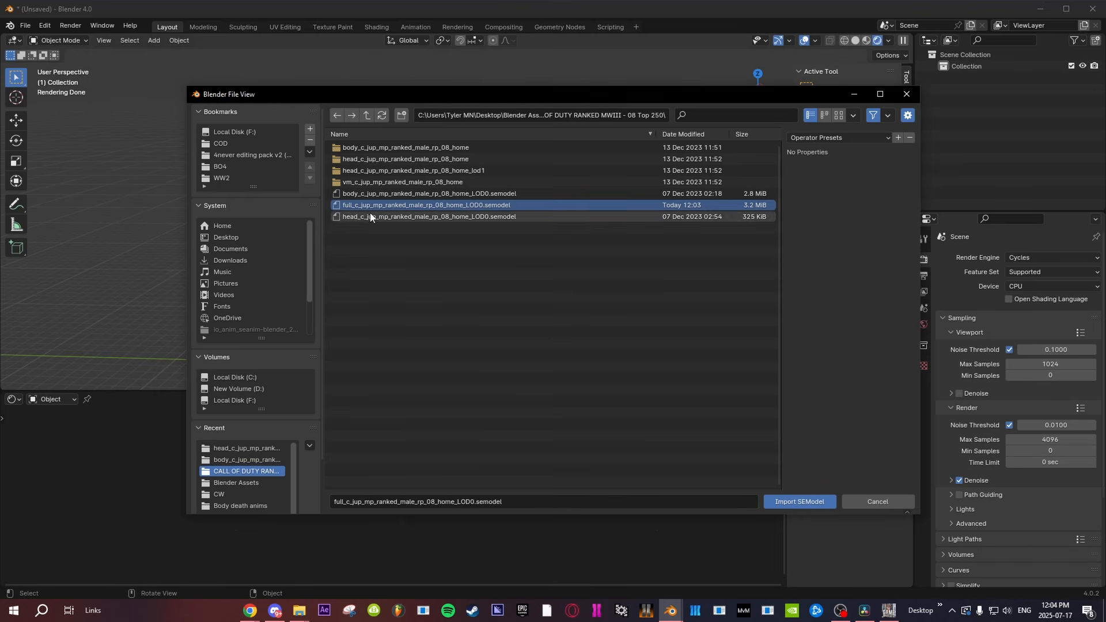
pyautogui.click(354, 205)
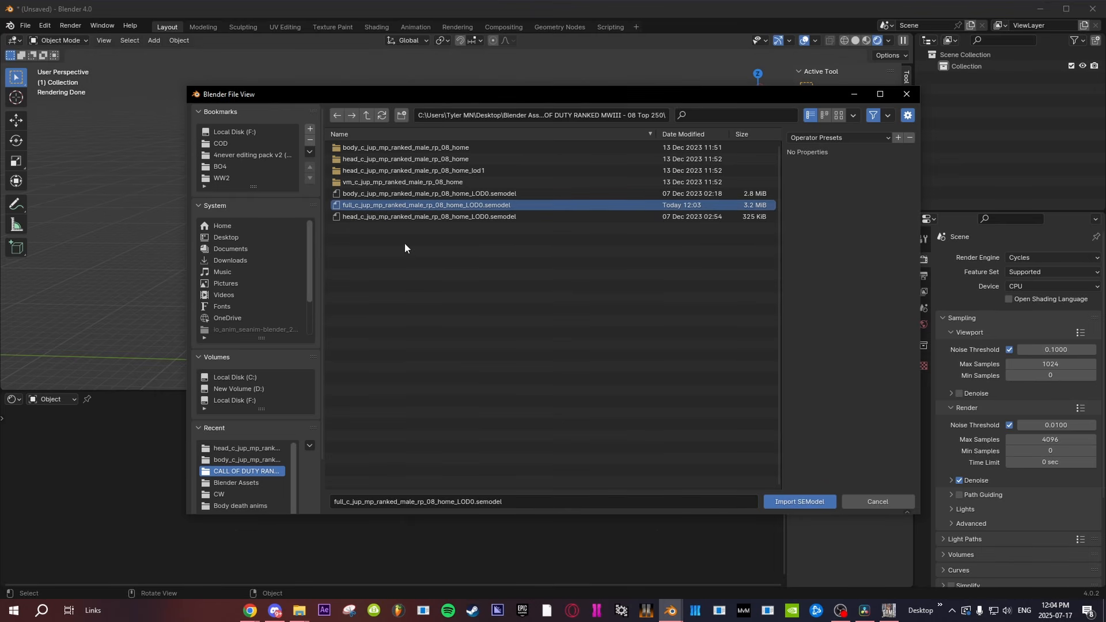
pyautogui.click(796, 502)
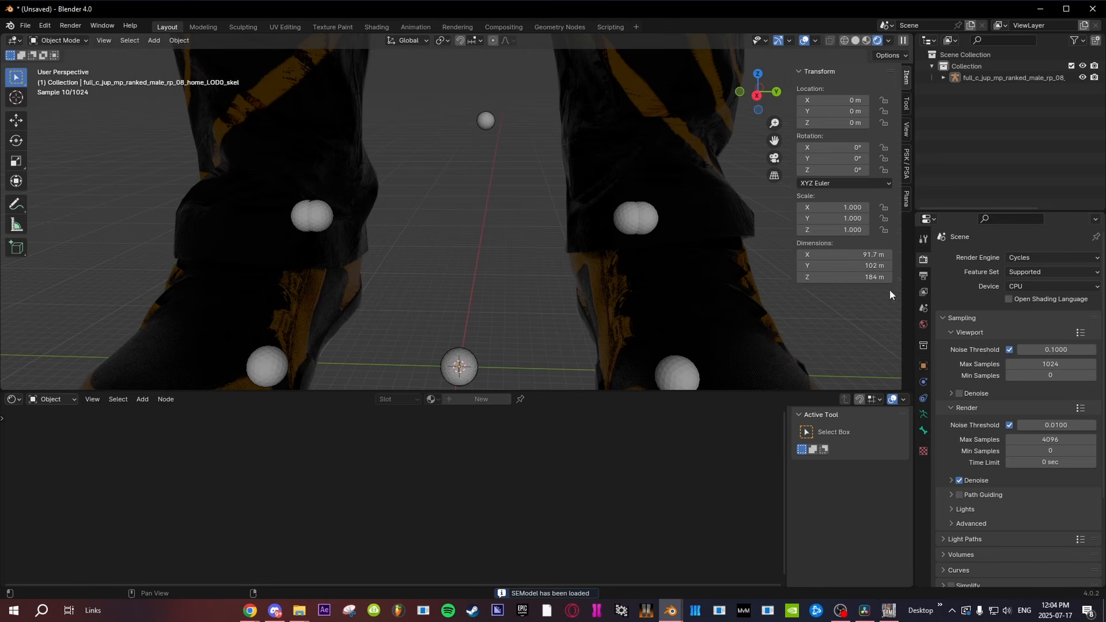
# Step: Set the imported character skeleton's scale to 0.1 on the X, Y and Z axes
pyautogui.click(852, 207)
pyautogui.write('0.1')
pyautogui.press('Tab')
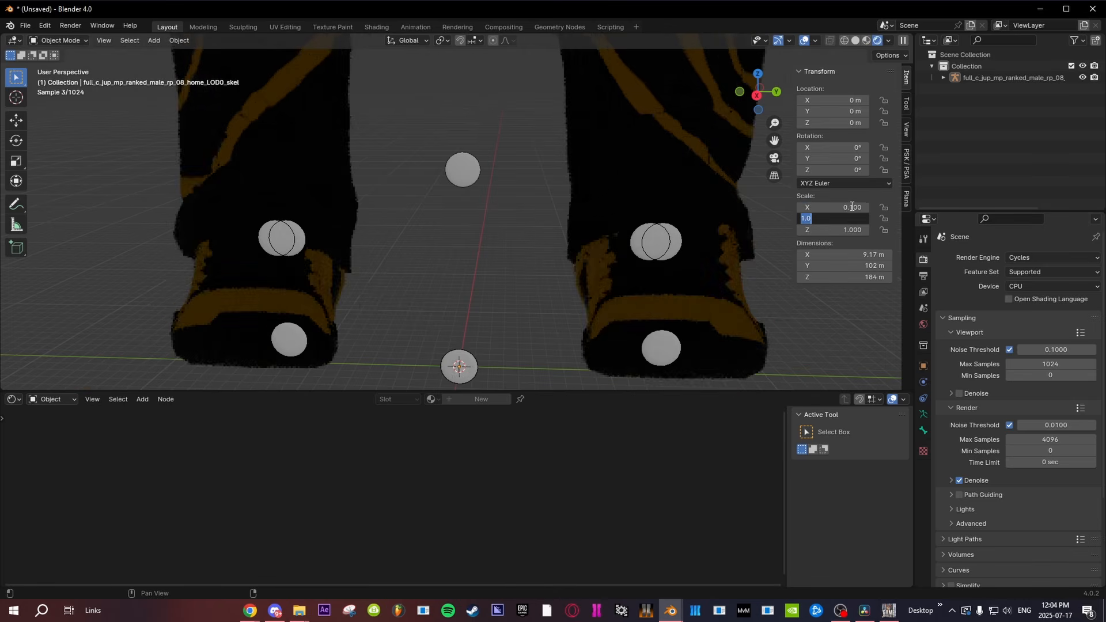
pyautogui.press('Tab')
pyautogui.write('0')
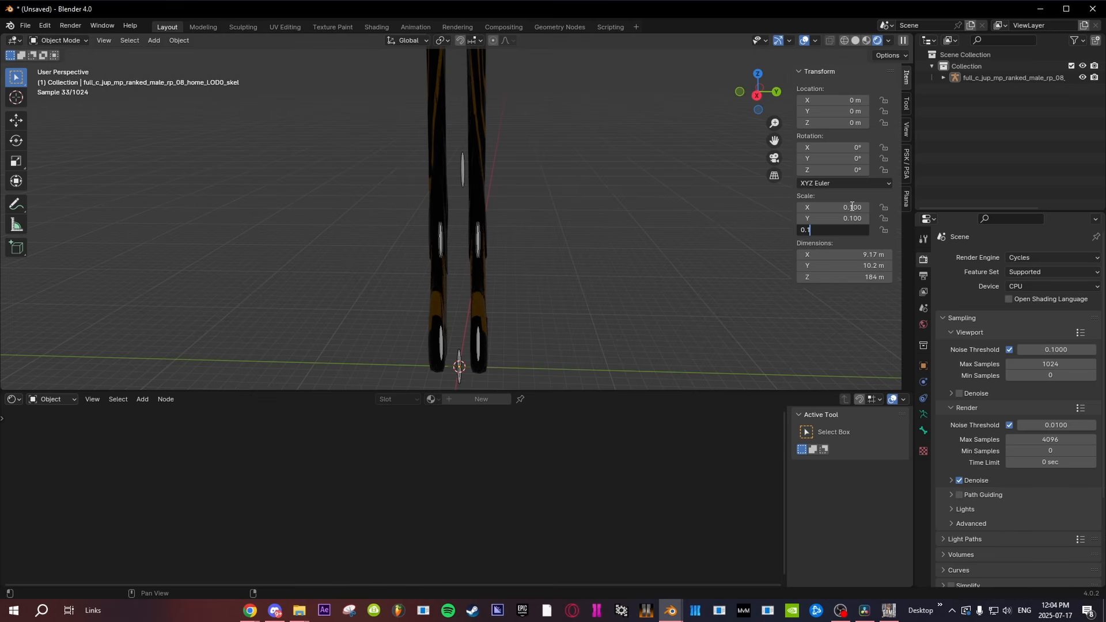
pyautogui.write('.1')
pyautogui.press('Return')
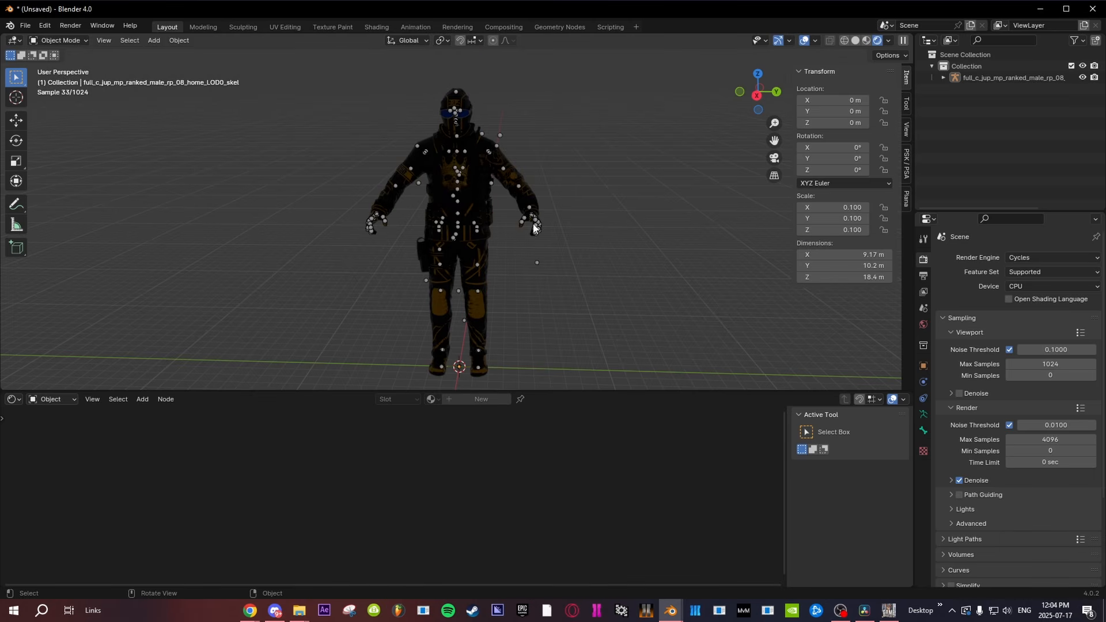
pyautogui.moveTo(617, 245); pyautogui.dragTo(576, 265, button='middle')
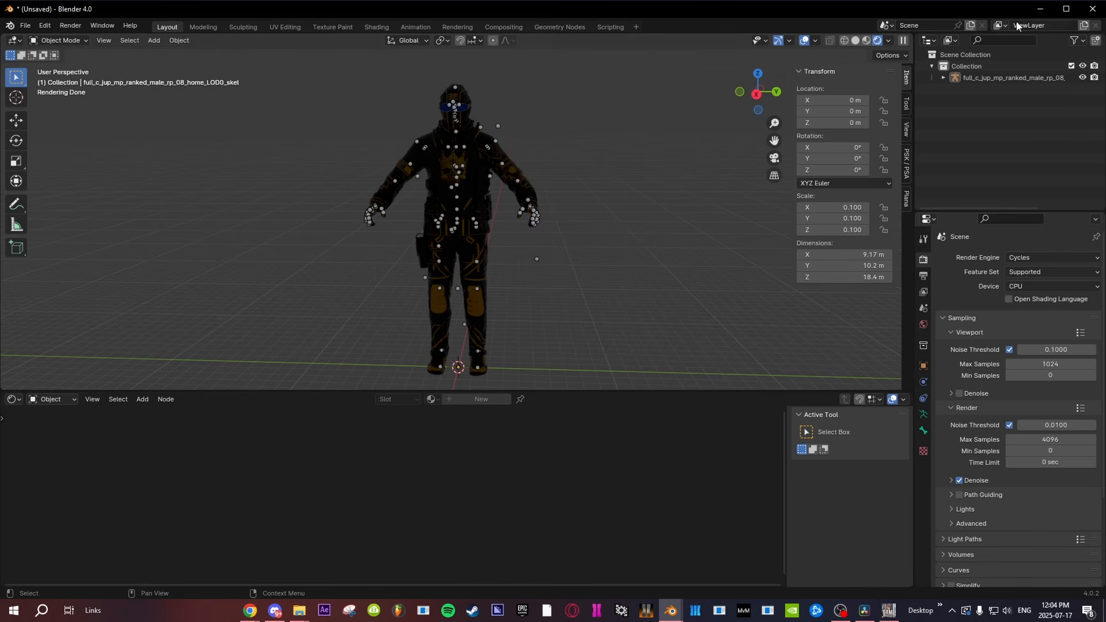
# Step: Switch to the Scripting workspace and open the list of script templates
pyautogui.click(610, 28)
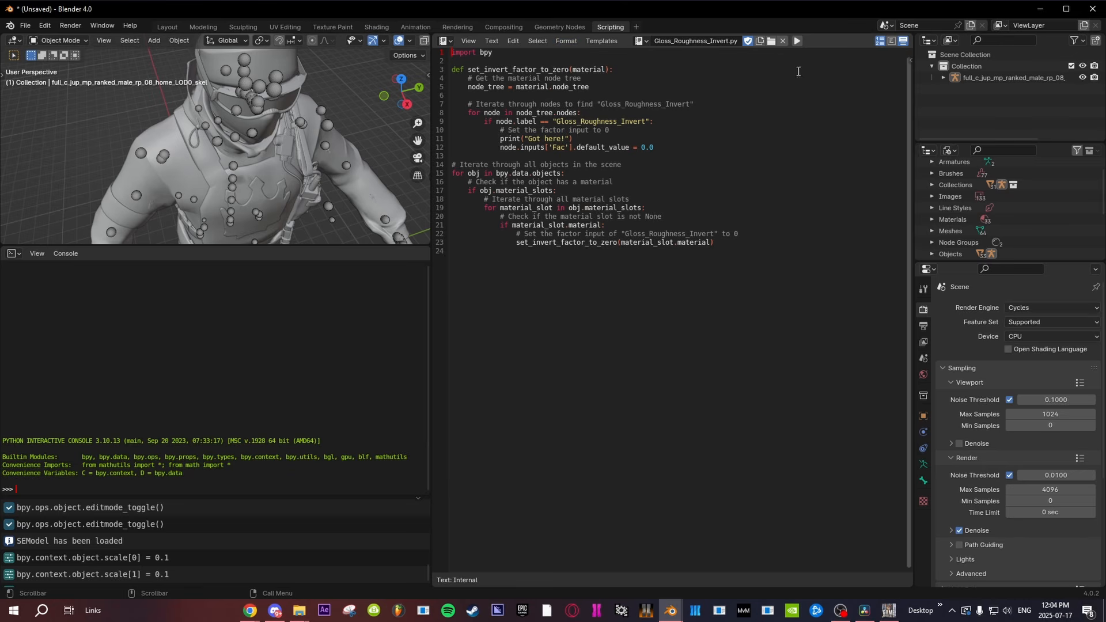
pyautogui.click(591, 44)
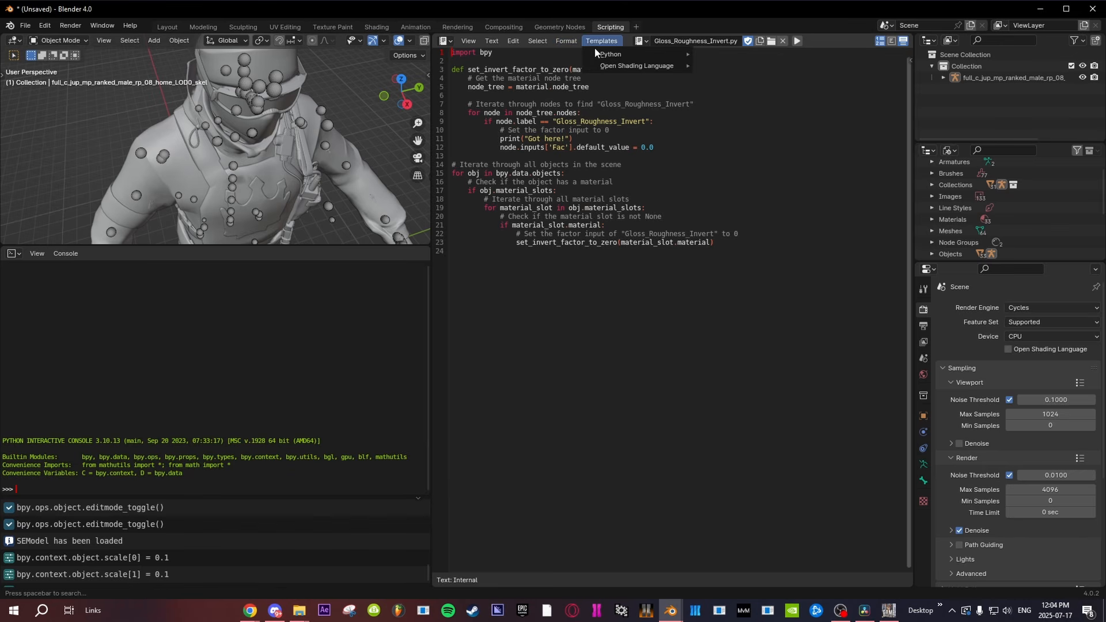
pyautogui.moveTo(596, 51)
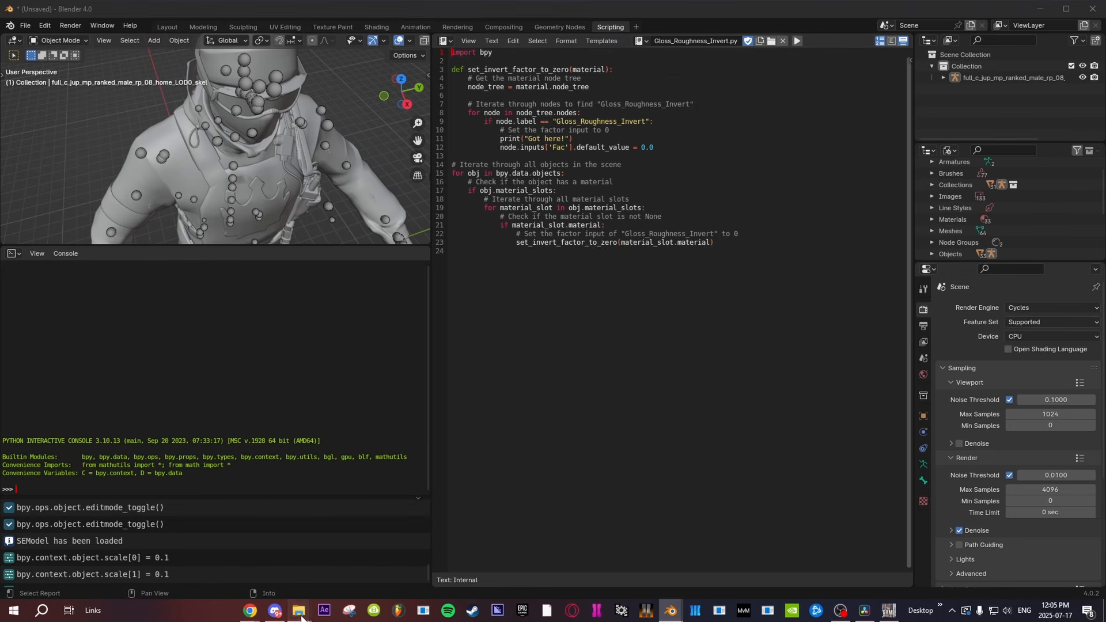
# Step: Switch to File Explorer, open the Blender COD Scripts - AutoShader folder and select all three Python scripts
pyautogui.moveTo(299, 610)
pyautogui.moveTo(333, 565)
pyautogui.click(362, 576)
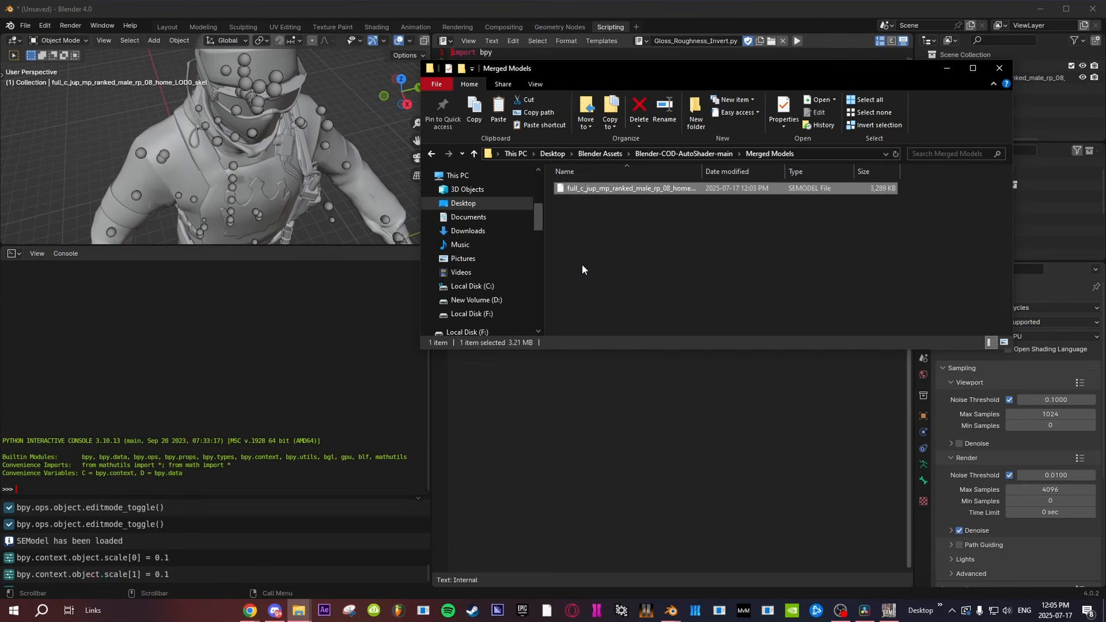
pyautogui.press('BackSpace')
pyautogui.doubleClick(610, 189)
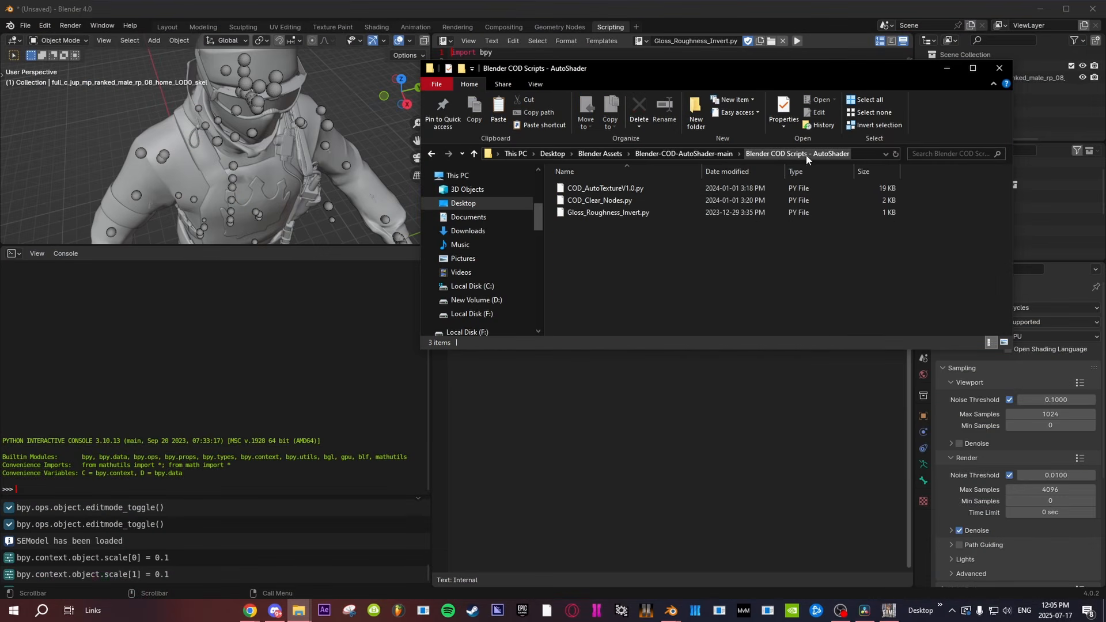
pyautogui.hotkey('ctrl', 'a')
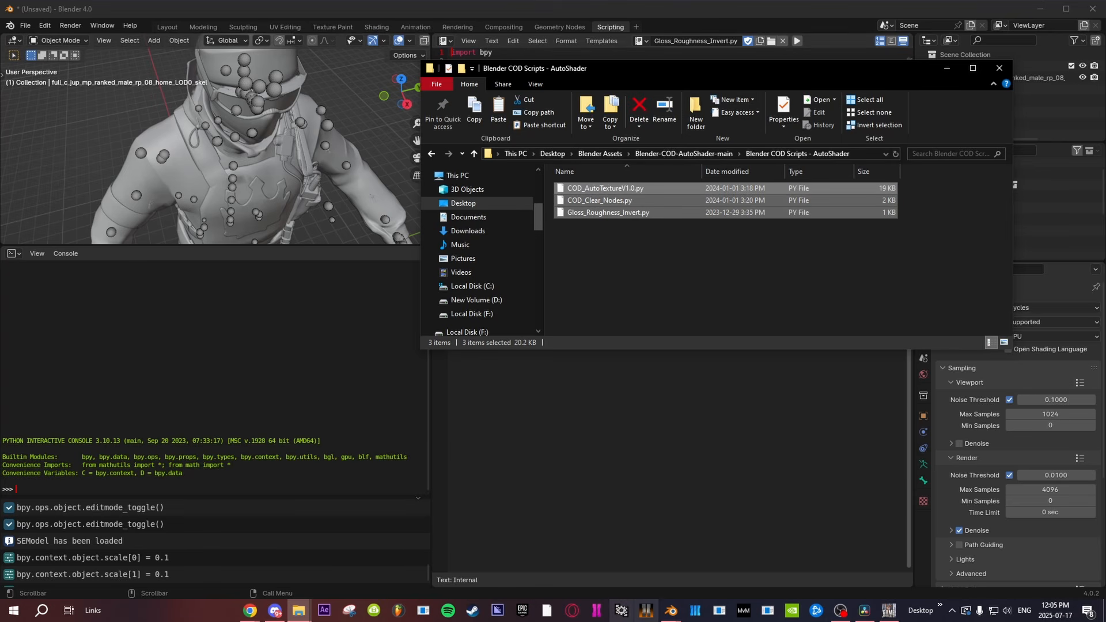
# Step: Locate Blender 4.0's installation folder through its shortcut properties and open its 4.0\scripts\templates_py subfolder
pyautogui.rightClick(671, 611)
pyautogui.rightClick(623, 548)
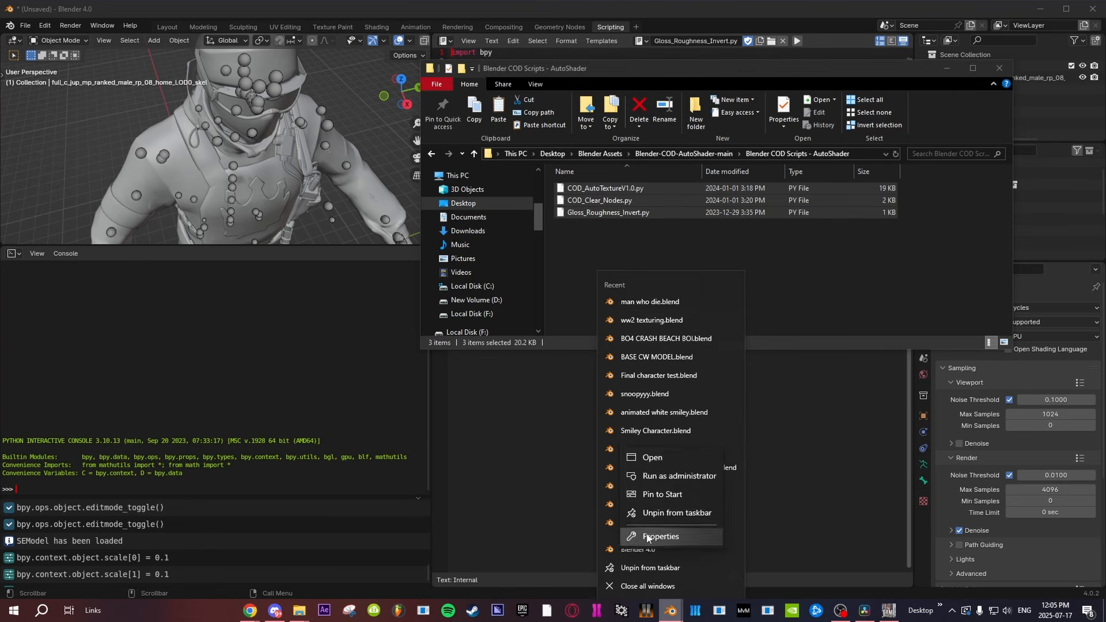
pyautogui.click(648, 537)
pyautogui.click(723, 490)
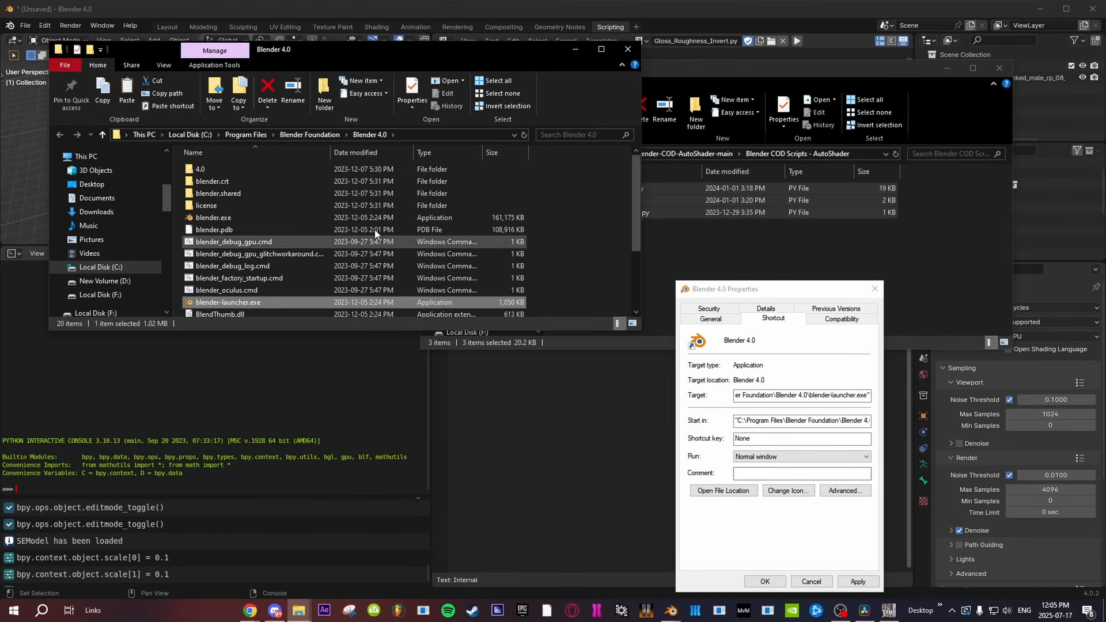
pyautogui.doubleClick(247, 170)
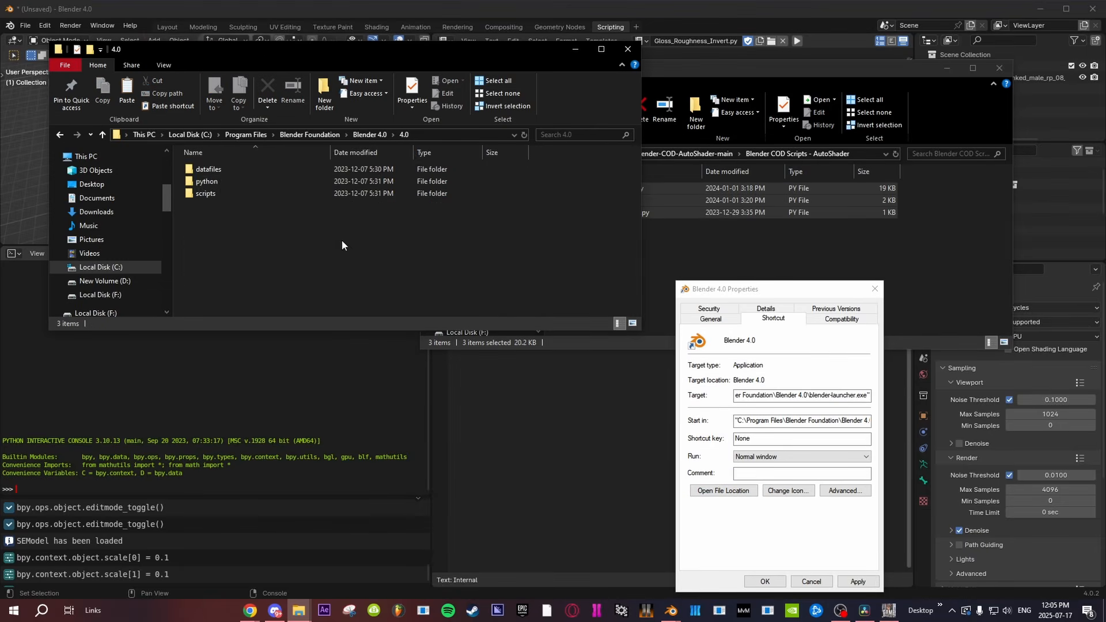
pyautogui.doubleClick(220, 193)
pyautogui.doubleClick(245, 257)
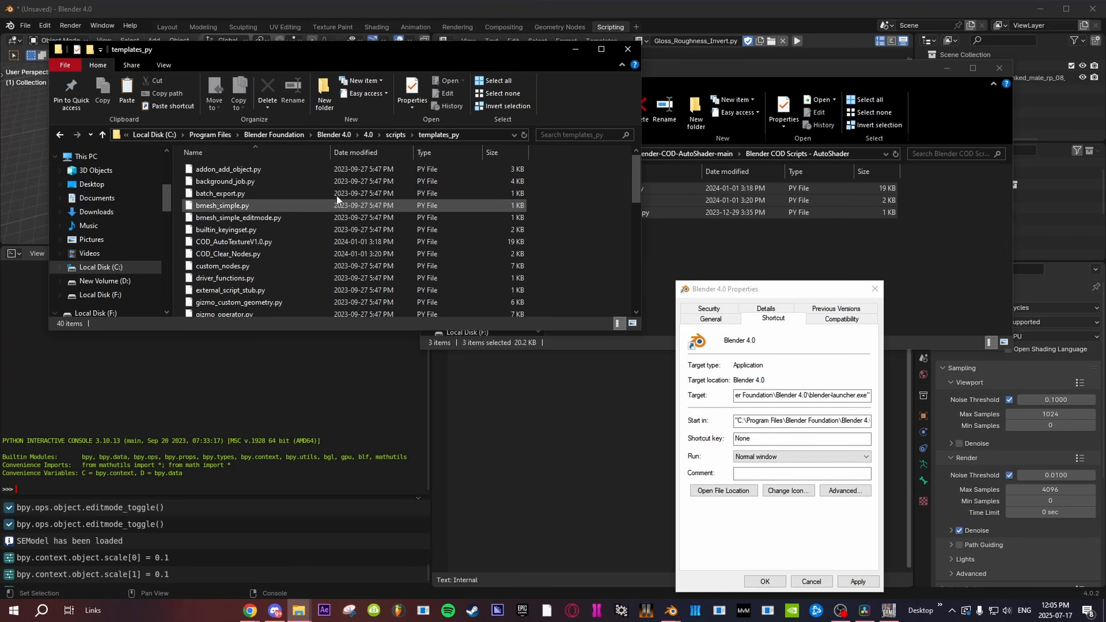
# Step: Close the templates_py folder, the Blender 4.0 Properties dialog and the AutoShader folder to return to Blender
pyautogui.click(627, 48)
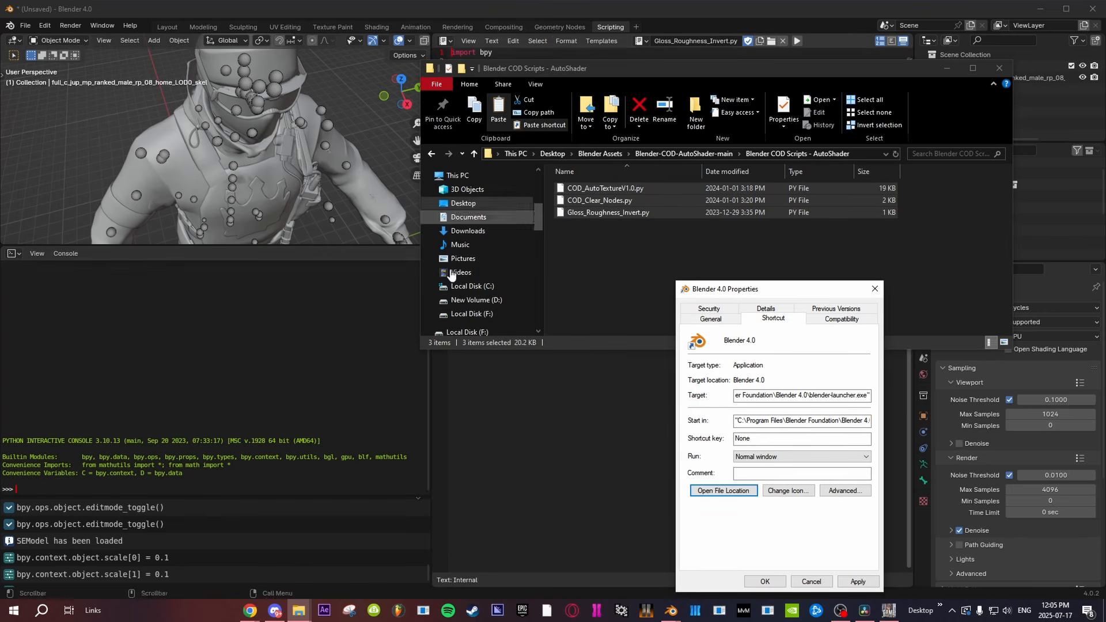
pyautogui.click(875, 290)
pyautogui.click(999, 68)
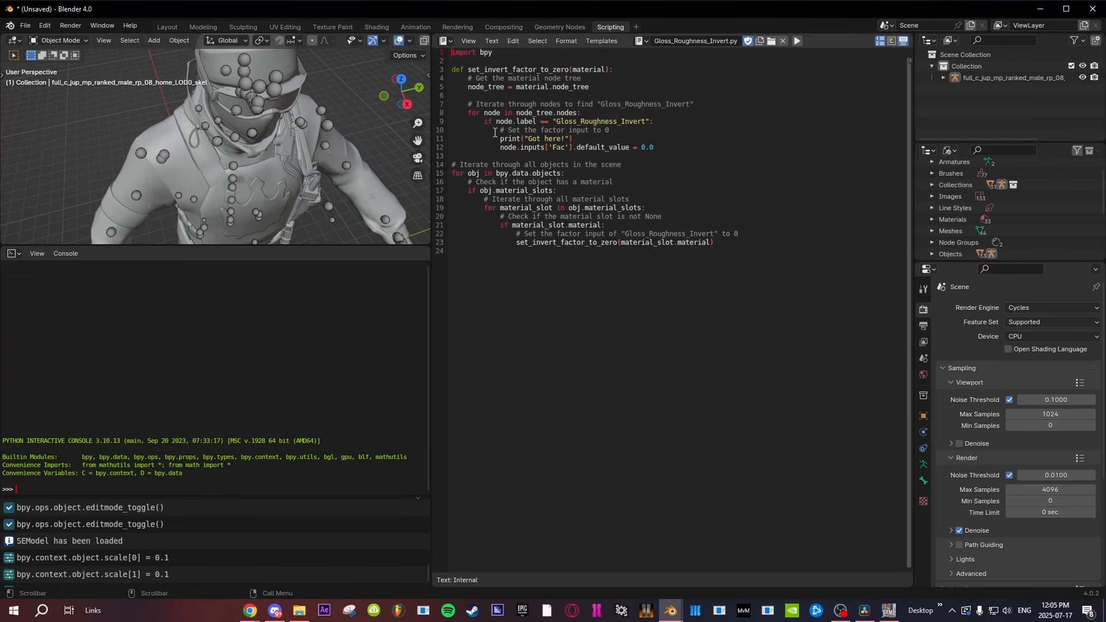
# Step: Load the COD Clear Nodes Python template and run it on the scene's materials
pyautogui.click(612, 44)
pyautogui.moveTo(609, 55)
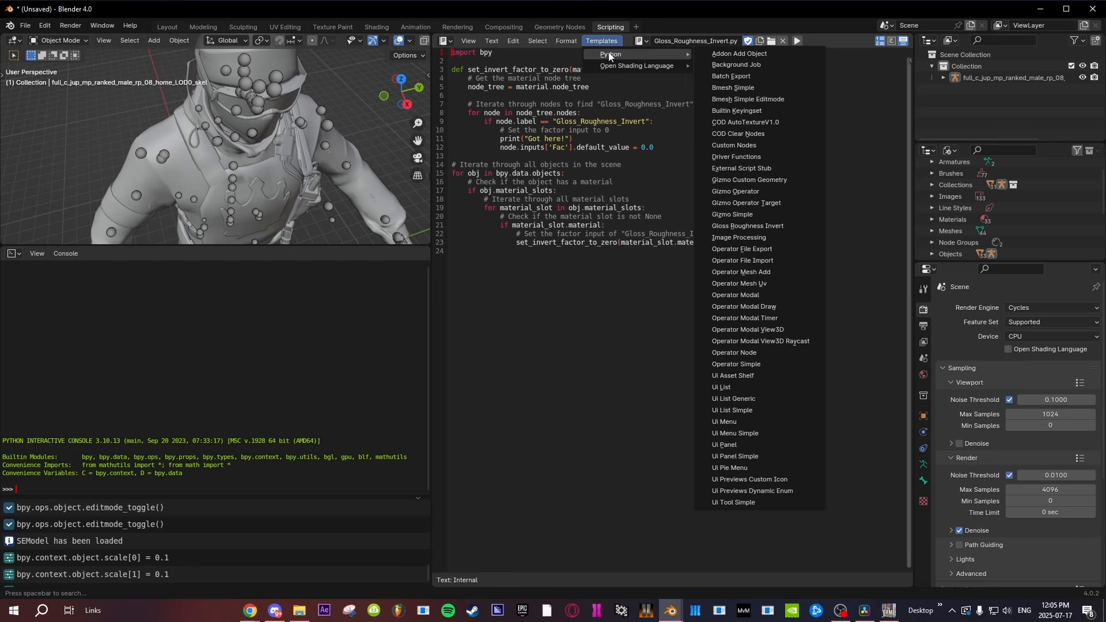
pyautogui.click(749, 134)
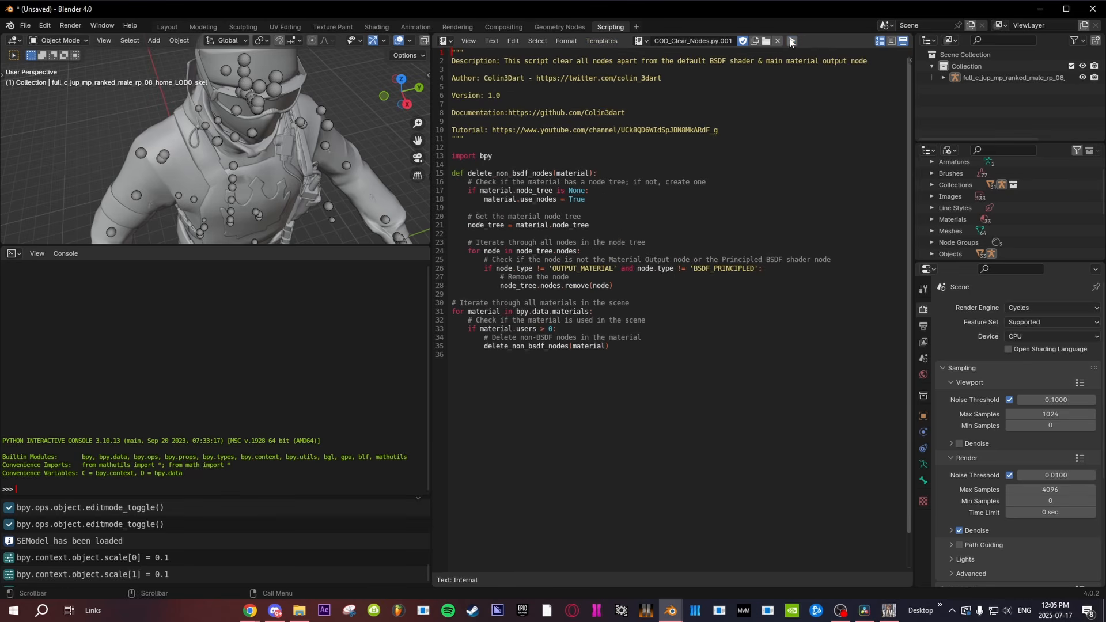
pyautogui.click(792, 44)
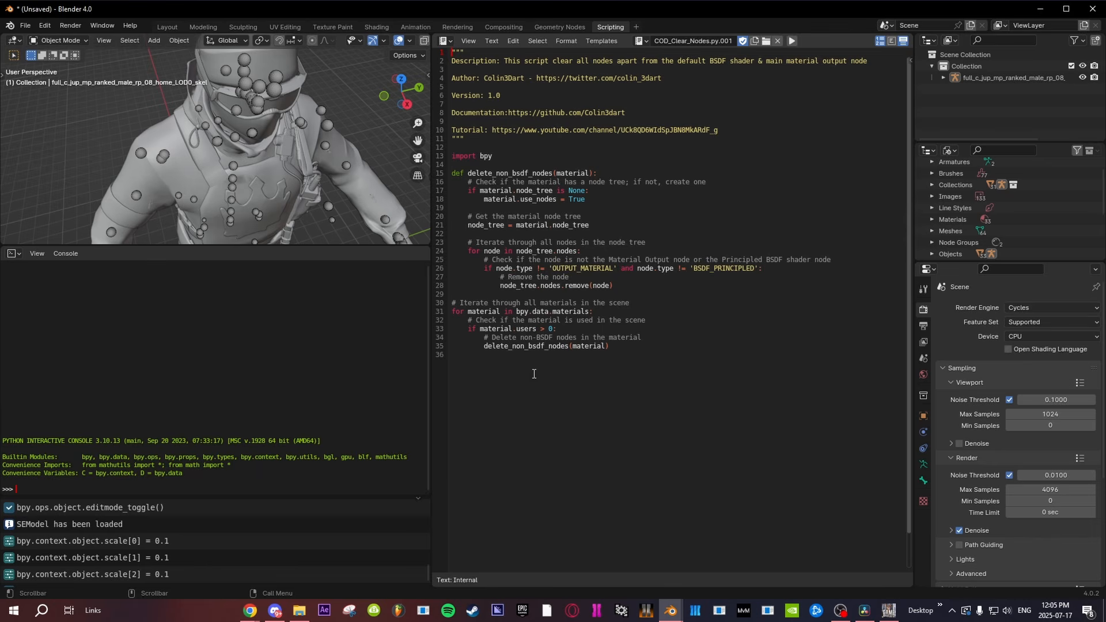
# Step: Bring up Blender's system console window to check the script output
pyautogui.moveTo(670, 609)
pyautogui.click(743, 553)
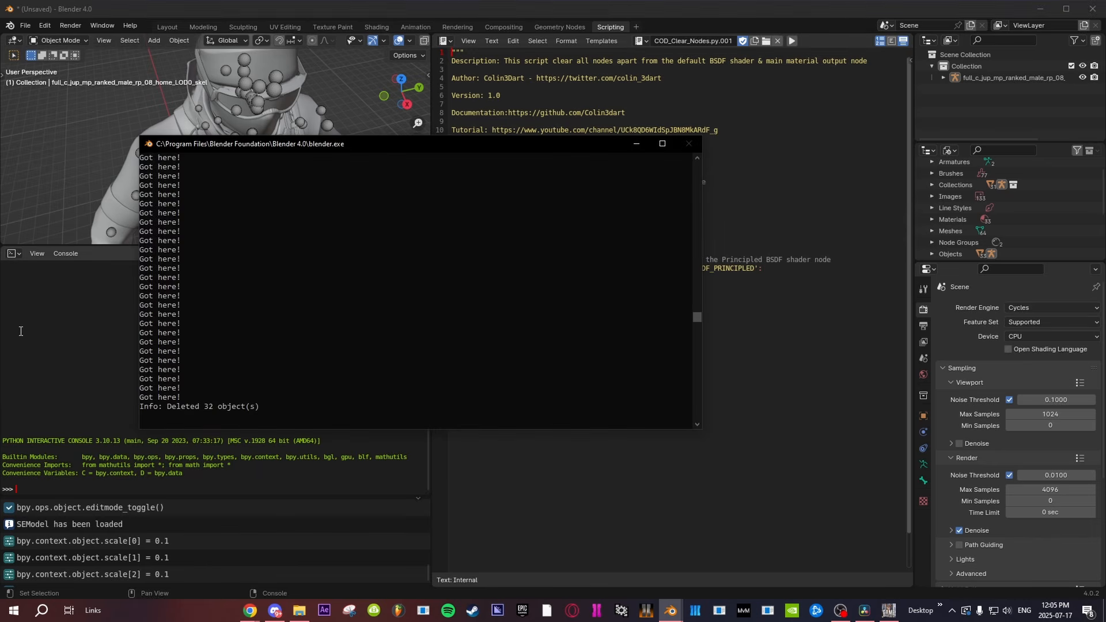
pyautogui.click(103, 26)
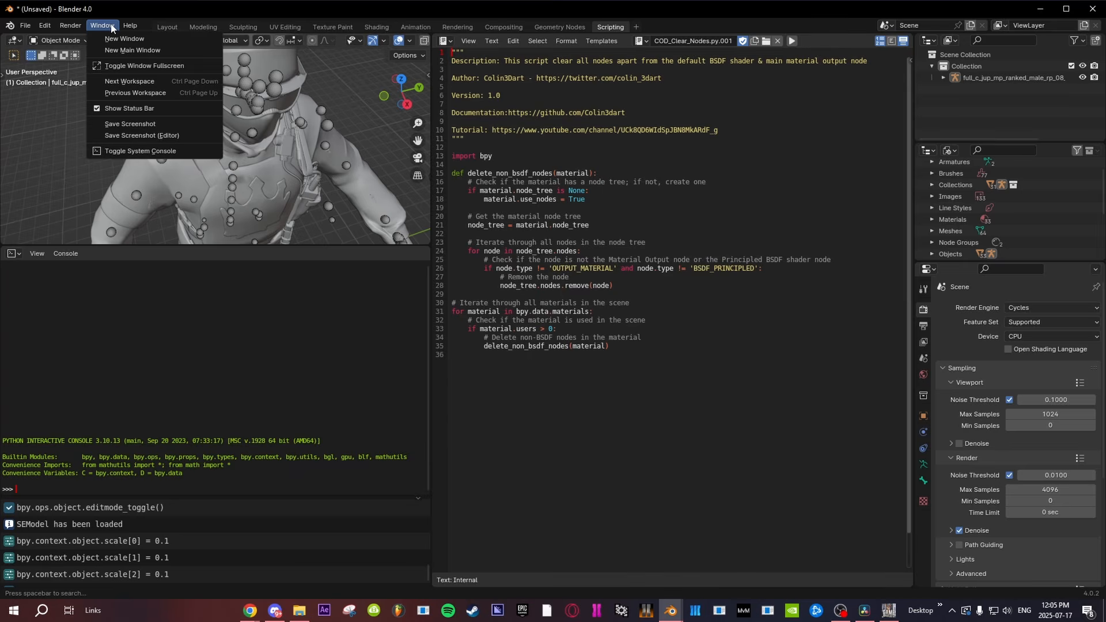
pyautogui.click(141, 151)
pyautogui.click(671, 610)
pyautogui.click(734, 555)
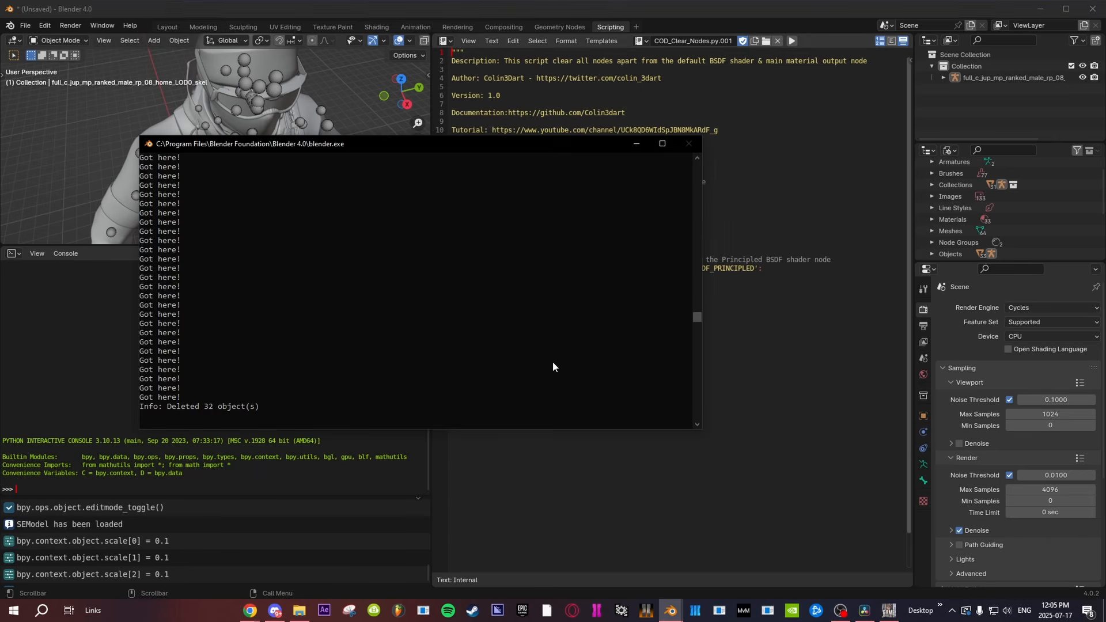
# Step: Load the COD AutoTextureV1.0 Python template and run it
pyautogui.click(592, 44)
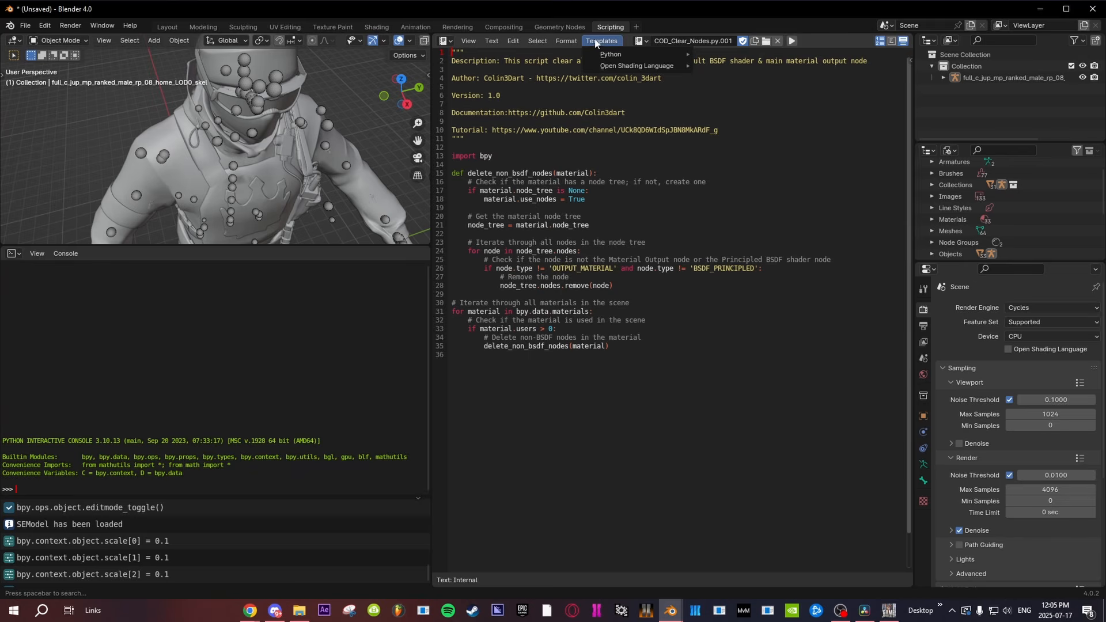
pyautogui.moveTo(610, 55)
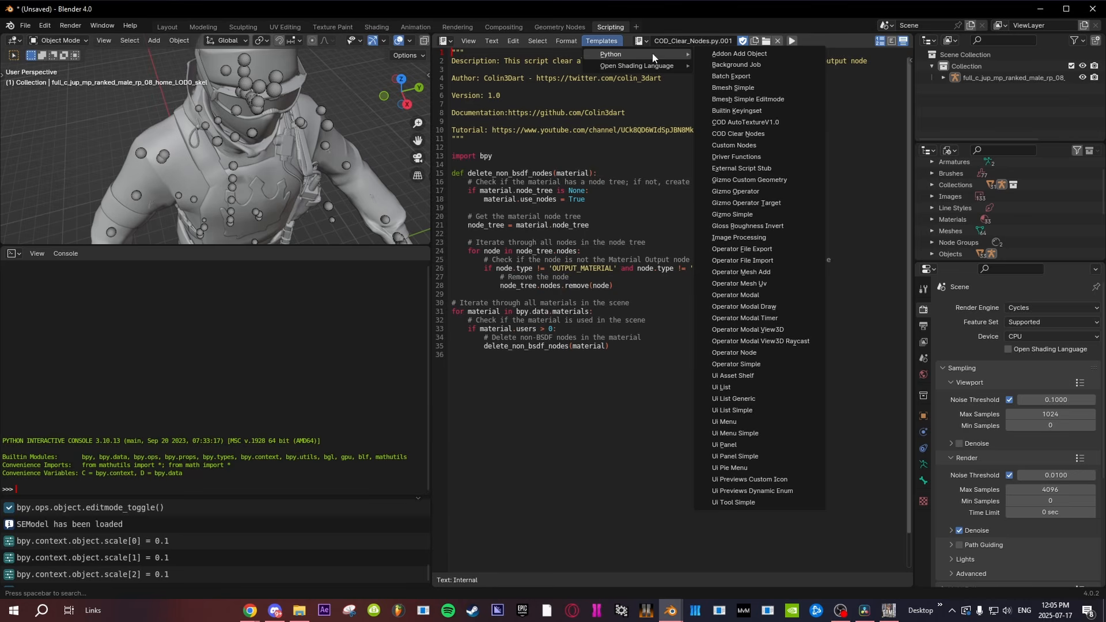
pyautogui.click(745, 122)
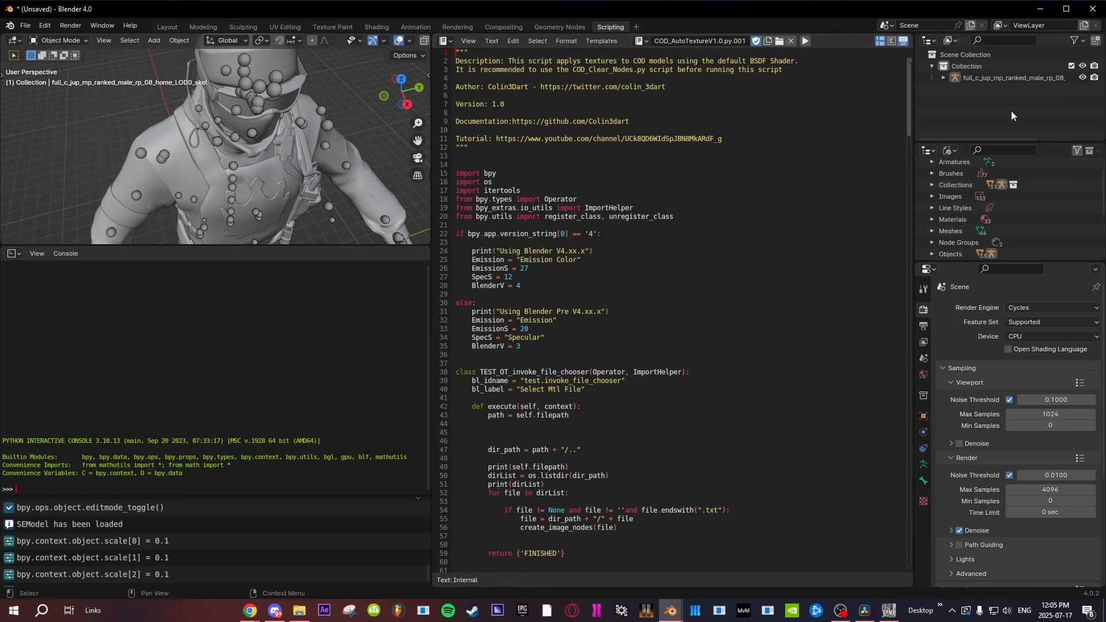
pyautogui.click(805, 41)
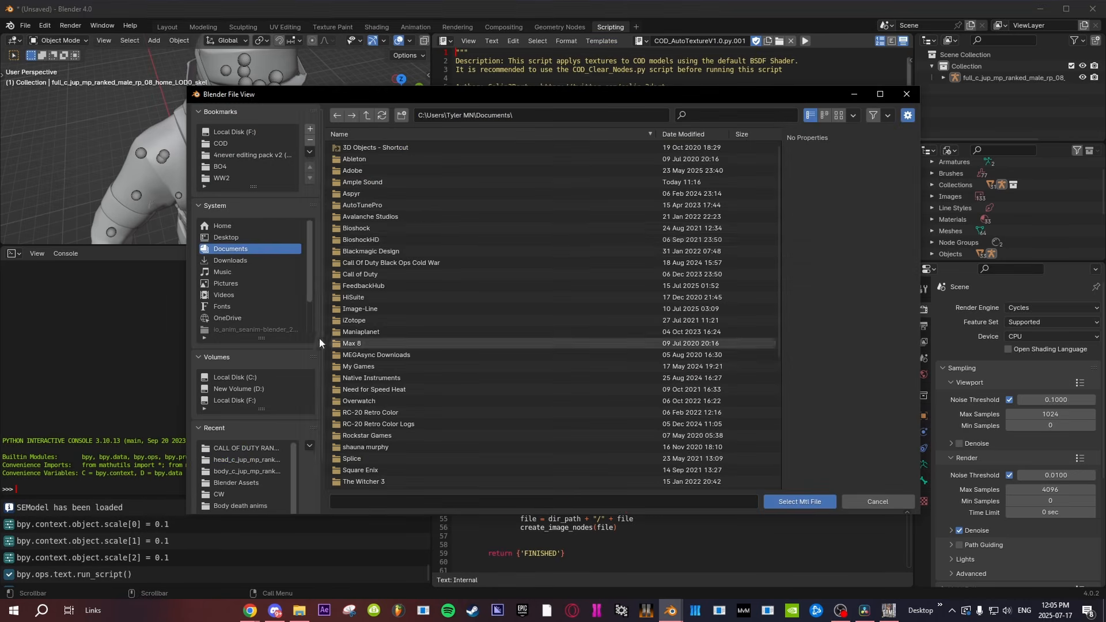
# Step: Choose xmaterial_7f857c35f93ef8d_images.txt from the body_c_jup_mp_ranked_male_rp_08_home folder in Blender Assets as the Mtl file, and check the console output
pyautogui.click(220, 238)
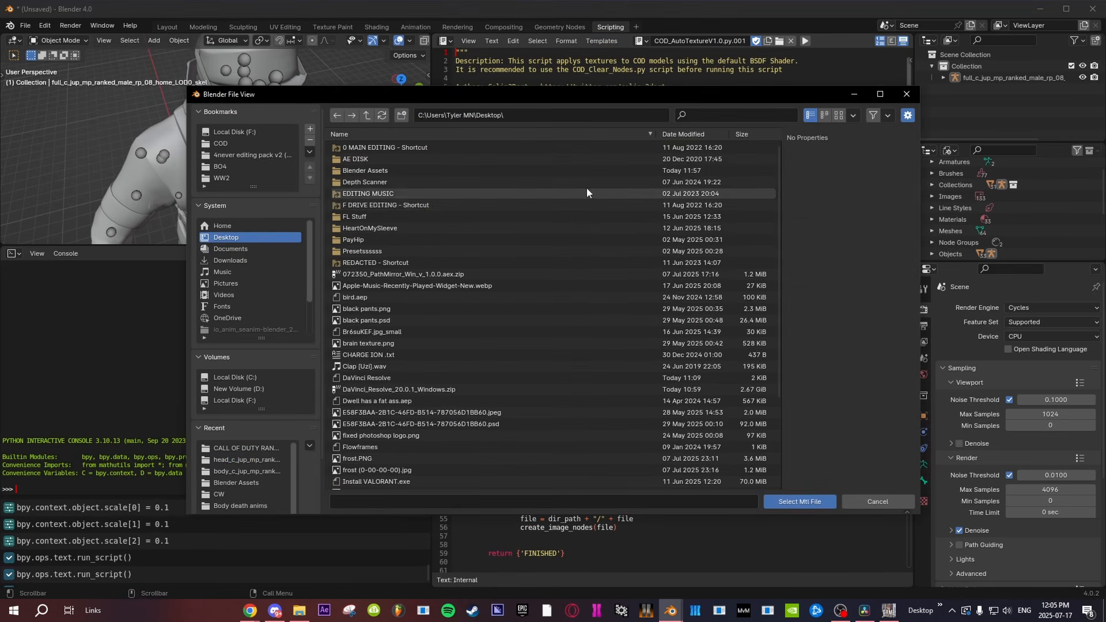
pyautogui.doubleClick(399, 171)
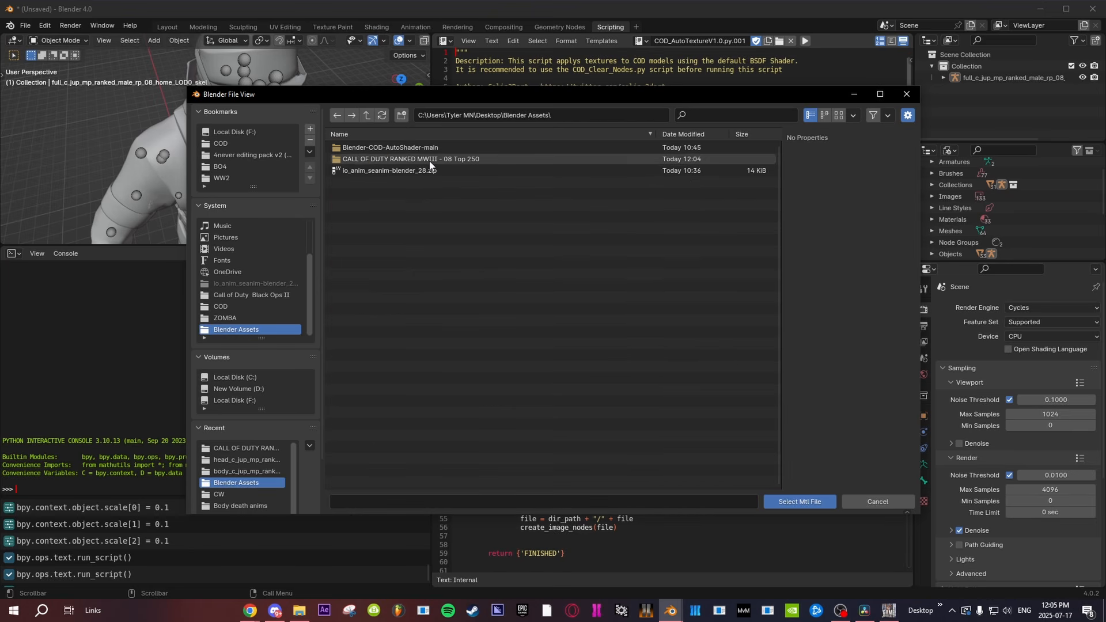
pyautogui.doubleClick(429, 165)
pyautogui.doubleClick(385, 148)
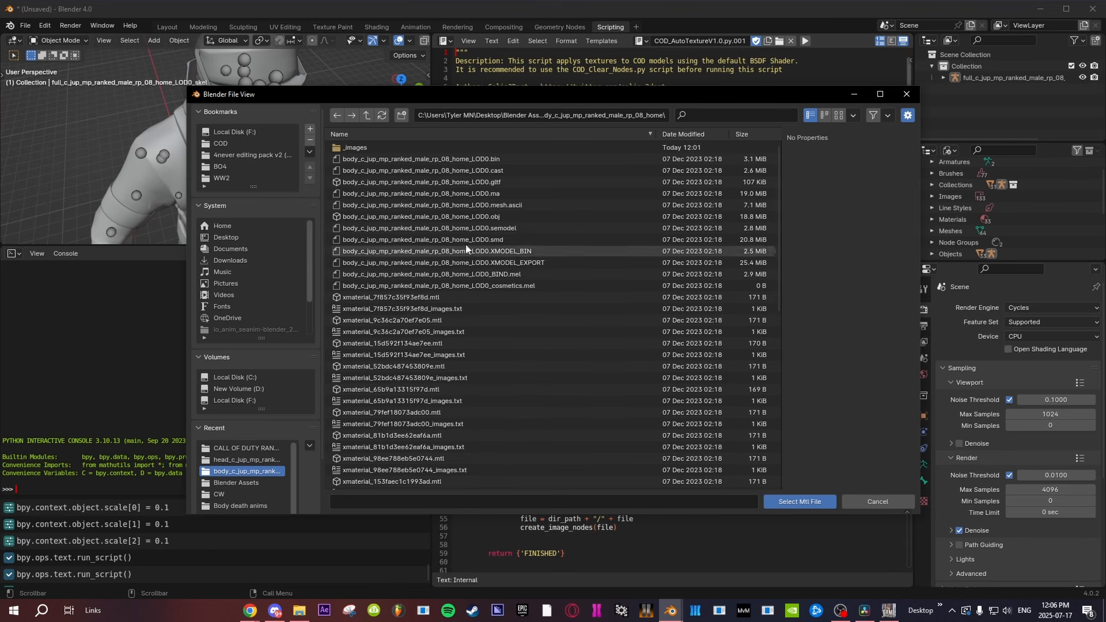
pyautogui.click(457, 309)
pyautogui.click(798, 505)
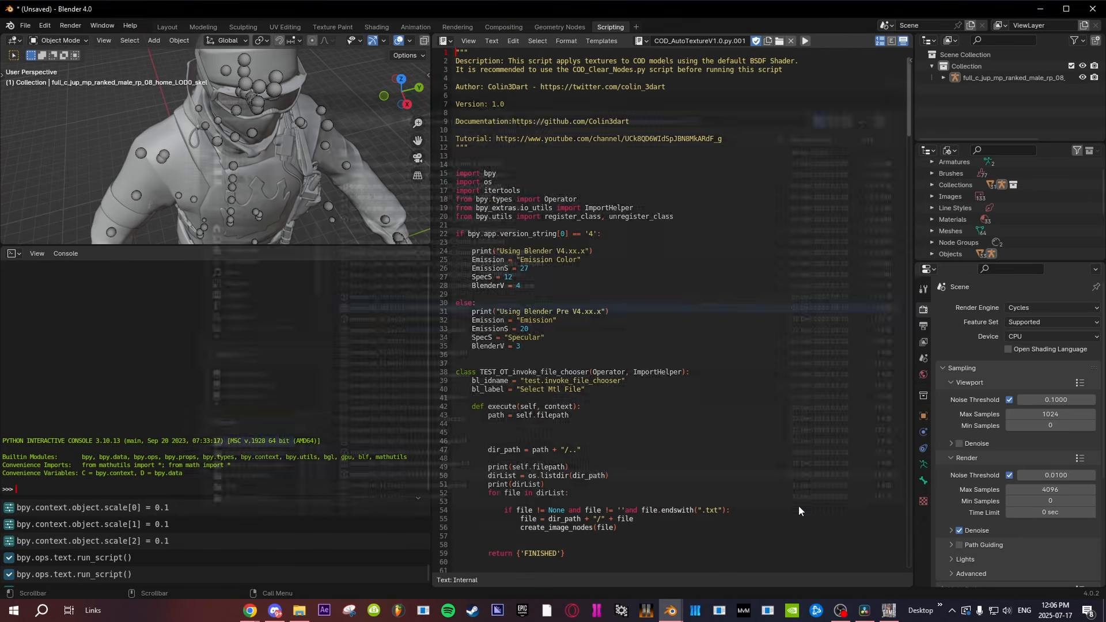
pyautogui.moveTo(695, 602)
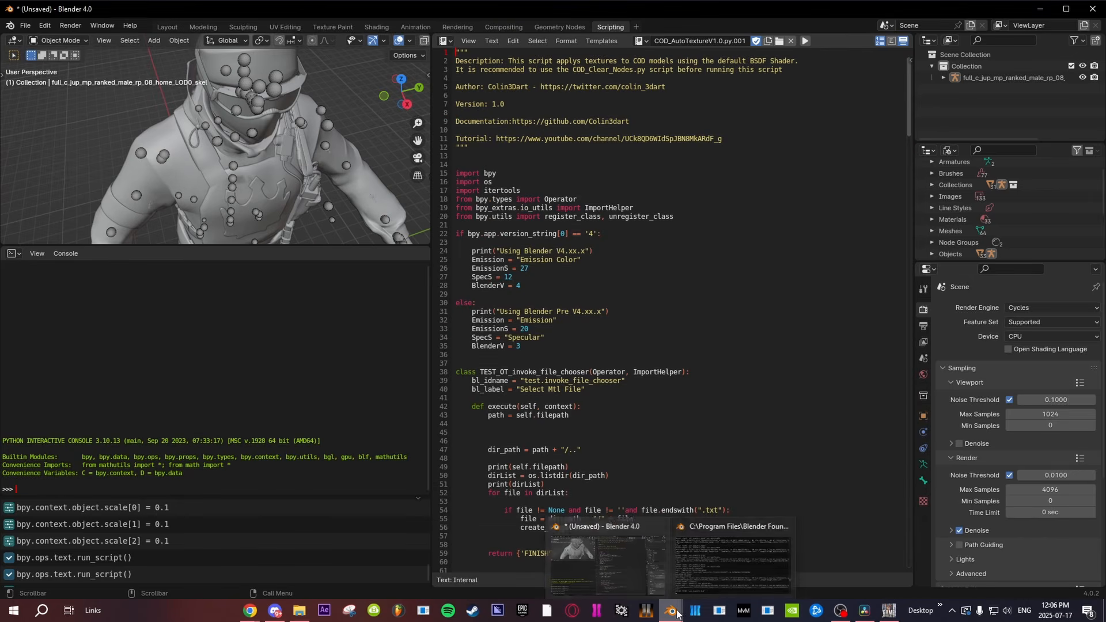
pyautogui.click(732, 562)
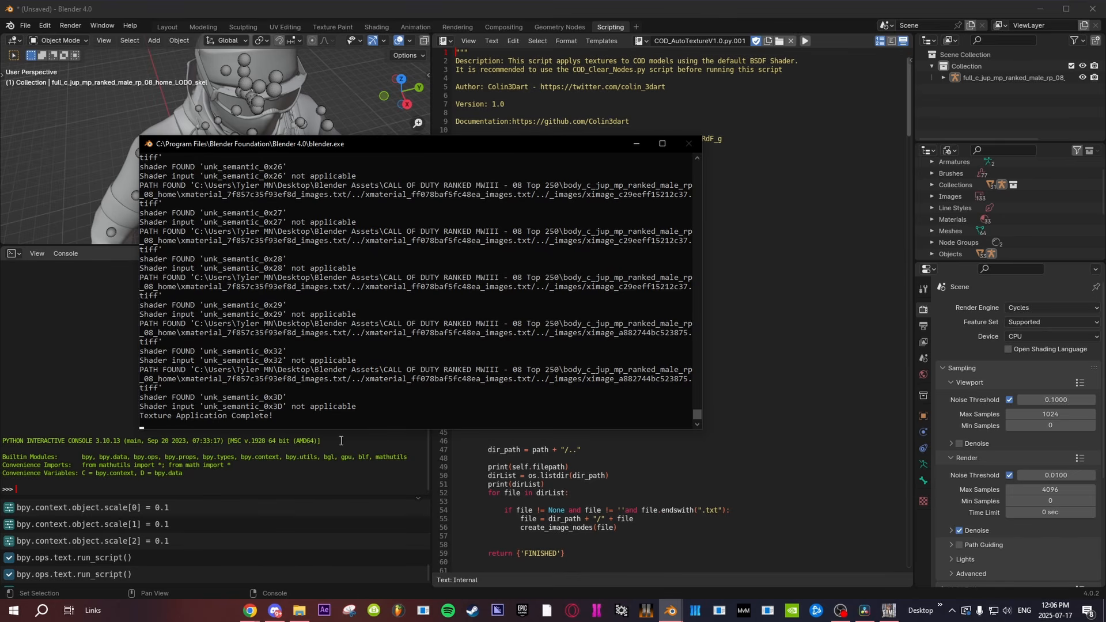
# Step: Run COD_AutoTextureV1.0 again with xmaterial_8a0b01b600a39c1_images.txt from the head_c_jup_mp_ranked_male_rp_08_home folder, and check the console output
pyautogui.click(807, 41)
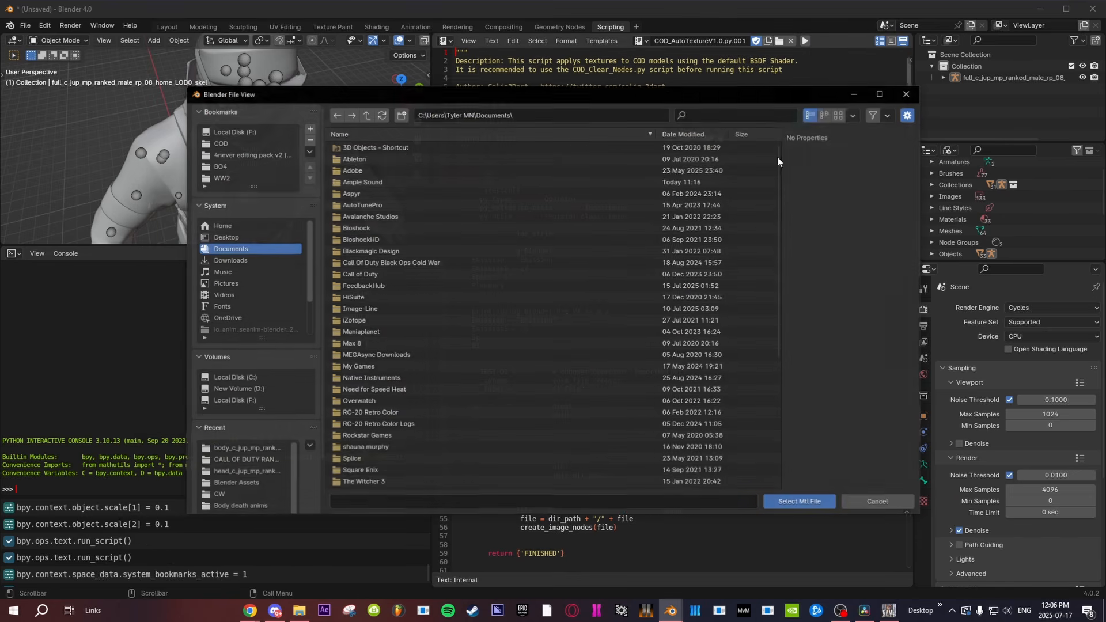
pyautogui.click(231, 238)
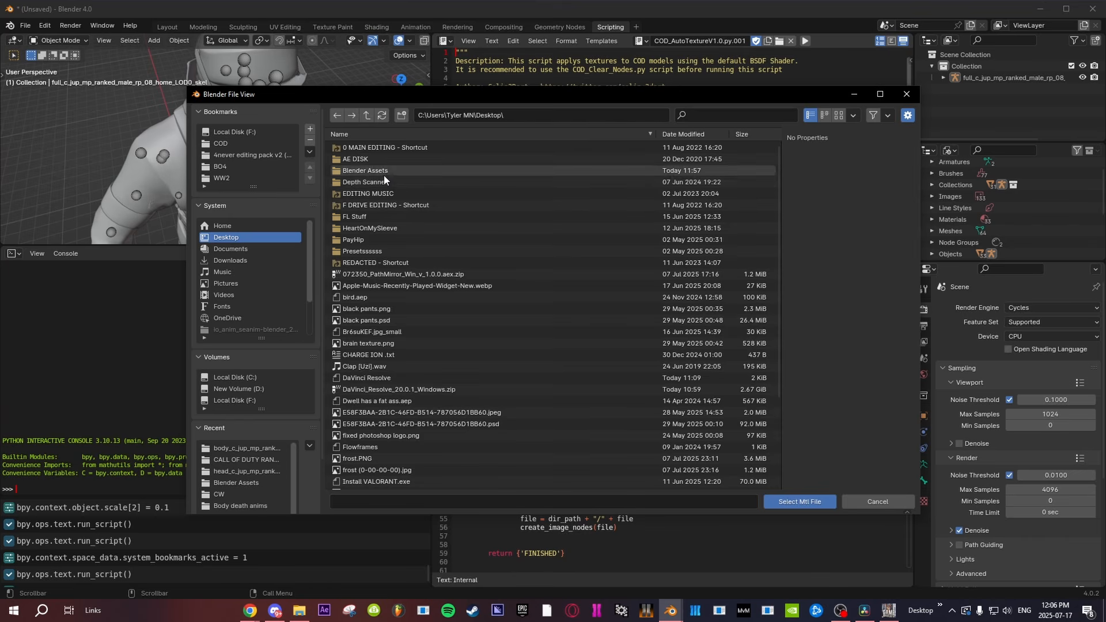
pyautogui.doubleClick(383, 173)
pyautogui.doubleClick(379, 158)
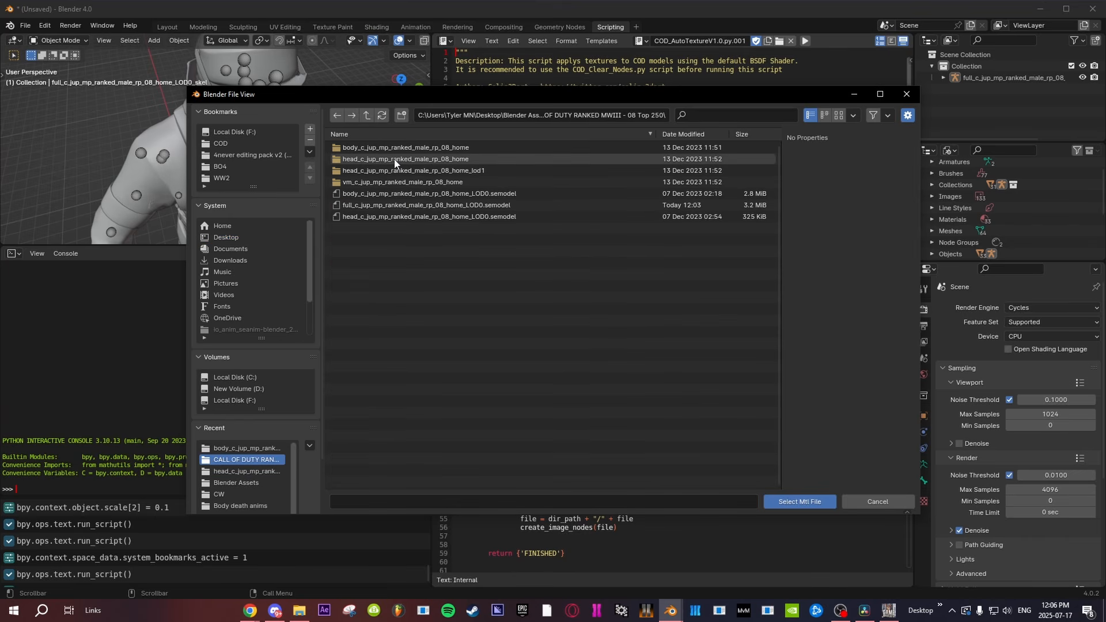
pyautogui.doubleClick(362, 158)
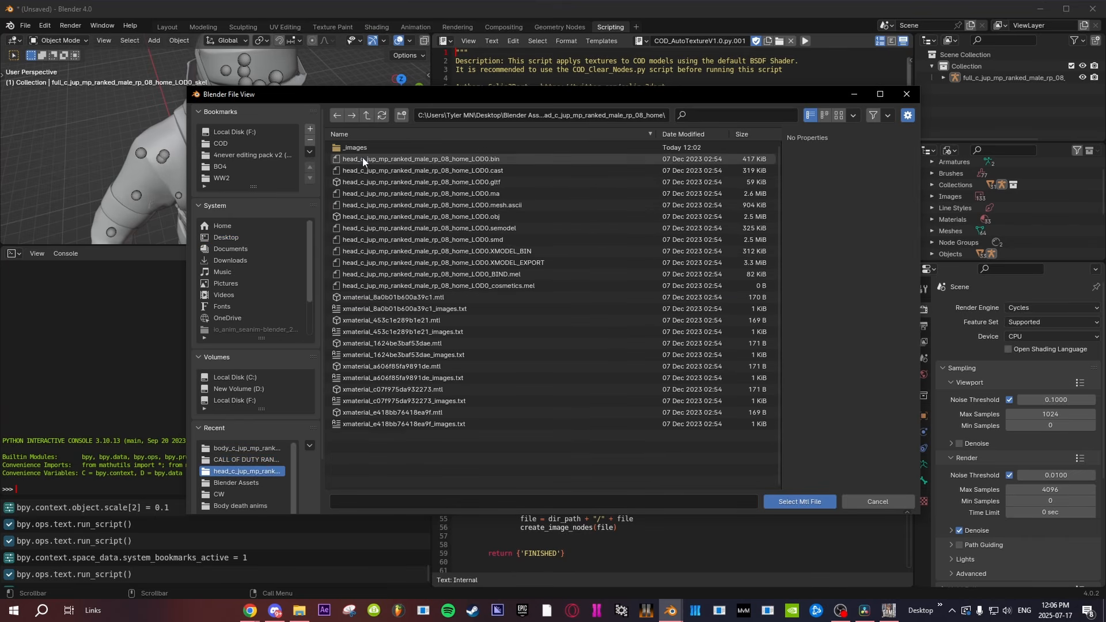
pyautogui.click(403, 309)
pyautogui.click(799, 502)
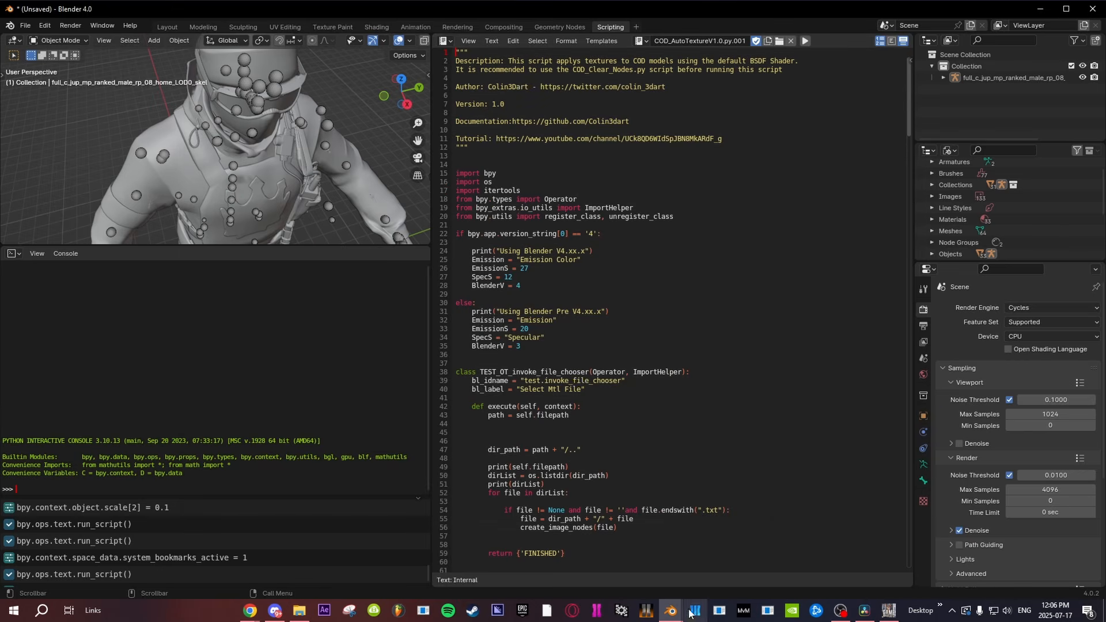
pyautogui.moveTo(670, 611)
pyautogui.click(748, 558)
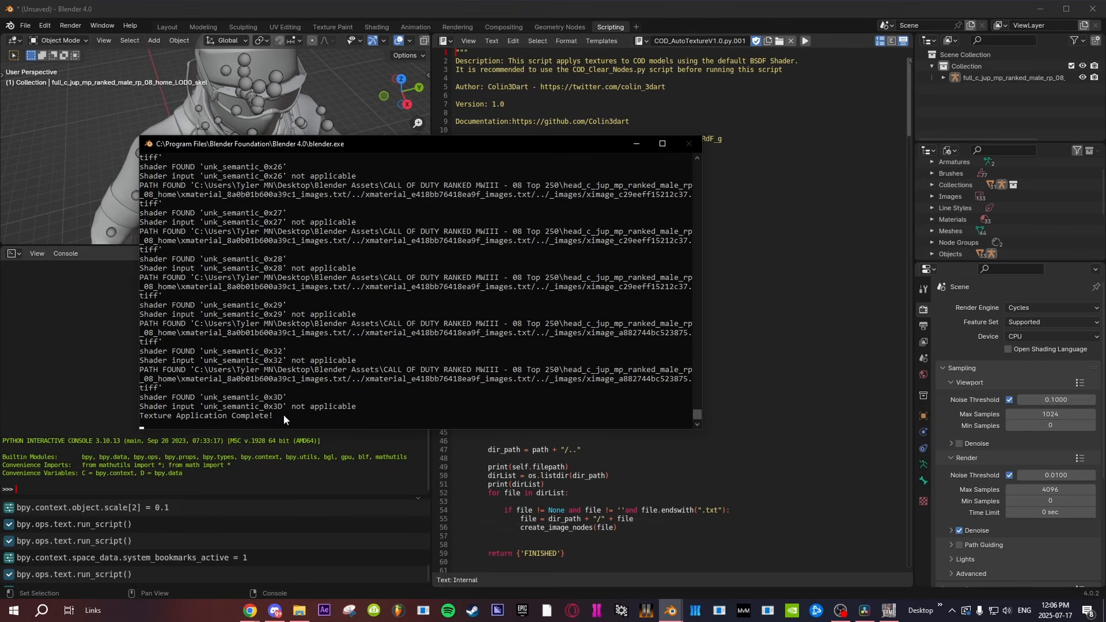
# Step: Return to the Layout workspace and display the character in Material Preview shading
pyautogui.click(47, 138)
pyautogui.click(168, 27)
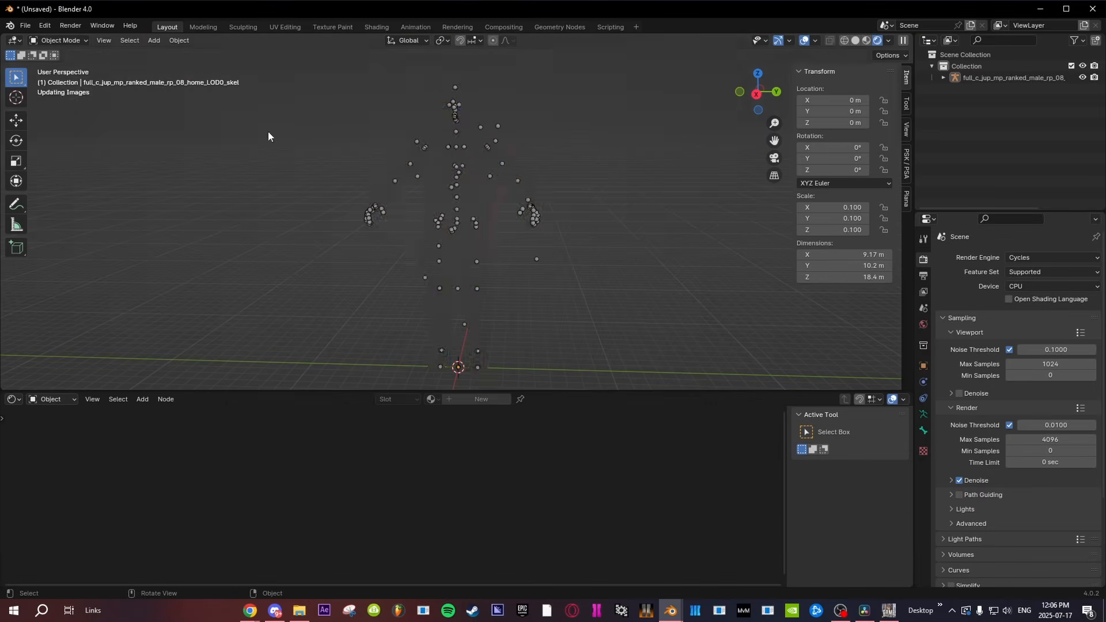
pyautogui.click(866, 41)
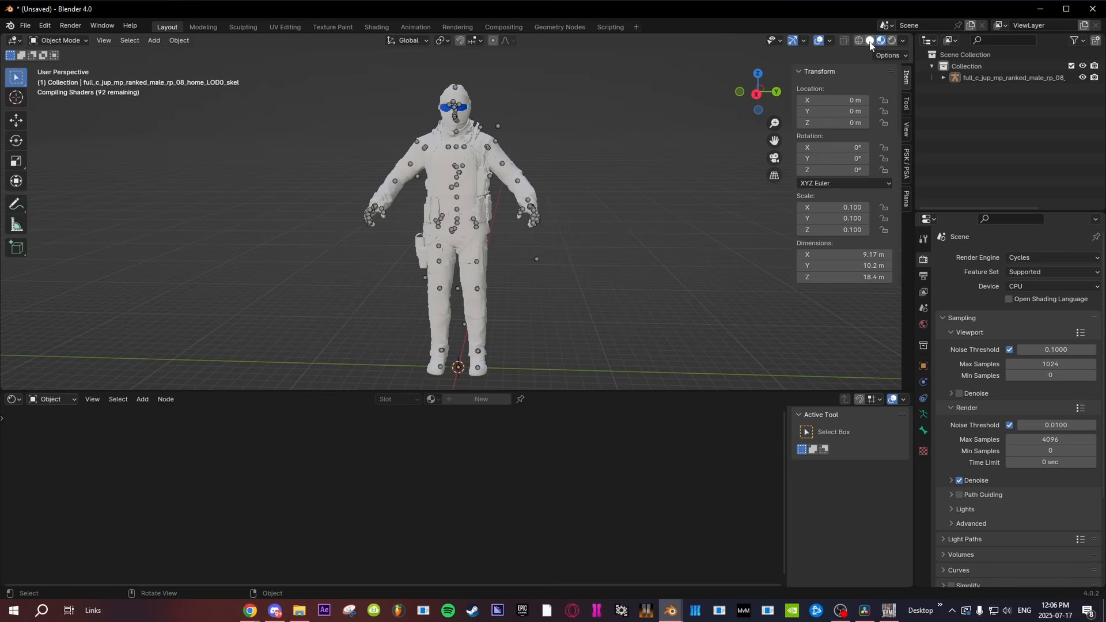
pyautogui.moveTo(556, 324); pyautogui.dragTo(525, 341, button='middle')
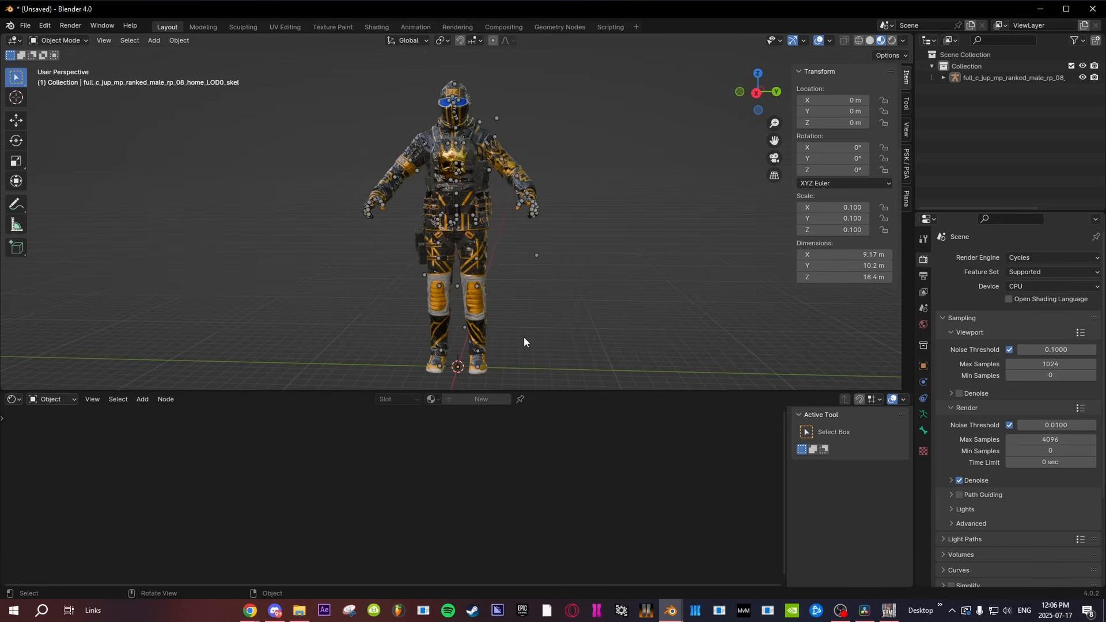
# Step: Load and run the Gloss Roughness Invert Python template in the Scripting workspace, and return to the Layout workspace
pyautogui.click(609, 28)
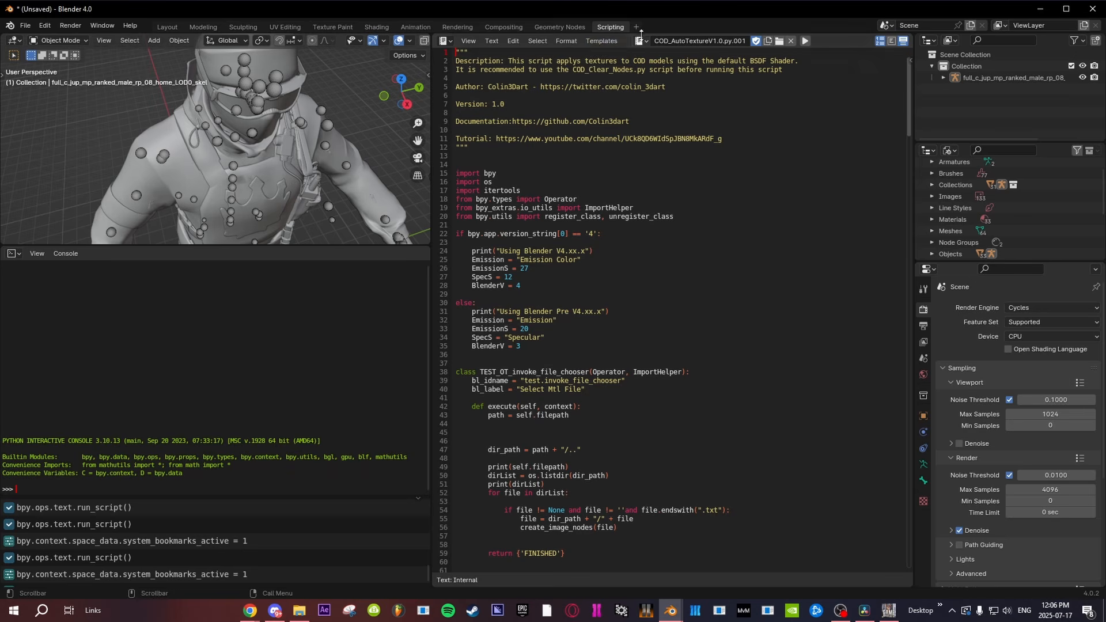
pyautogui.click(599, 41)
pyautogui.moveTo(603, 54)
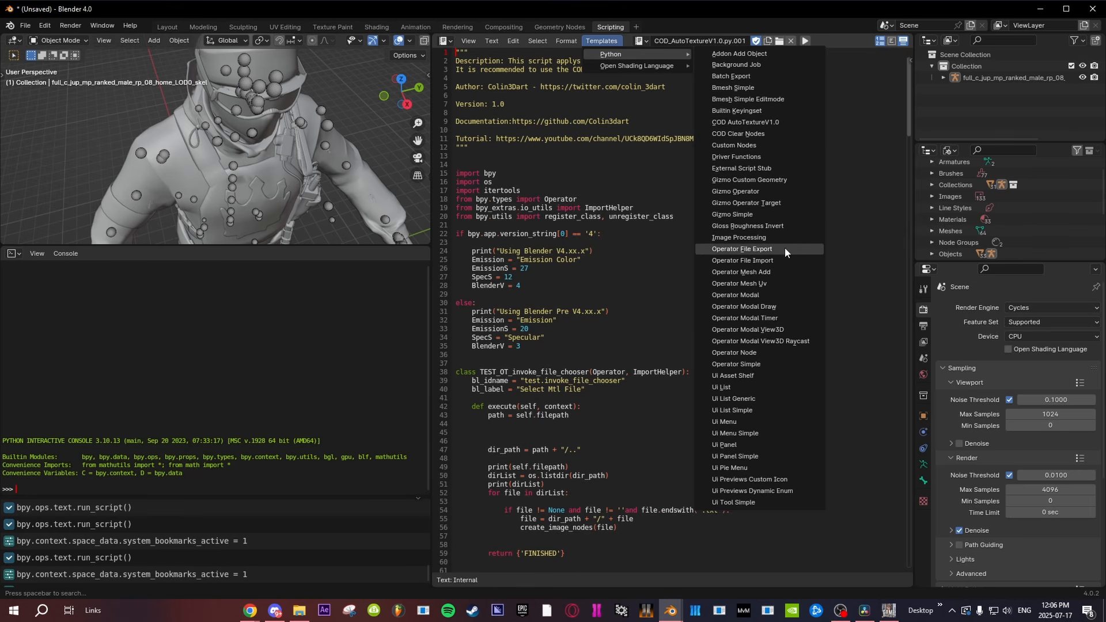
pyautogui.click(746, 229)
pyautogui.click(816, 42)
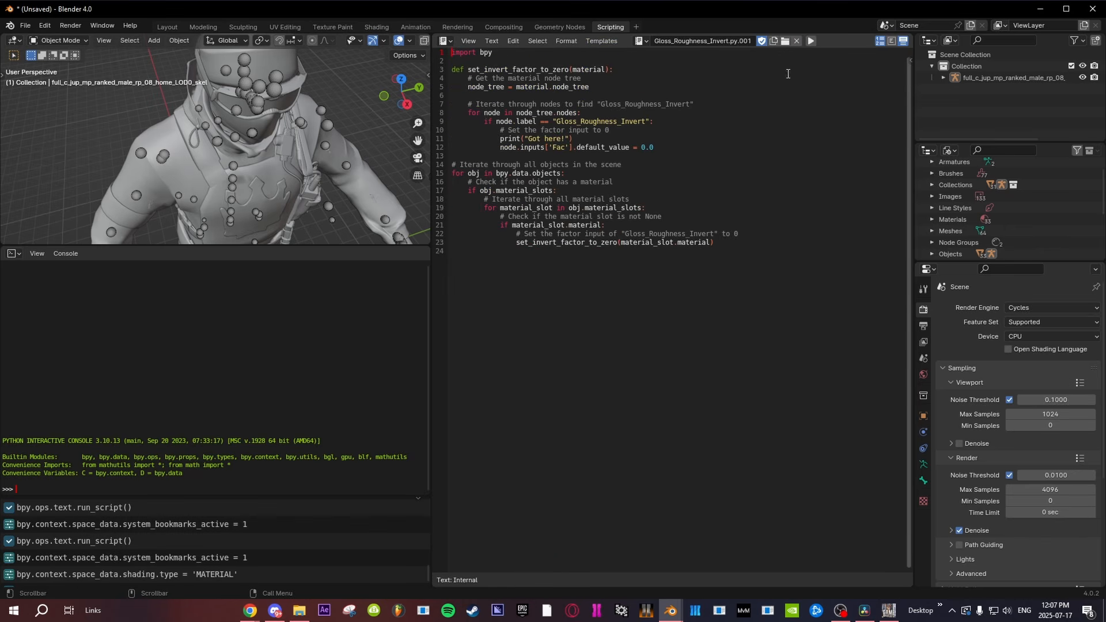
pyautogui.click(168, 27)
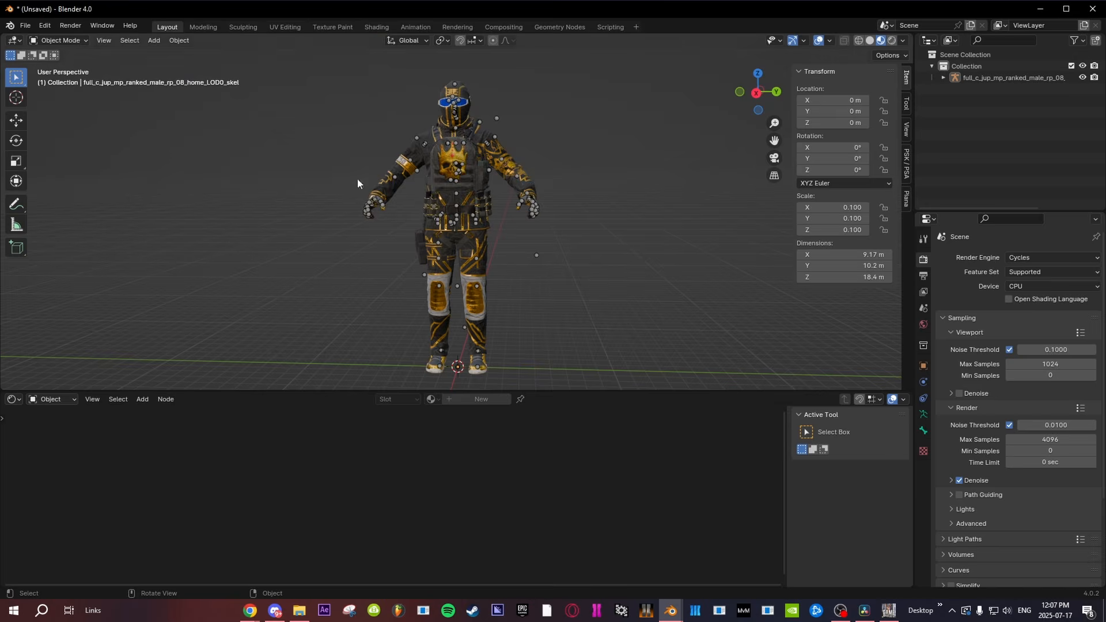
# Step: Display the character in Rendered shading and add a Sun light to the scene
pyautogui.moveTo(545, 267); pyautogui.dragTo(825, 209, button='middle')
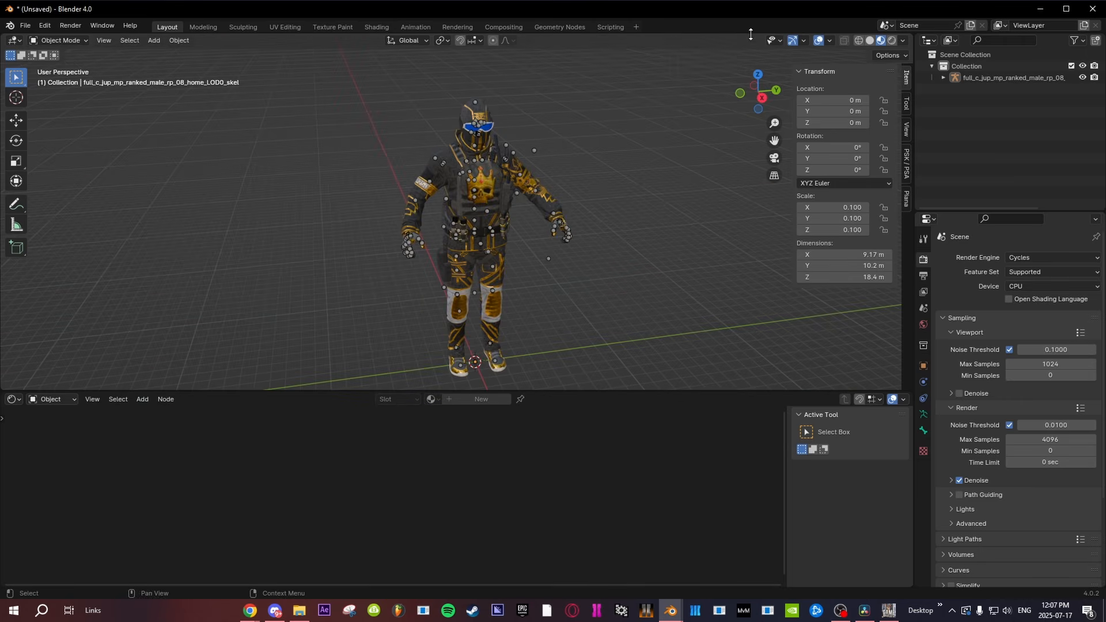
pyautogui.click(891, 40)
pyautogui.moveTo(645, 335)
pyautogui.mouseDown(button='middle')
pyautogui.moveTo(667, 306)
pyautogui.moveTo(648, 271)
pyautogui.moveTo(657, 305)
pyautogui.mouseUp(button='middle')
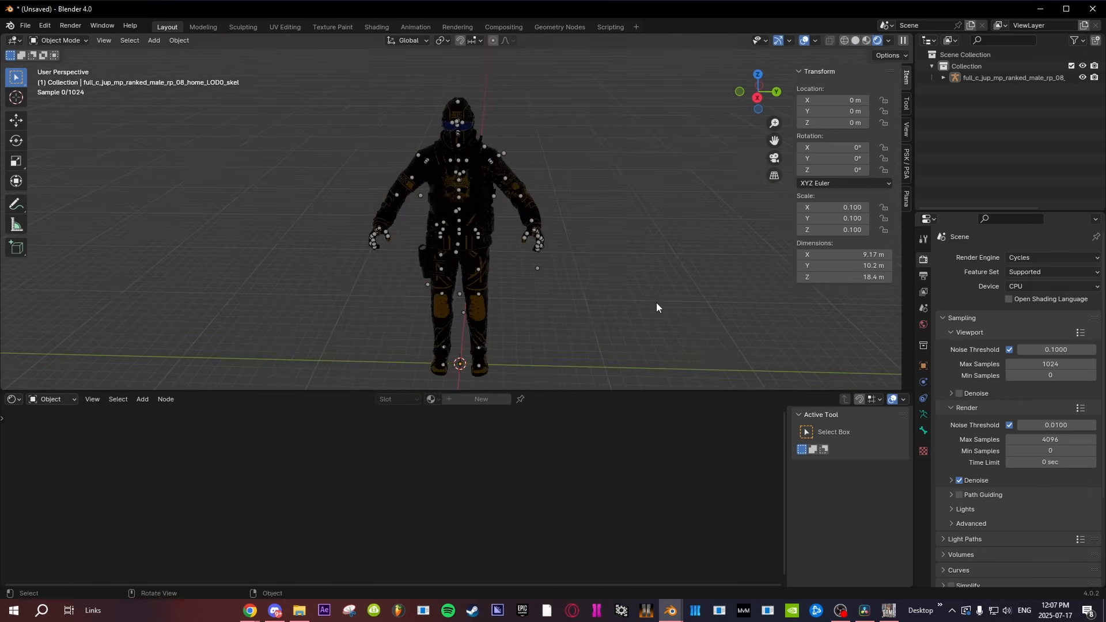
pyautogui.click(1033, 257)
pyautogui.hotkey('shift', 'a')
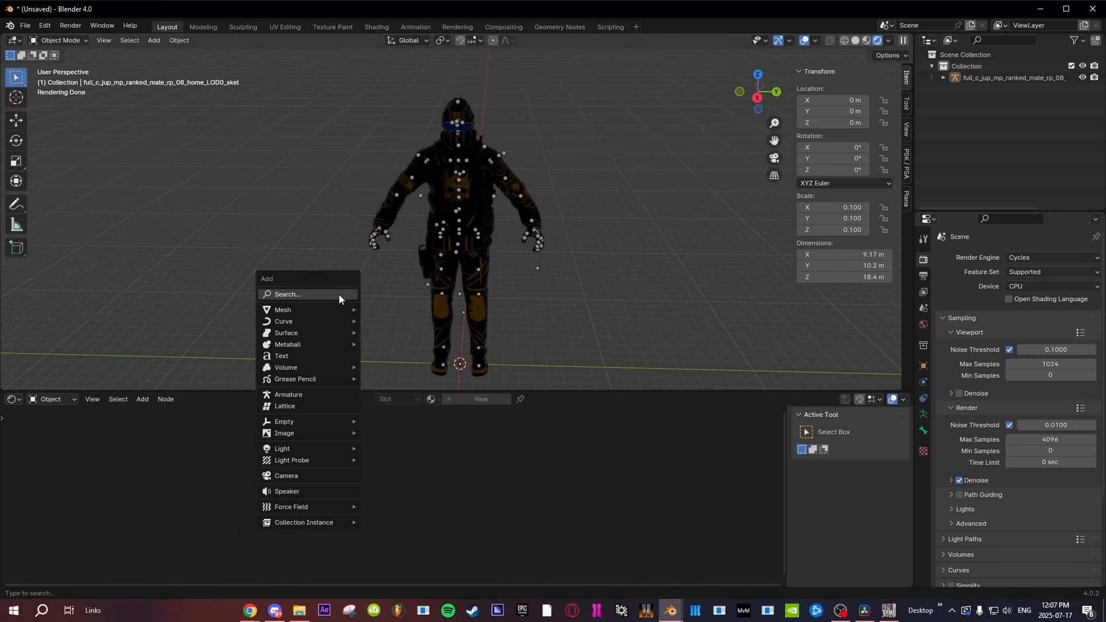
pyautogui.write('sun')
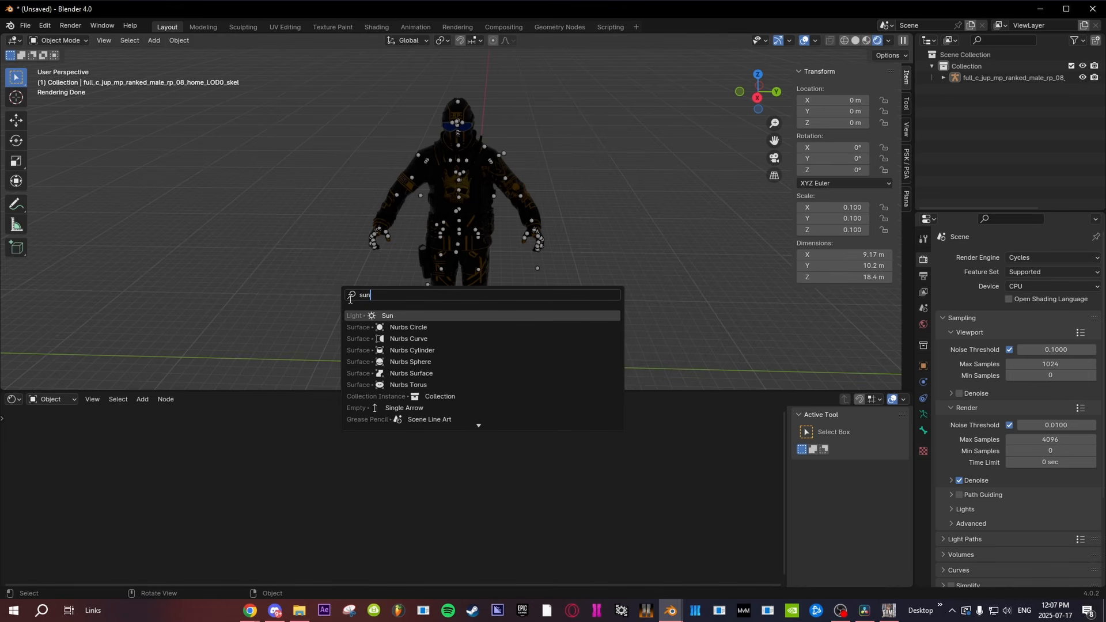
pyautogui.press('Return')
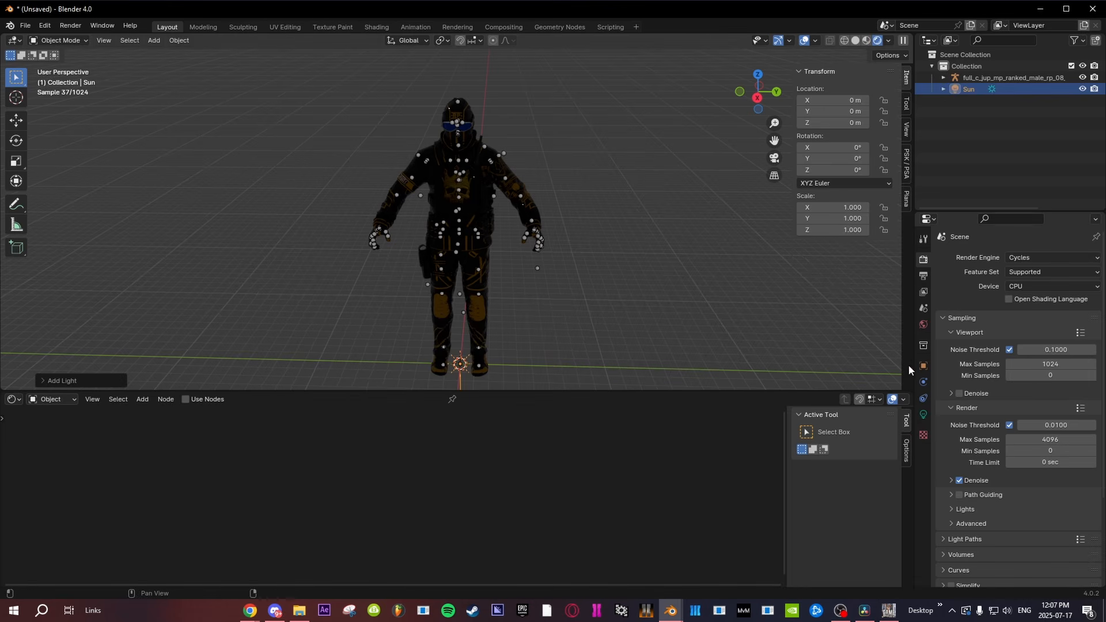
# Step: Set the Sun light's strength to 50 and check the lighting on the character
pyautogui.click(923, 414)
pyautogui.click(1039, 336)
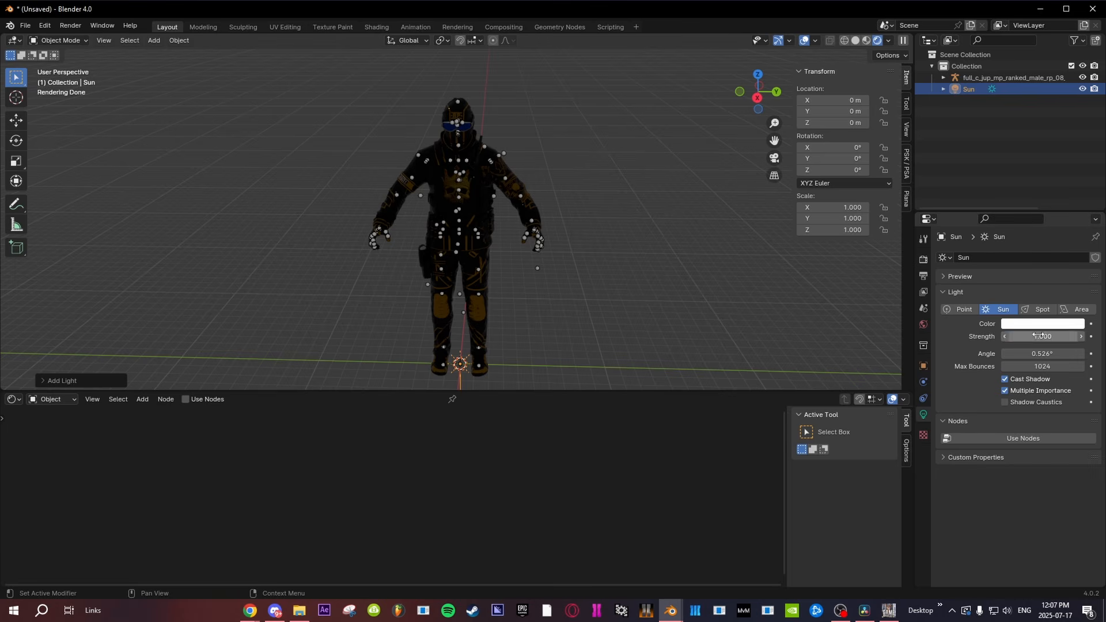
pyautogui.write('1.0')
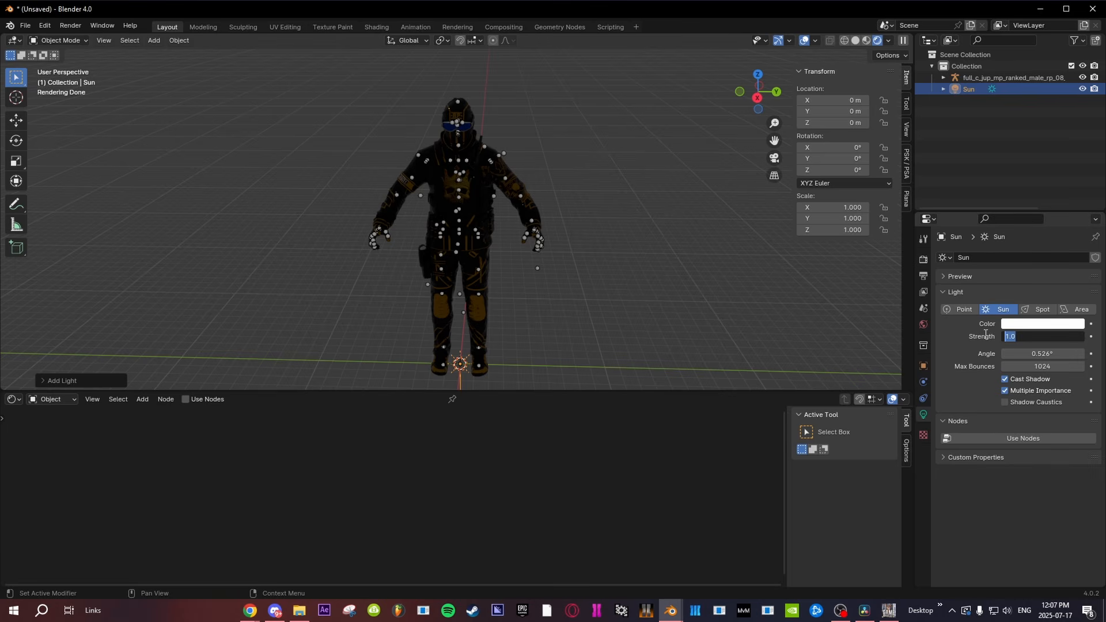
pyautogui.write('50')
pyautogui.press('Return')
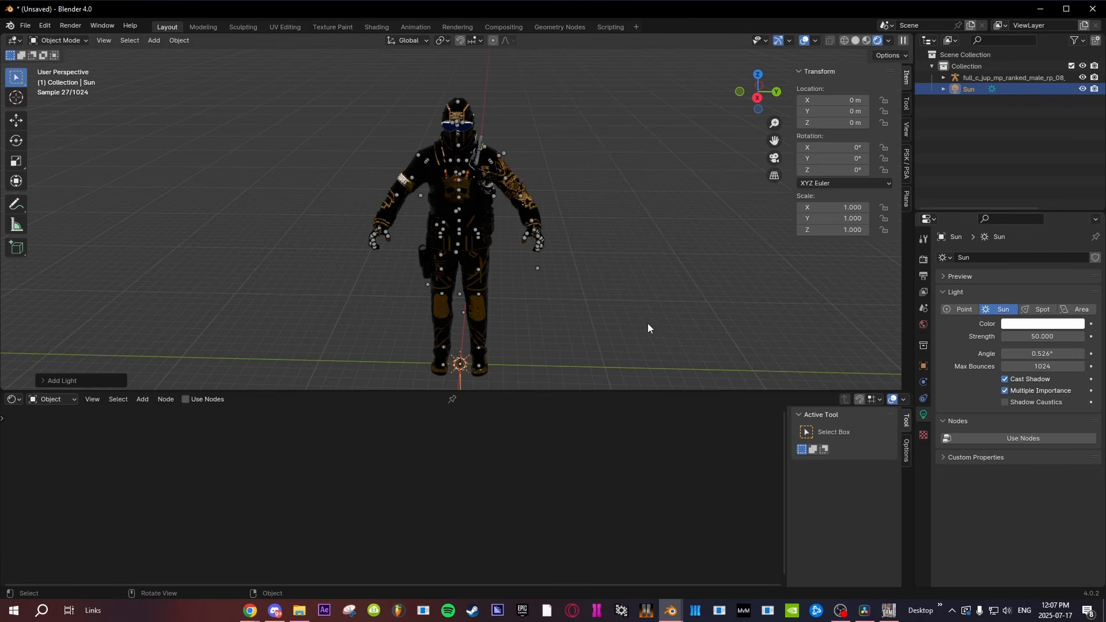
pyautogui.moveTo(648, 329)
pyautogui.mouseDown(button='middle')
pyautogui.moveTo(587, 375)
pyautogui.moveTo(674, 306)
pyautogui.moveTo(587, 369)
pyautogui.moveTo(674, 293)
pyautogui.moveTo(651, 310)
pyautogui.mouseUp(button='middle')
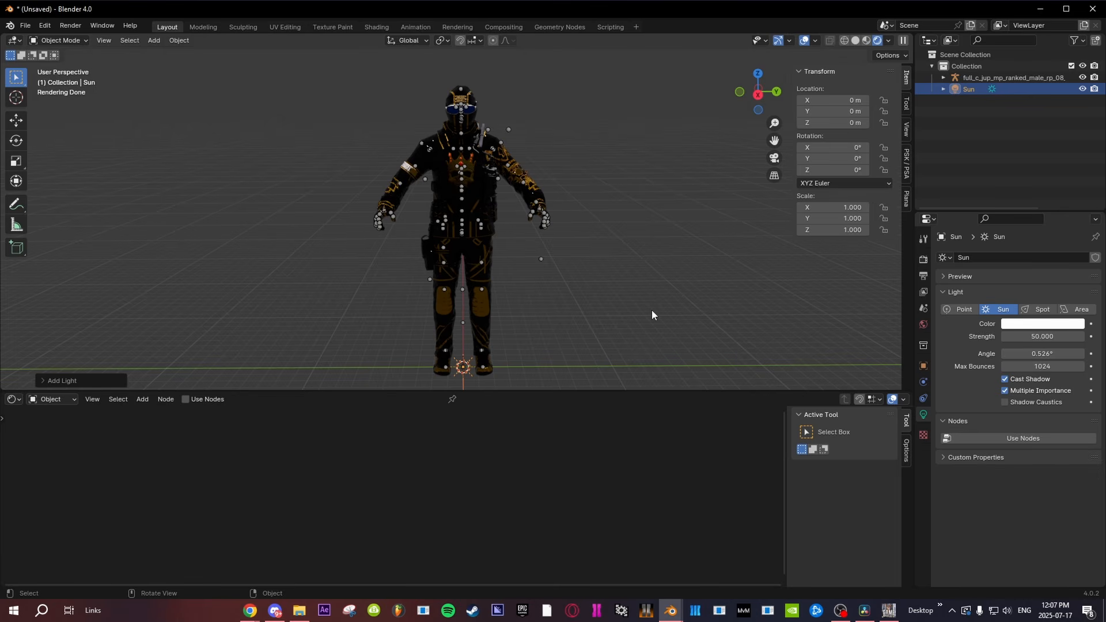
pyautogui.moveTo(651, 310); pyautogui.dragTo(657, 261, button='middle')
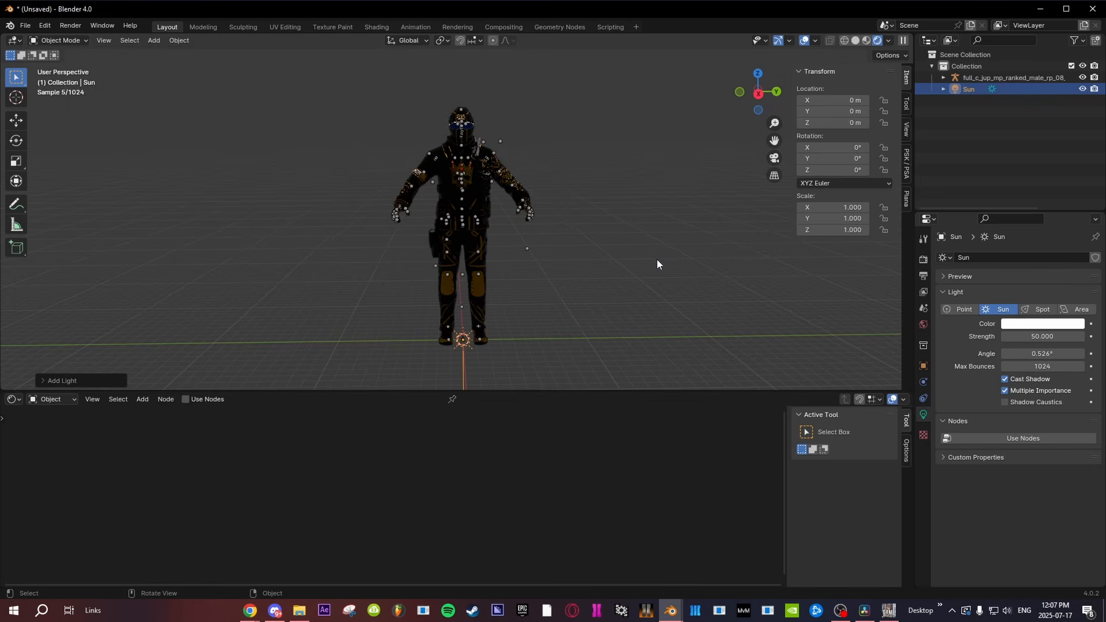
# Step: Select the character's armature, full_c_jup_mp_ranked_male_rp_08_home_LOD0_skel
pyautogui.click(705, 226)
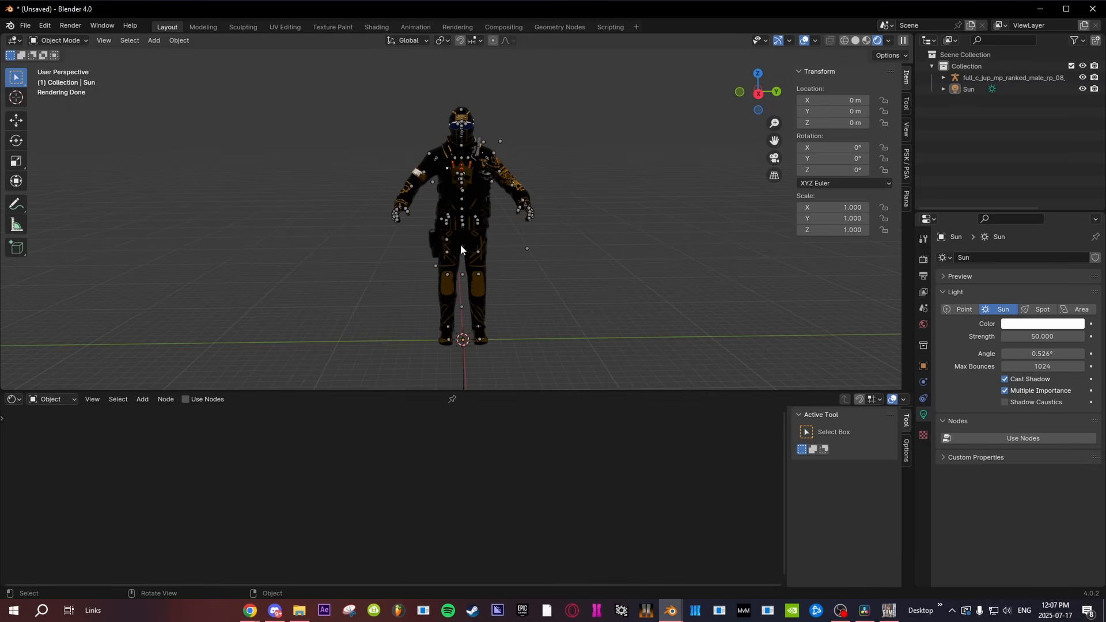
pyautogui.moveTo(617, 202); pyautogui.dragTo(639, 196, button='middle')
pyautogui.click(970, 86)
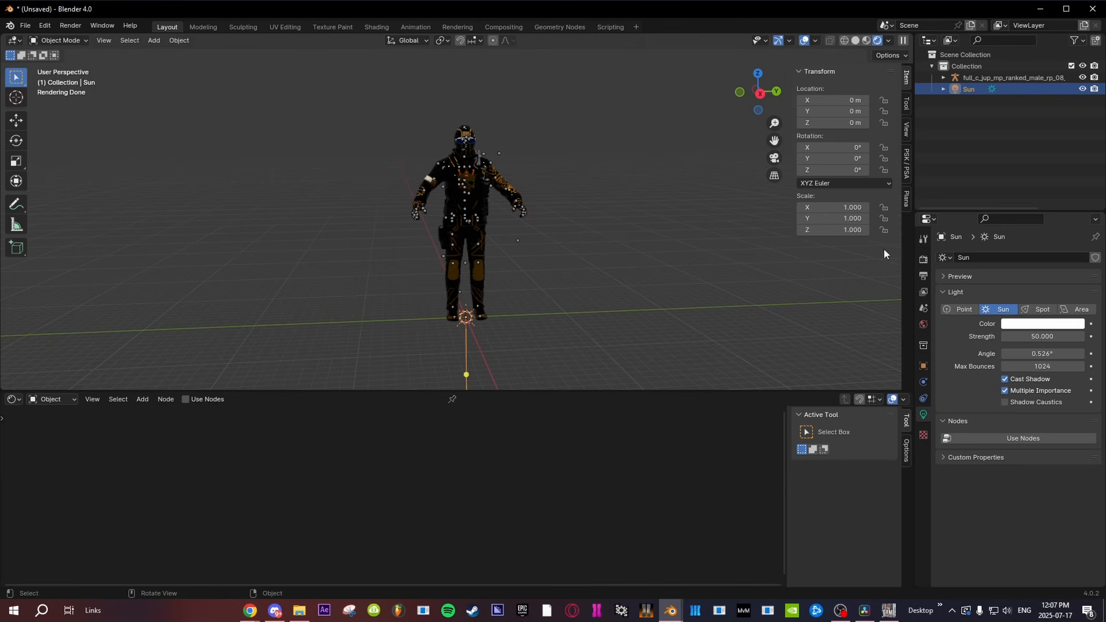
pyautogui.click(637, 250)
pyautogui.moveTo(637, 250)
pyautogui.mouseDown(button='middle')
pyautogui.moveTo(621, 279)
pyautogui.moveTo(627, 252)
pyautogui.mouseUp(button='middle')
pyautogui.scroll(2, 627, 248)
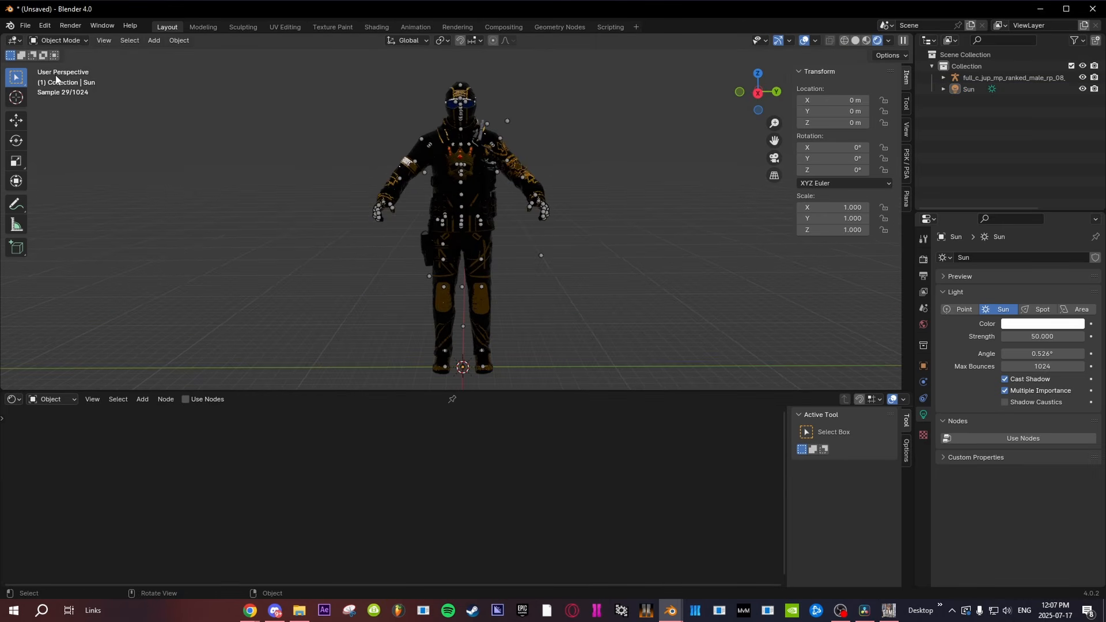
pyautogui.click(25, 25)
pyautogui.click(991, 78)
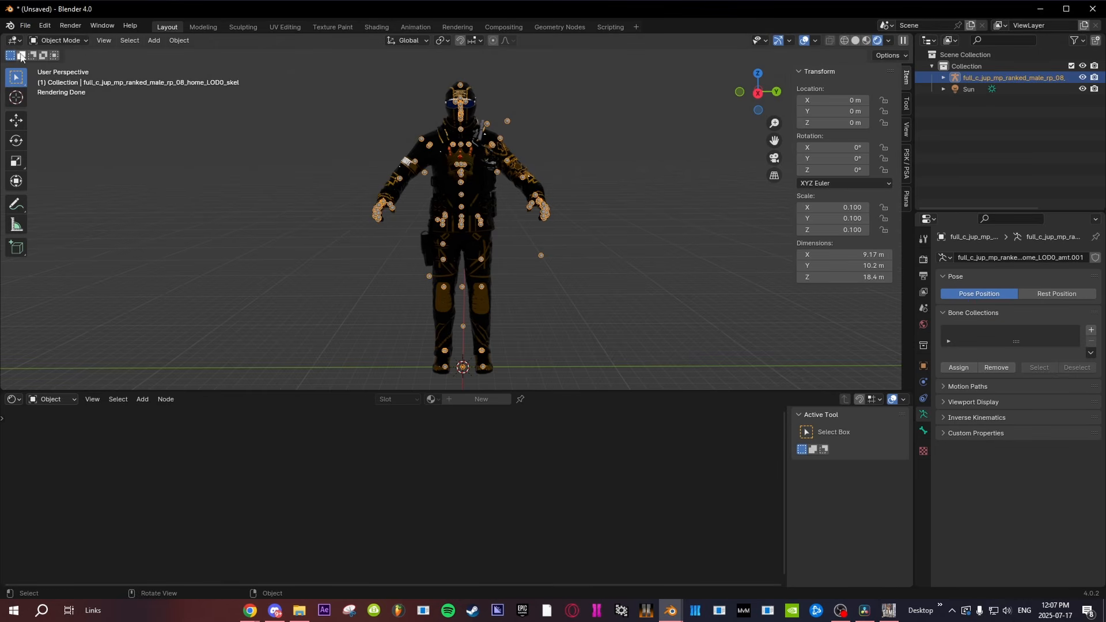
pyautogui.click(25, 25)
pyautogui.moveTo(60, 189)
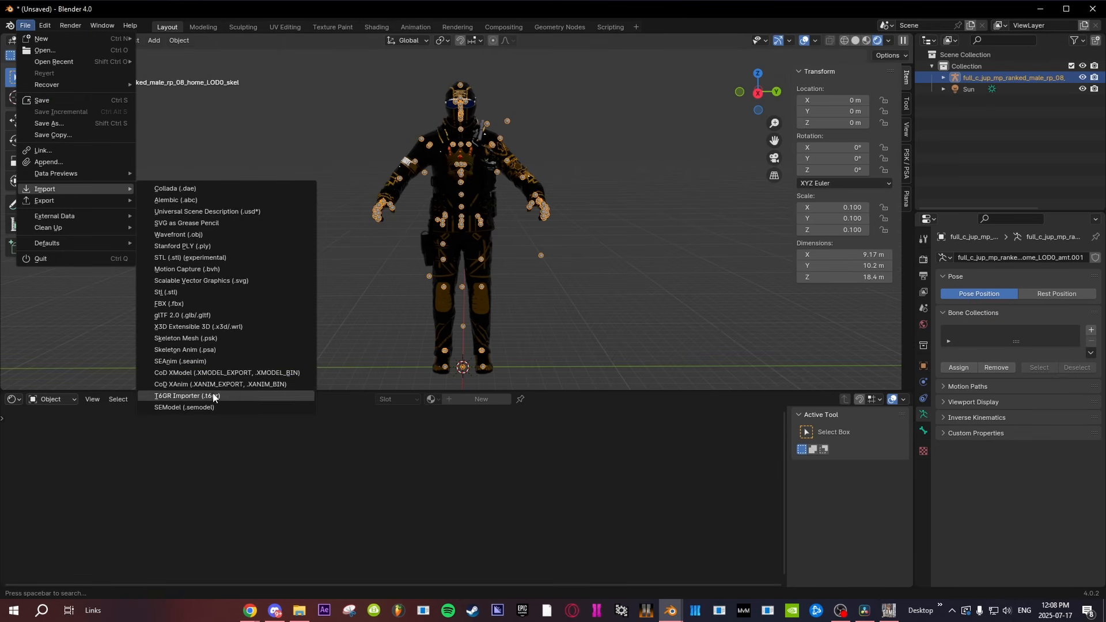
pyautogui.click(185, 350)
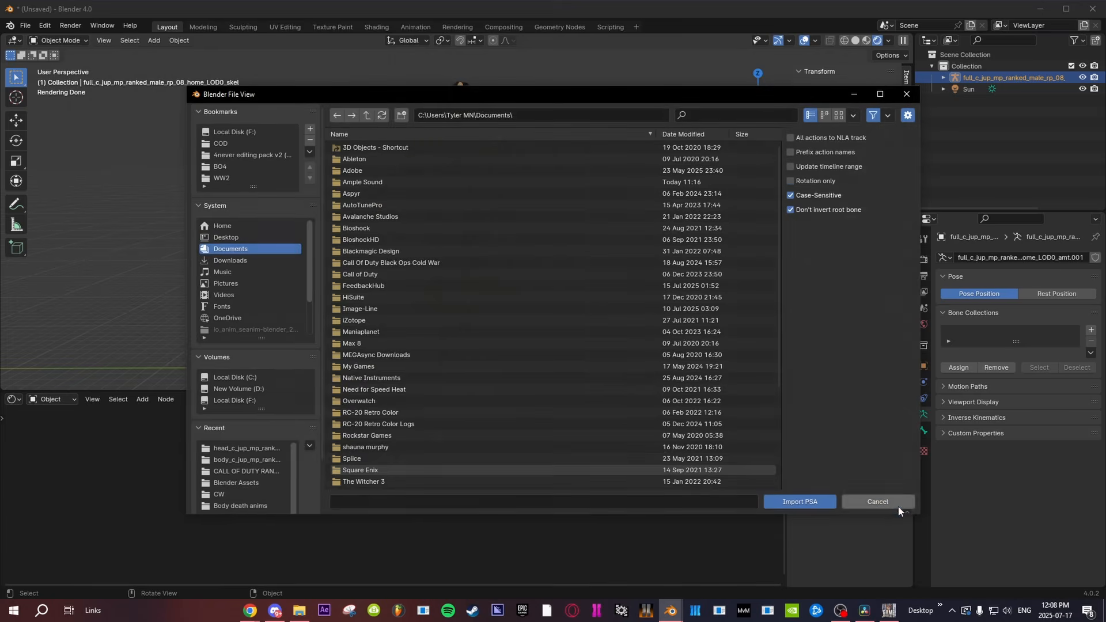
pyautogui.click(898, 505)
# Step: Start a SEAnim (.seanim) import for the selected armature
pyautogui.click(25, 25)
pyautogui.moveTo(67, 184)
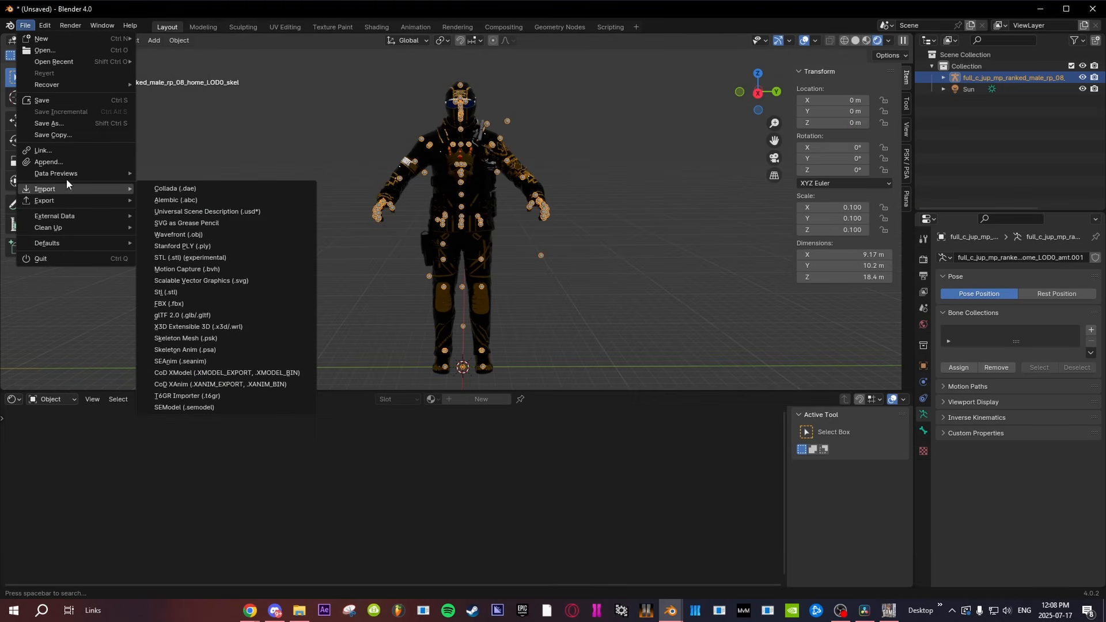
pyautogui.click(181, 361)
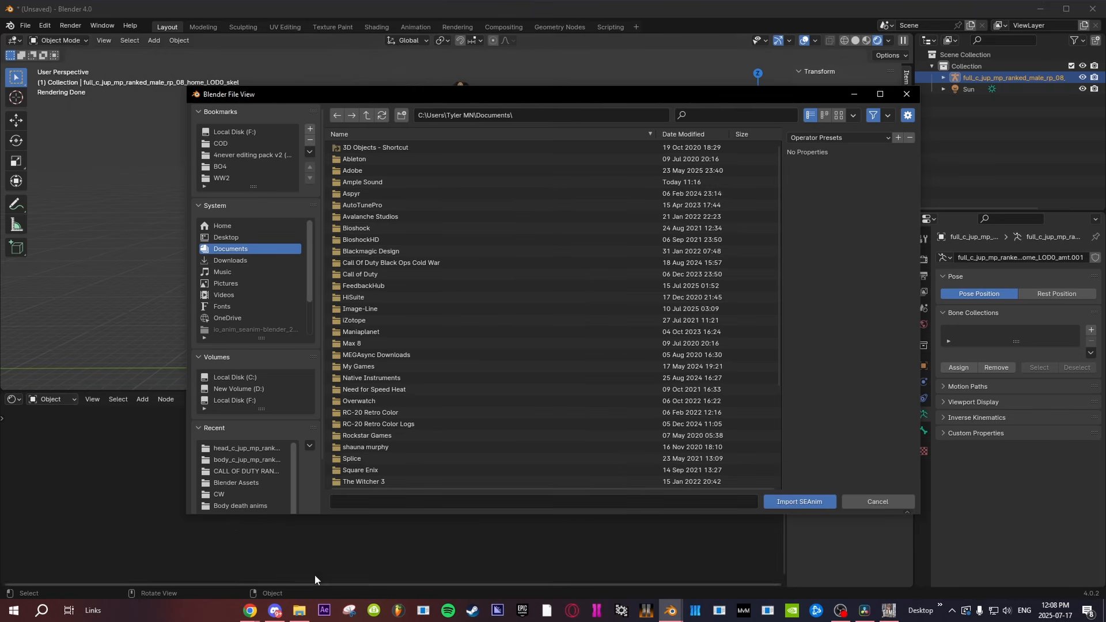
# Step: Switch to File Explorer and look through the Body death anims and Go to Anims folders in F:\3D\COD\MW3 for SEAnim files
pyautogui.click(300, 610)
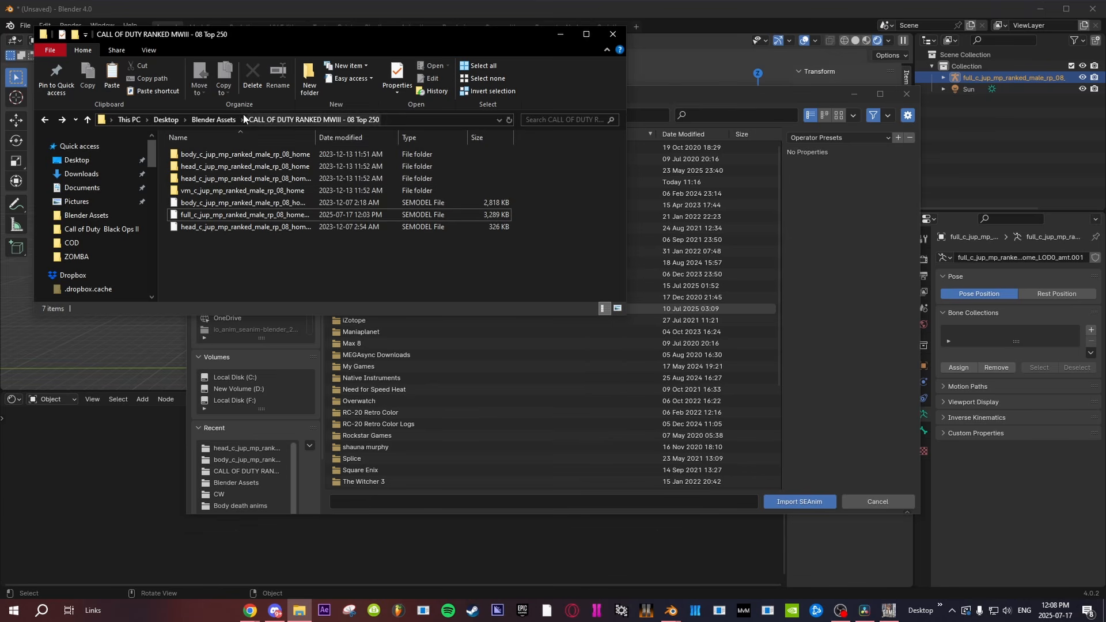
pyautogui.click(216, 119)
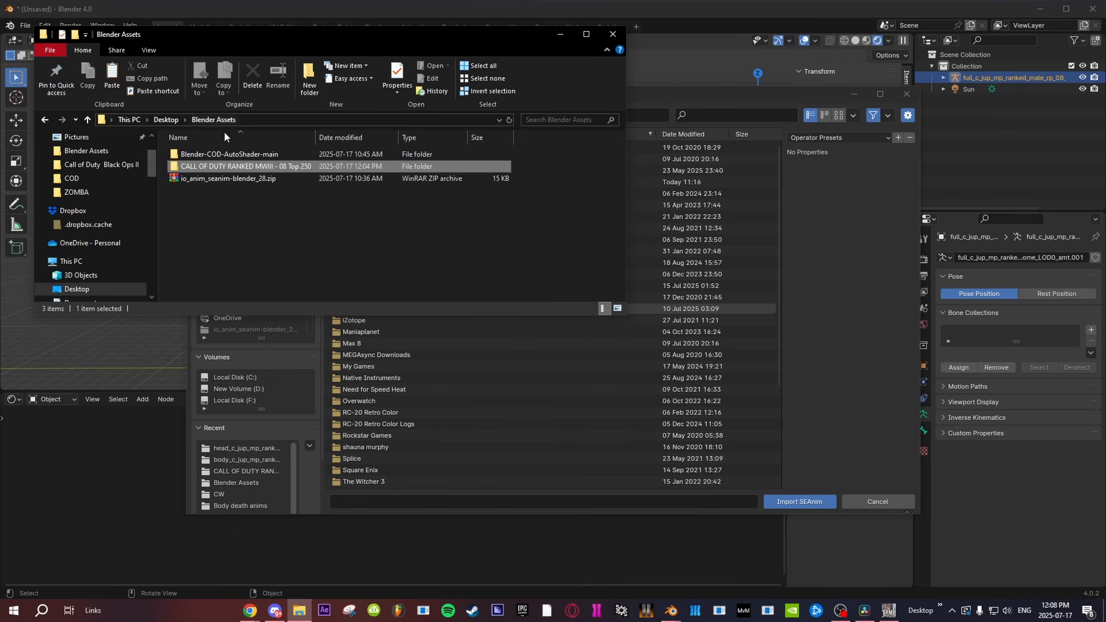
pyautogui.click(72, 178)
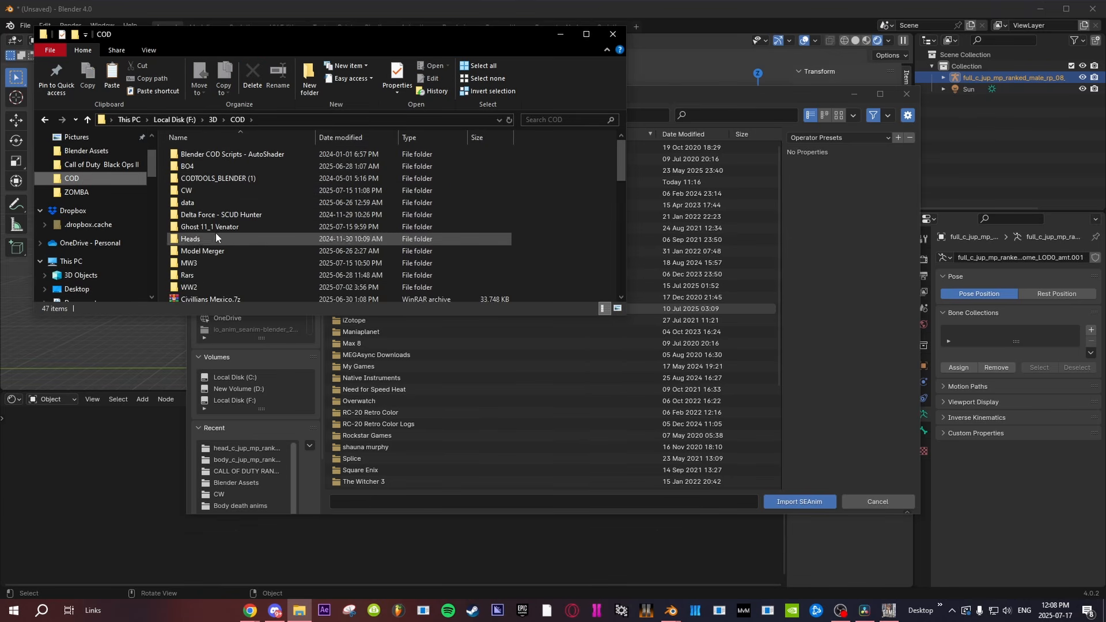
pyautogui.scroll(-2, 203, 237)
pyautogui.scroll(2, 196, 242)
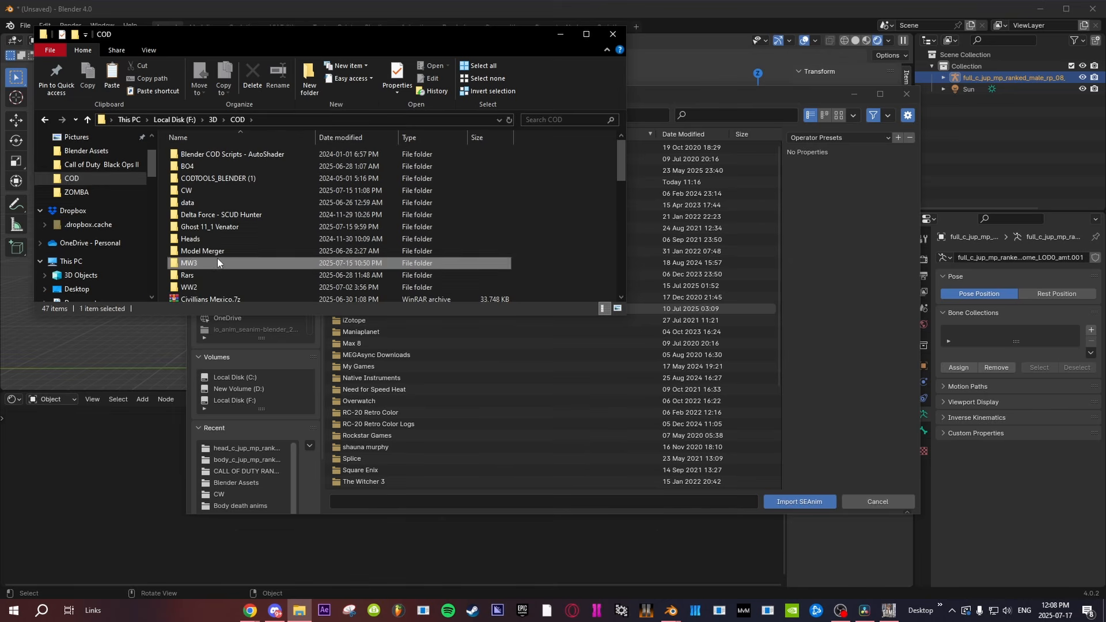
pyautogui.doubleClick(217, 262)
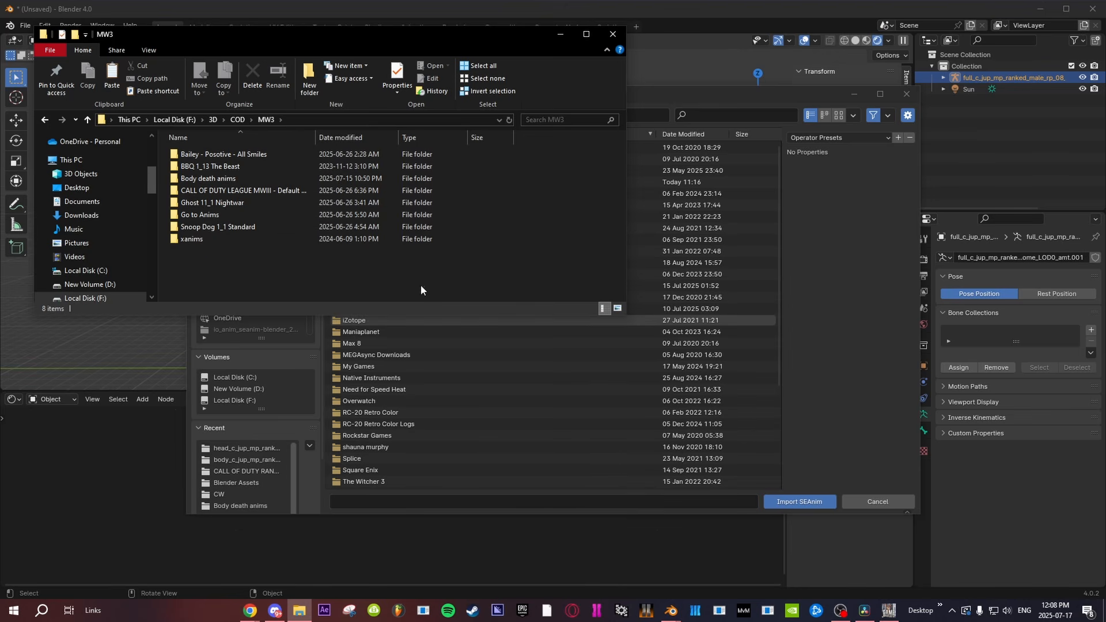
pyautogui.doubleClick(247, 182)
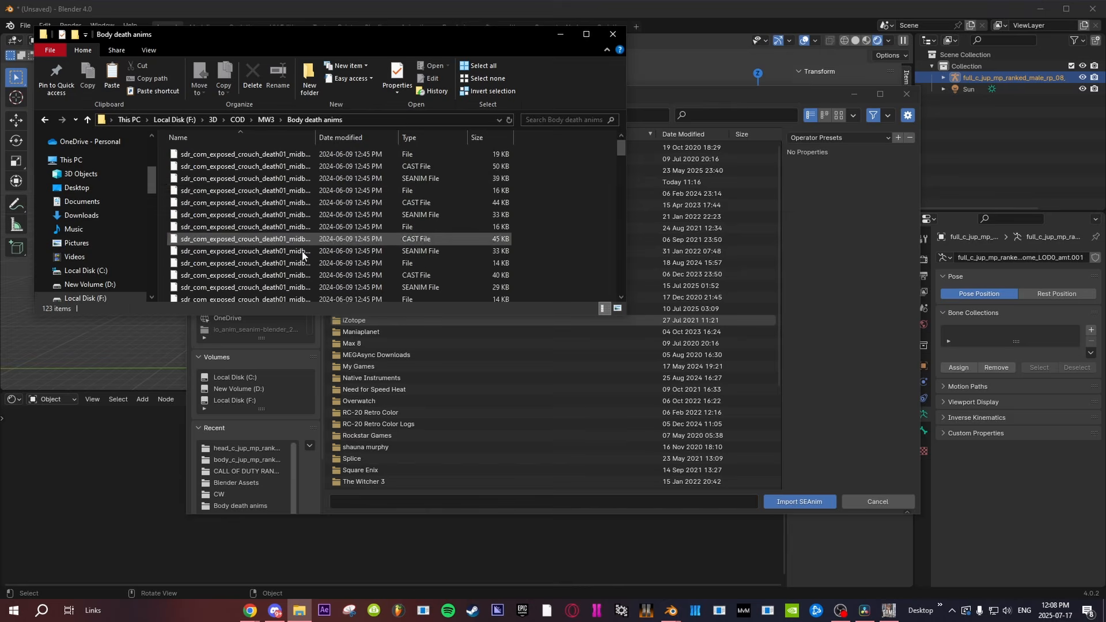
pyautogui.hotkey('alt', 'Left')
pyautogui.doubleClick(242, 153)
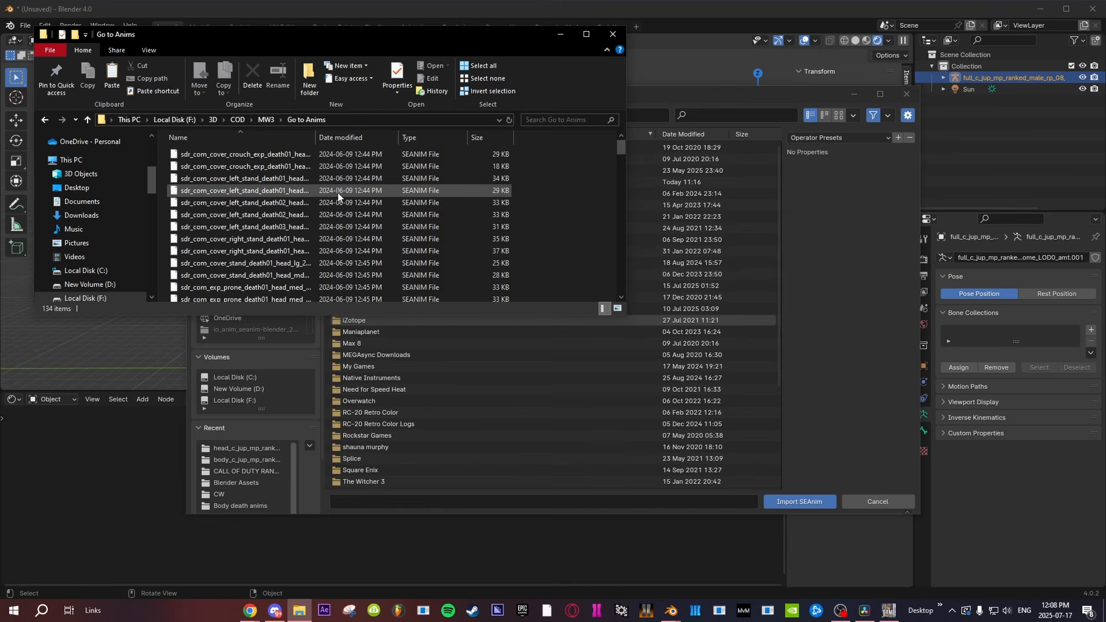
pyautogui.hotkey('alt', 'Left')
pyautogui.doubleClick(255, 179)
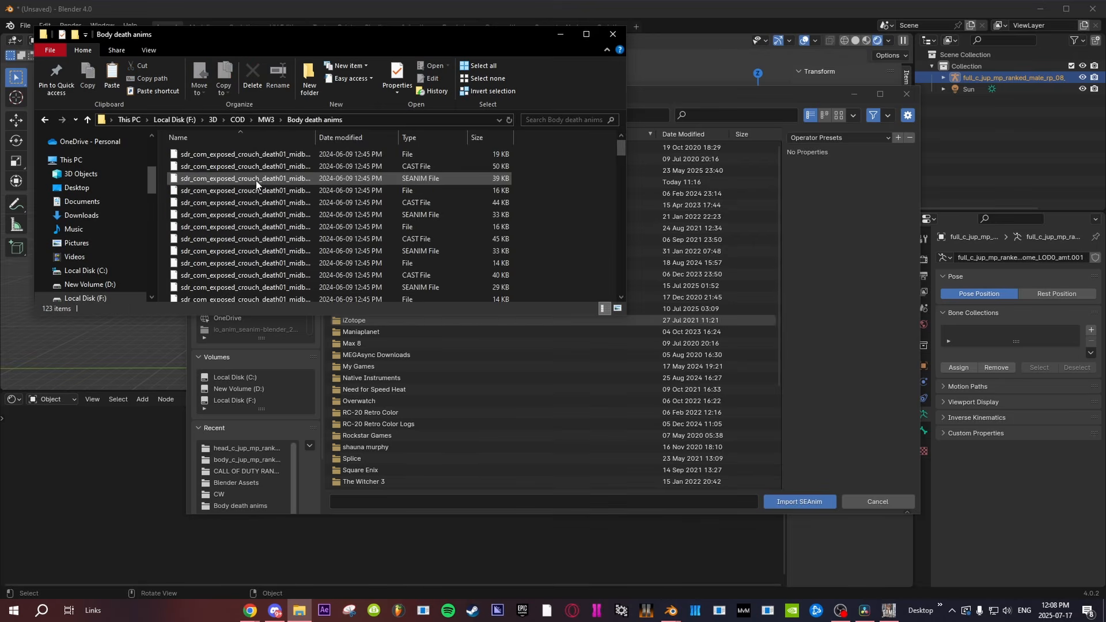
pyautogui.click(613, 34)
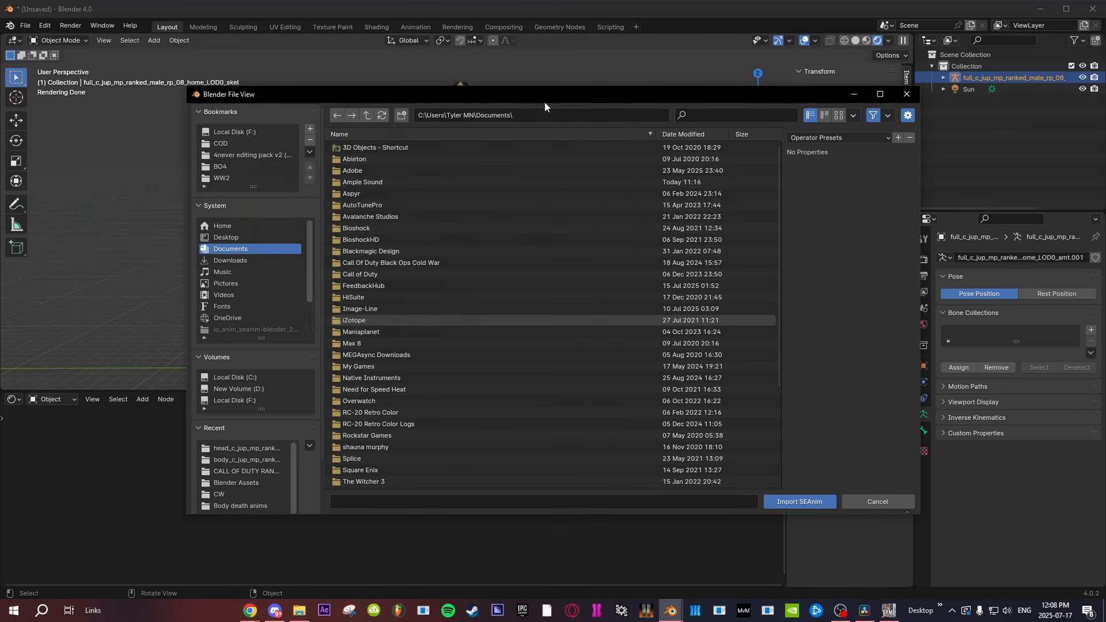
# Step: Import sdr_com_exposed_stand_death03_midbody_md_2.seanim from F:\3D\COD\MW3\Body death anims onto the armature
pyautogui.click(230, 143)
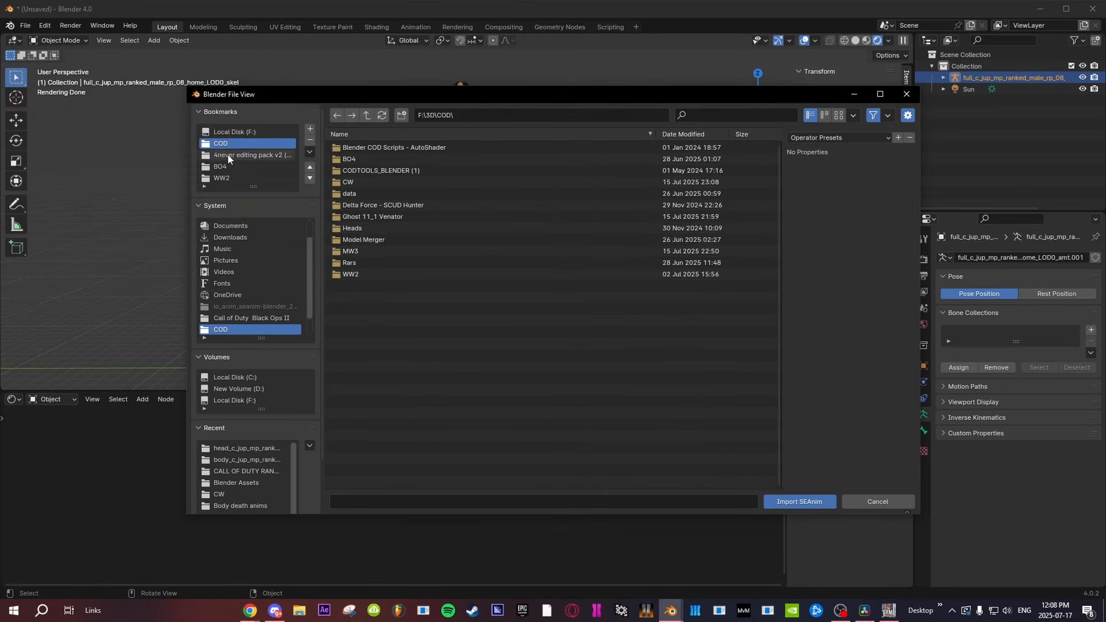
pyautogui.doubleClick(385, 254)
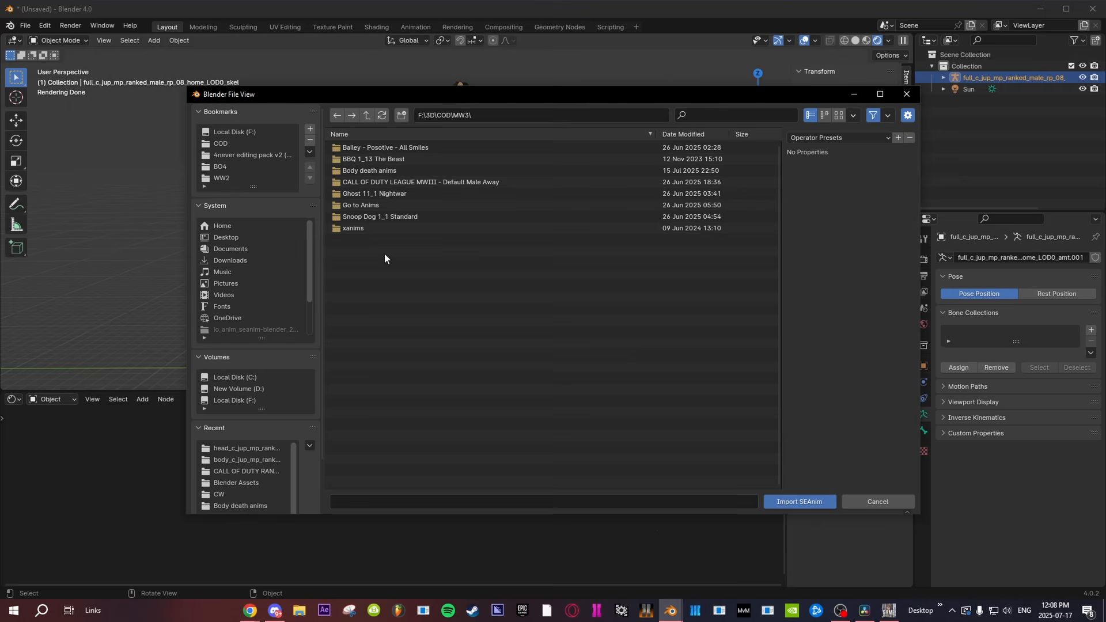
pyautogui.doubleClick(405, 170)
pyautogui.scroll(-3, 489, 280)
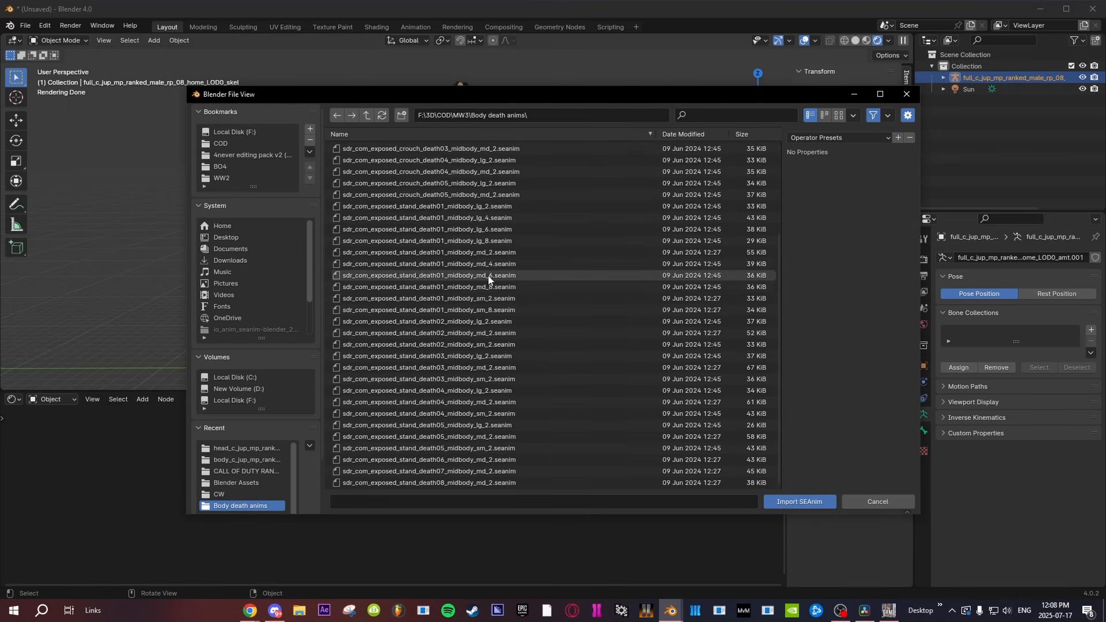
pyautogui.scroll(5, 489, 323)
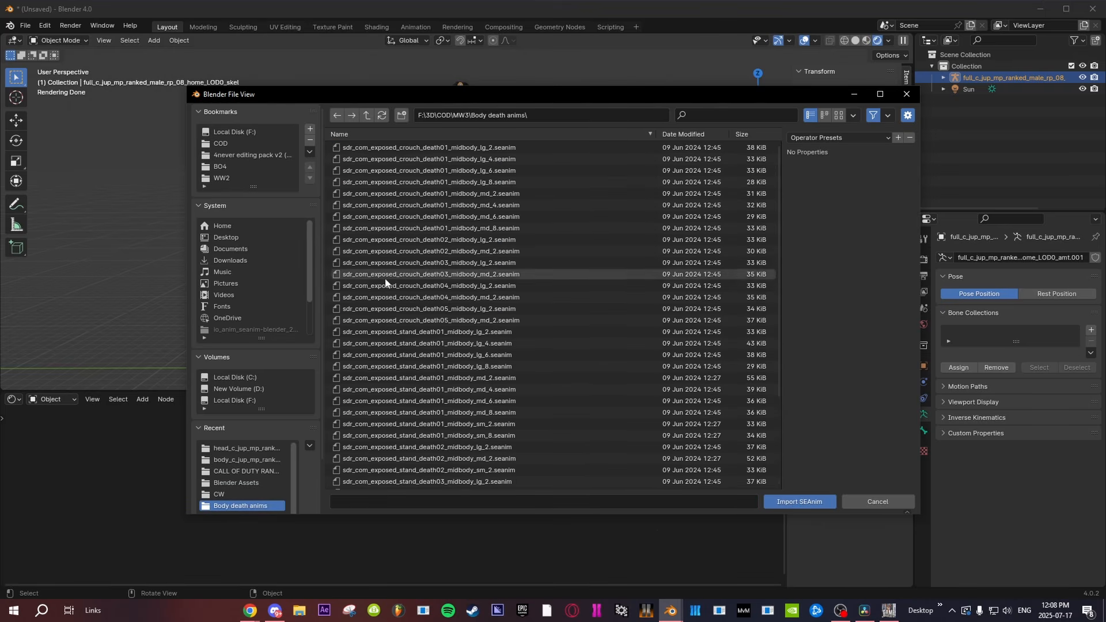
pyautogui.scroll(-5, 438, 404)
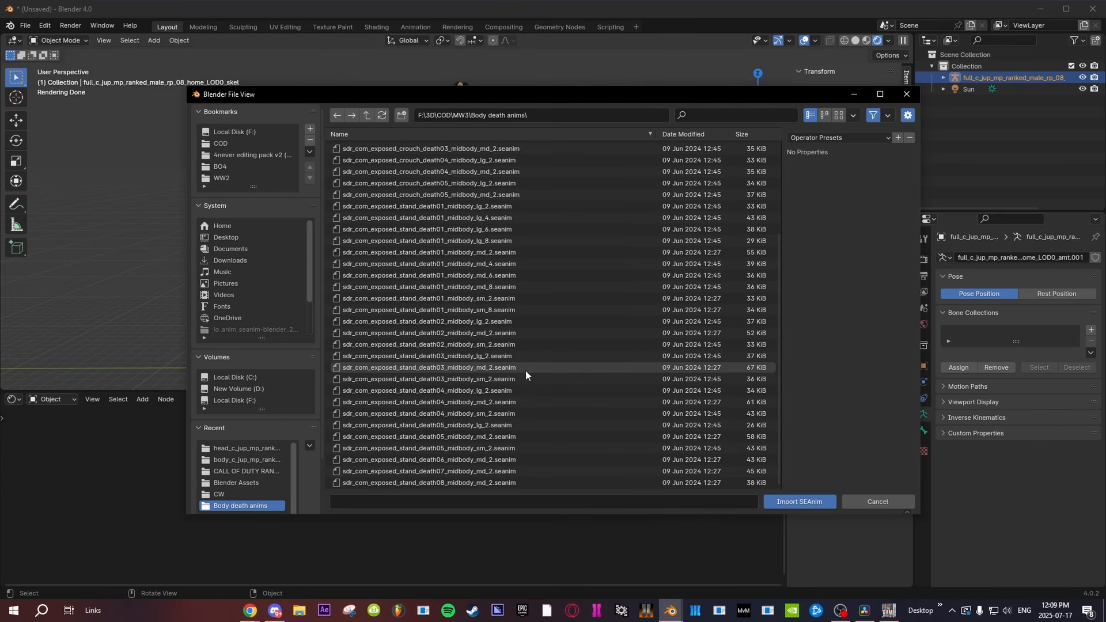
pyautogui.click(420, 370)
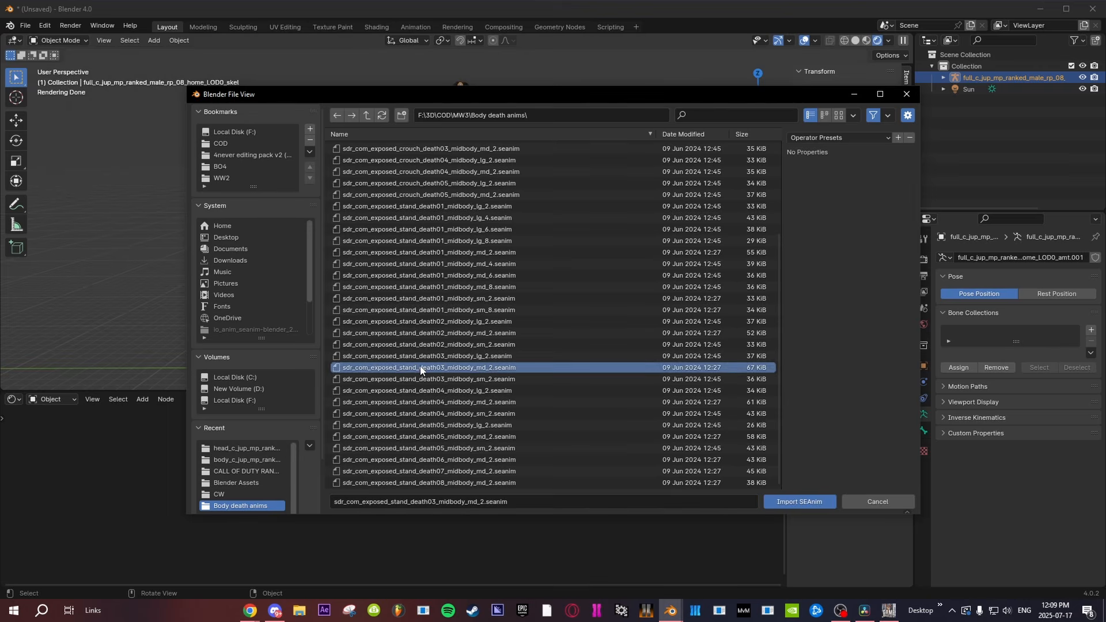
pyautogui.click(797, 502)
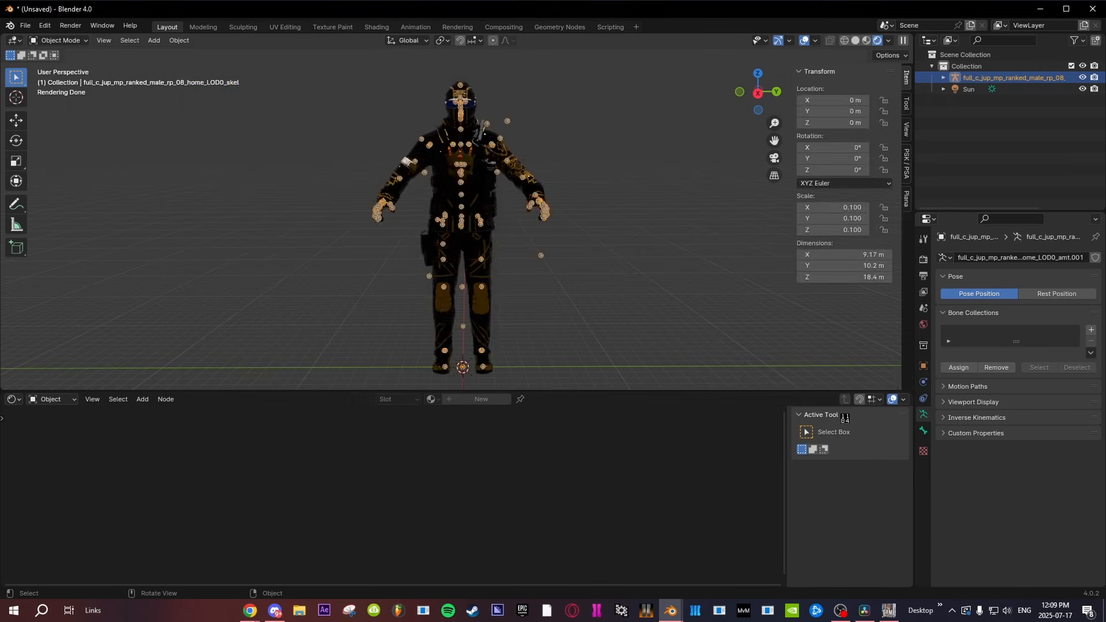
# Step: Change the Shader Editor area below the viewport to a Timeline
pyautogui.click(20, 402)
pyautogui.click(184, 440)
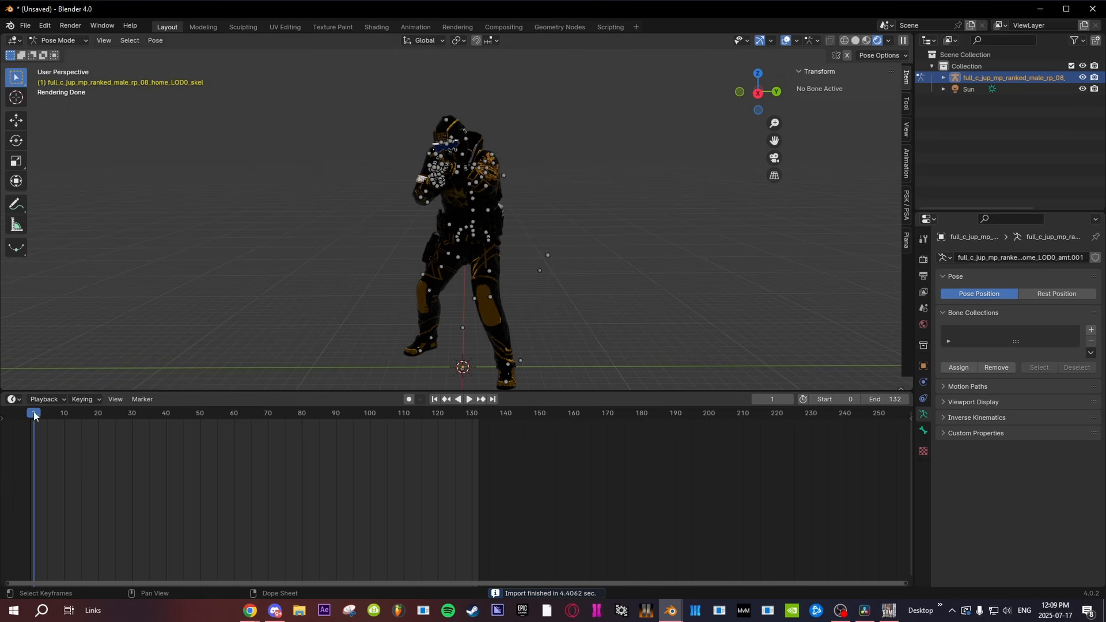
# Step: Scrub and play the imported death animation in the Timeline, and inspect the character's pose at frame 22 from several angles
pyautogui.moveTo(34, 415); pyautogui.dragTo(128, 413)
pyautogui.moveTo(620, 283); pyautogui.dragTo(582, 277, button='middle')
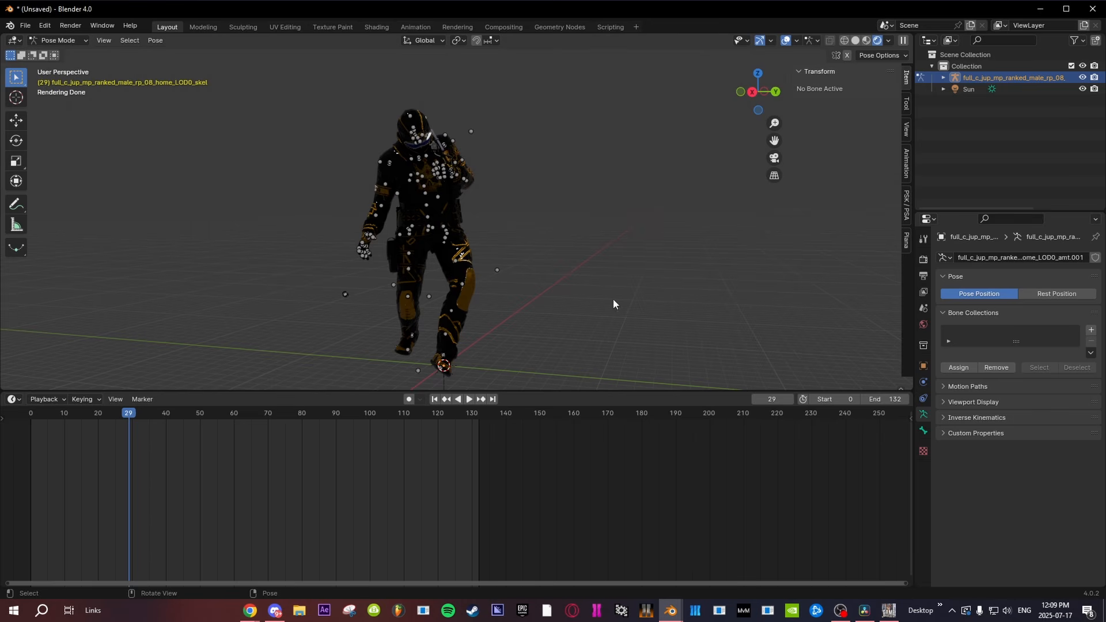
pyautogui.moveTo(568, 234)
pyautogui.mouseDown(button='middle')
pyautogui.moveTo(437, 348)
pyautogui.moveTo(298, 234)
pyautogui.moveTo(575, 230)
pyautogui.mouseUp(button='middle')
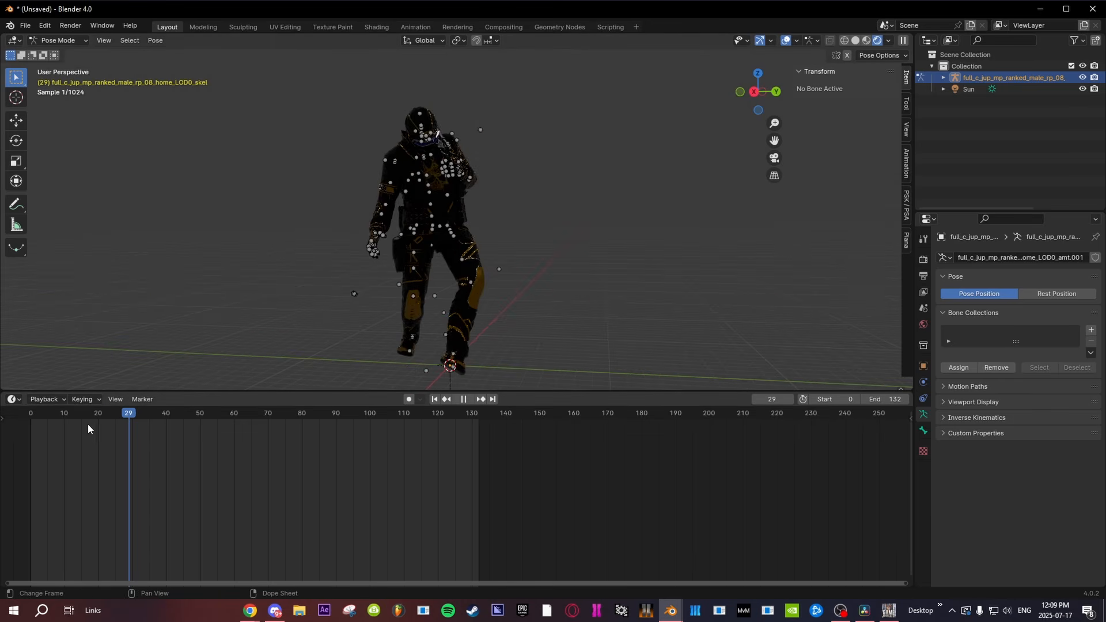
pyautogui.moveTo(87, 424); pyautogui.dragTo(37, 426)
pyautogui.press('space')
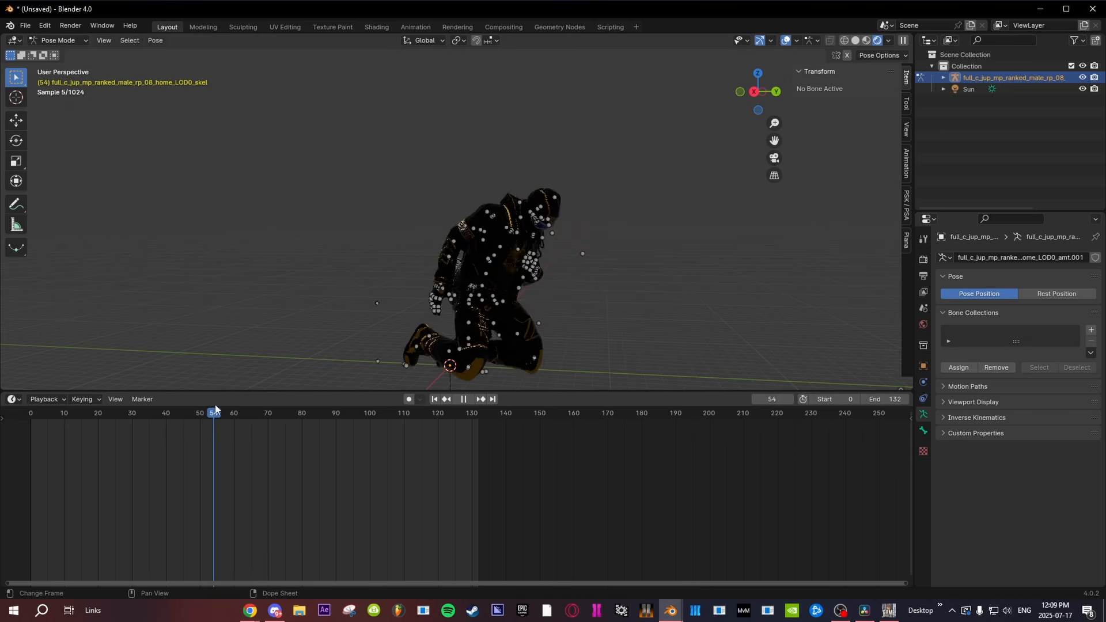
pyautogui.moveTo(226, 431); pyautogui.dragTo(104, 455)
pyautogui.click(123, 444)
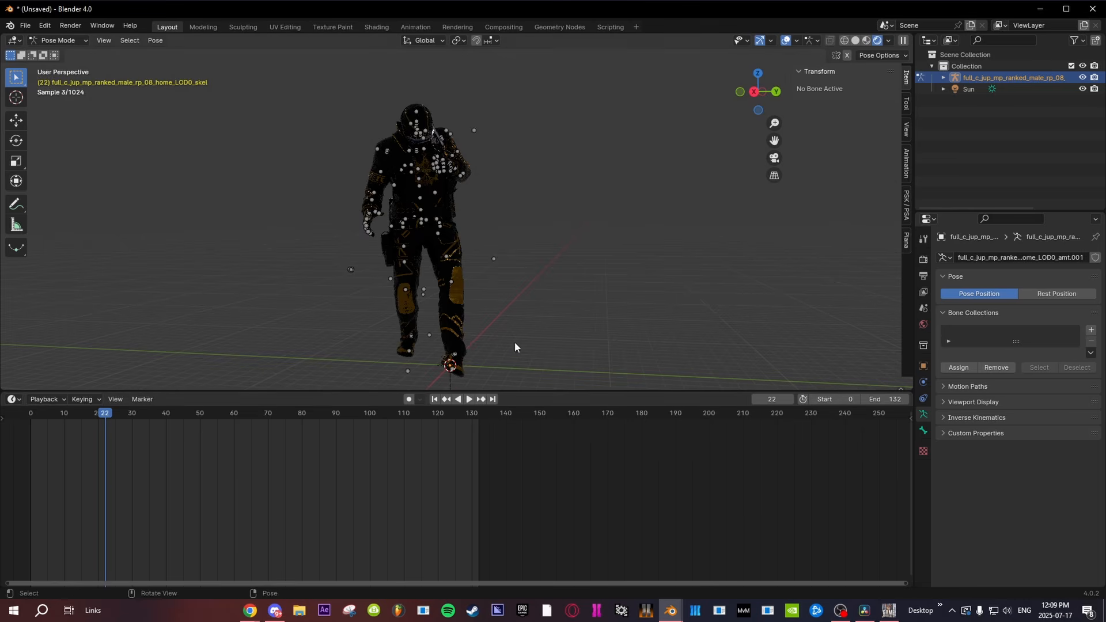
pyautogui.moveTo(514, 341); pyautogui.dragTo(99, 318, button='middle')
pyautogui.moveTo(484, 293); pyautogui.dragTo(541, 265, button='middle')
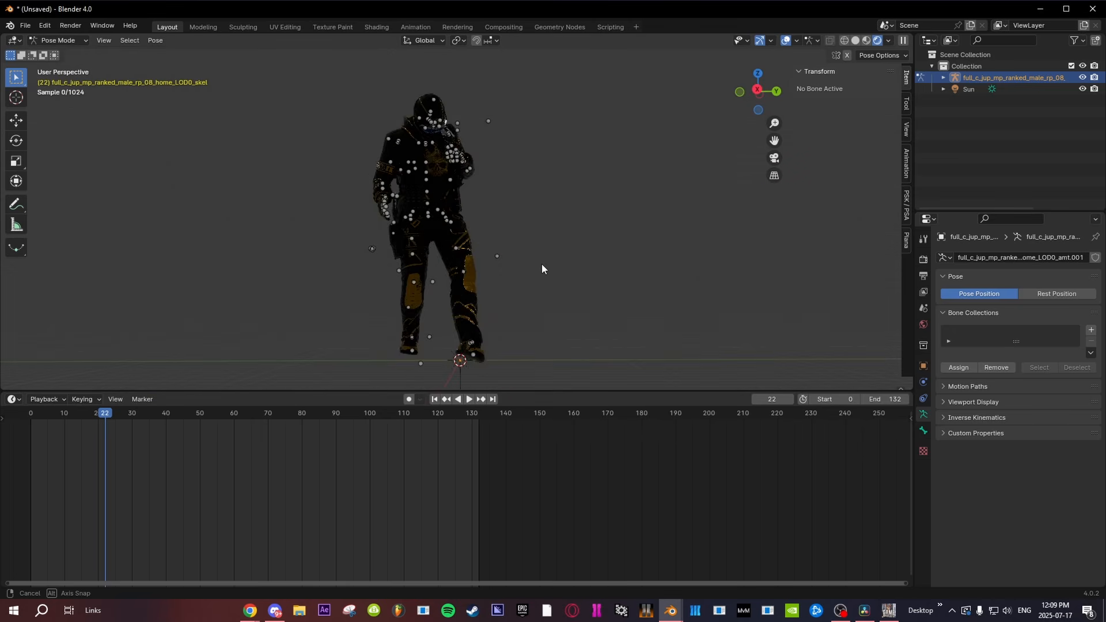
pyautogui.moveTo(640, 193); pyautogui.dragTo(568, 172, button='middle')
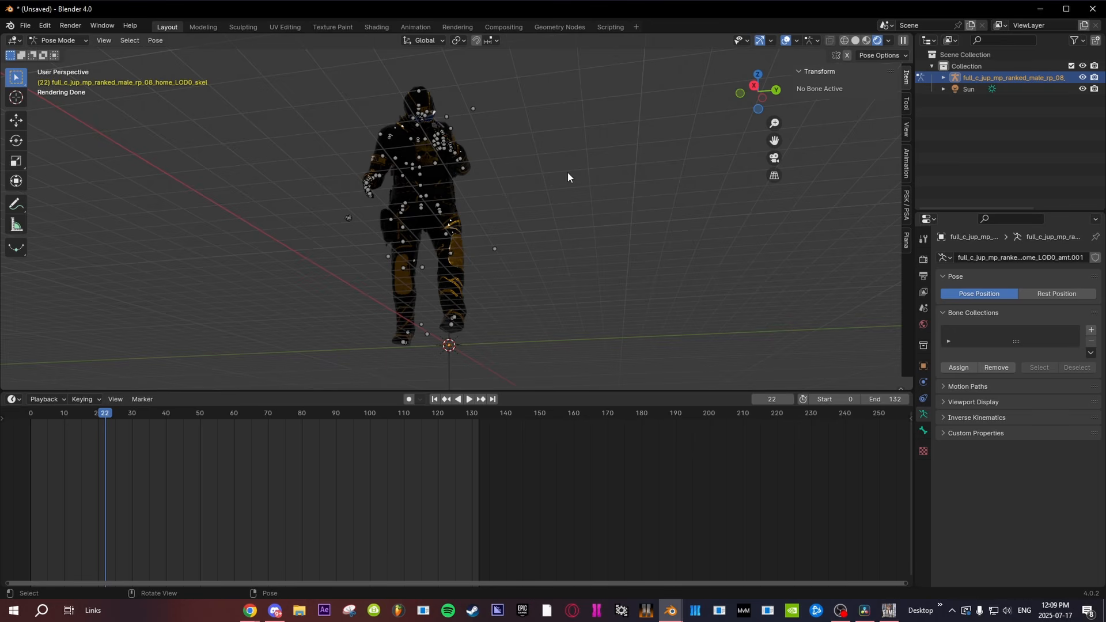
pyautogui.moveTo(568, 175); pyautogui.dragTo(602, 223, button='middle')
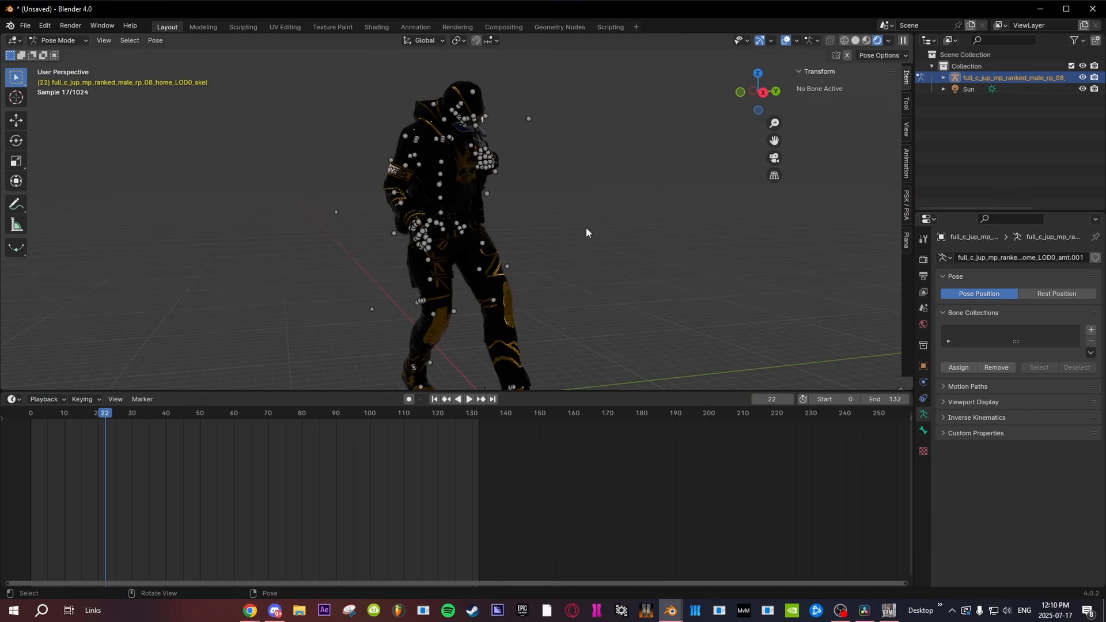